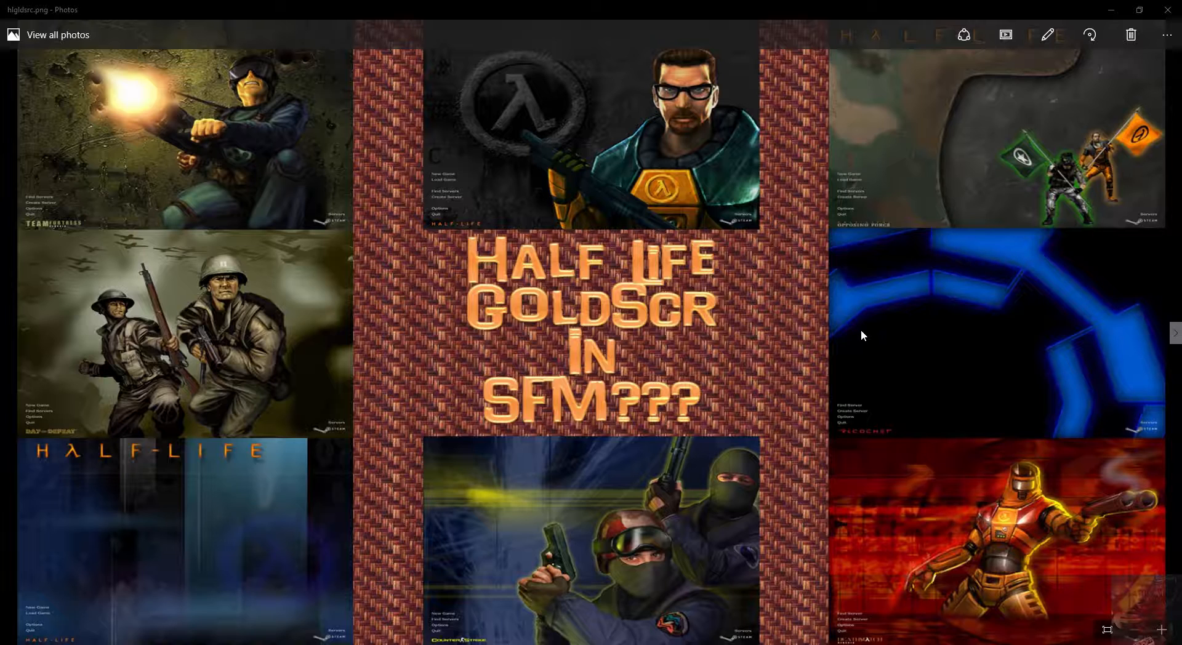
Extract the Crowbar_2016-02-28_0.34 archive into its own folder on the desktop
{"action": "left_click", "coordinate": [1110, 14]}
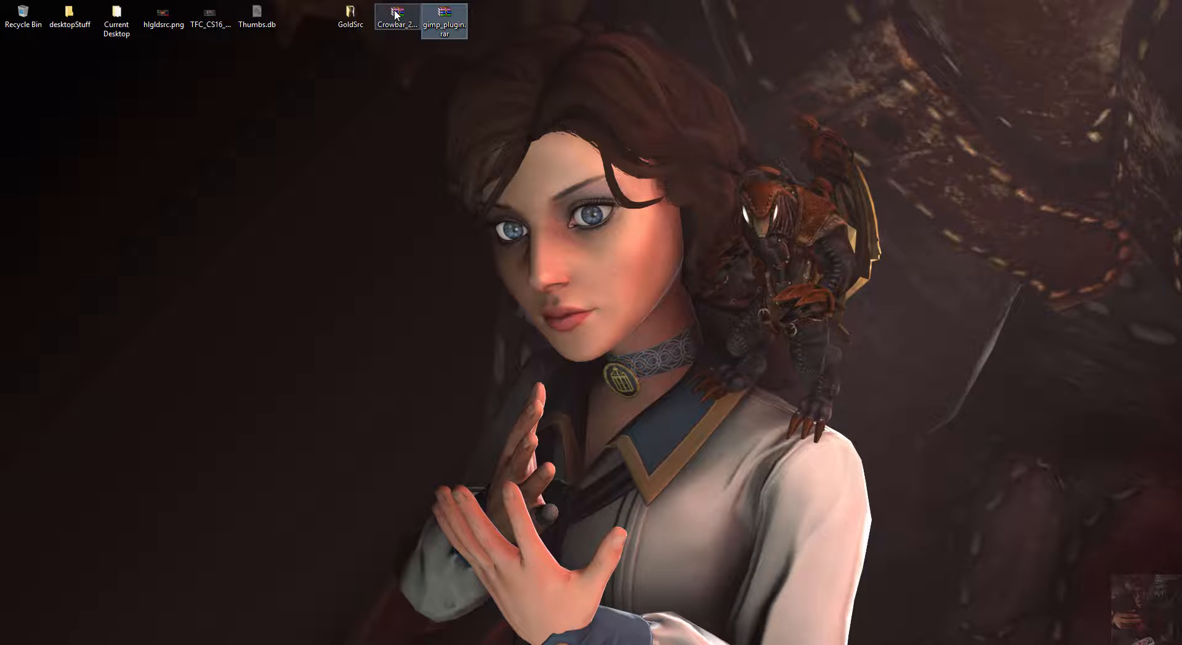
{"action": "left_click", "coordinate": [394, 13]}
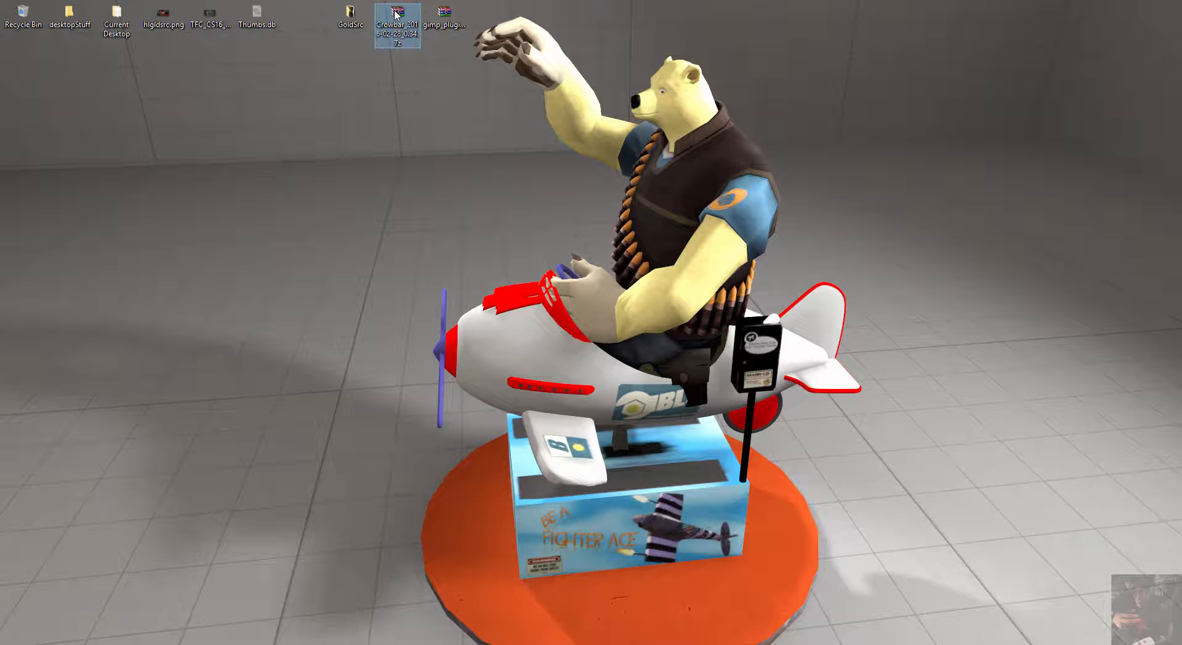
{"action": "left_click_drag", "start_coordinate": [396, 13], "coordinate": [422, 121]}
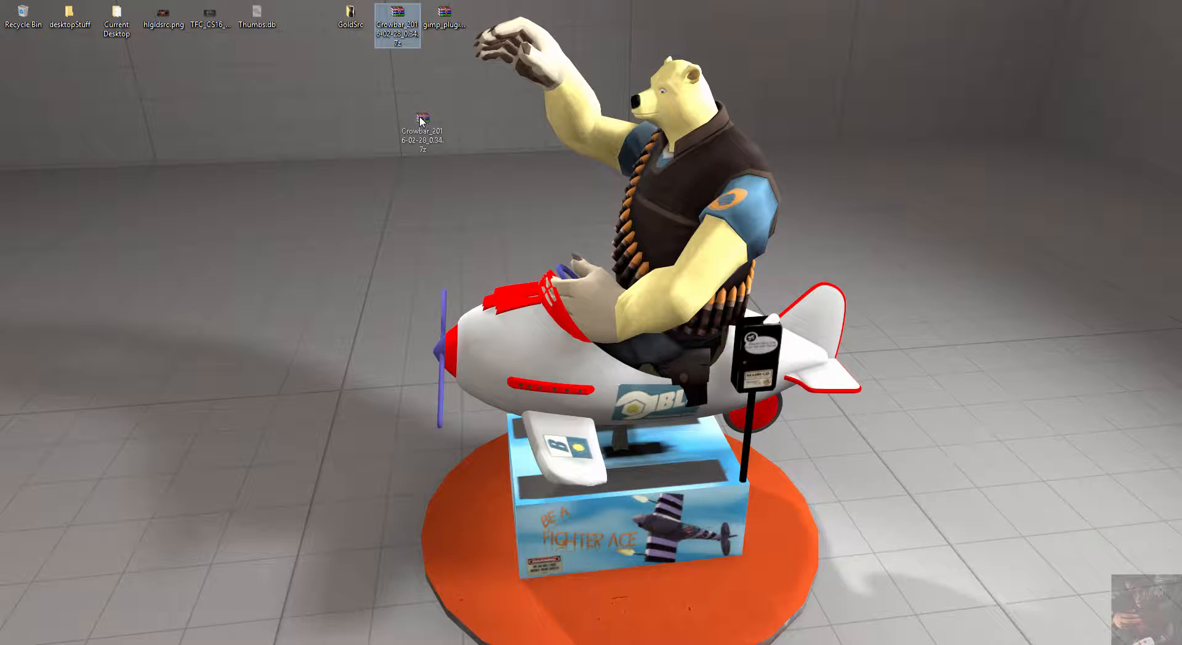
{"action": "right_click_drag", "start_coordinate": [422, 120], "coordinate": [420, 118]}
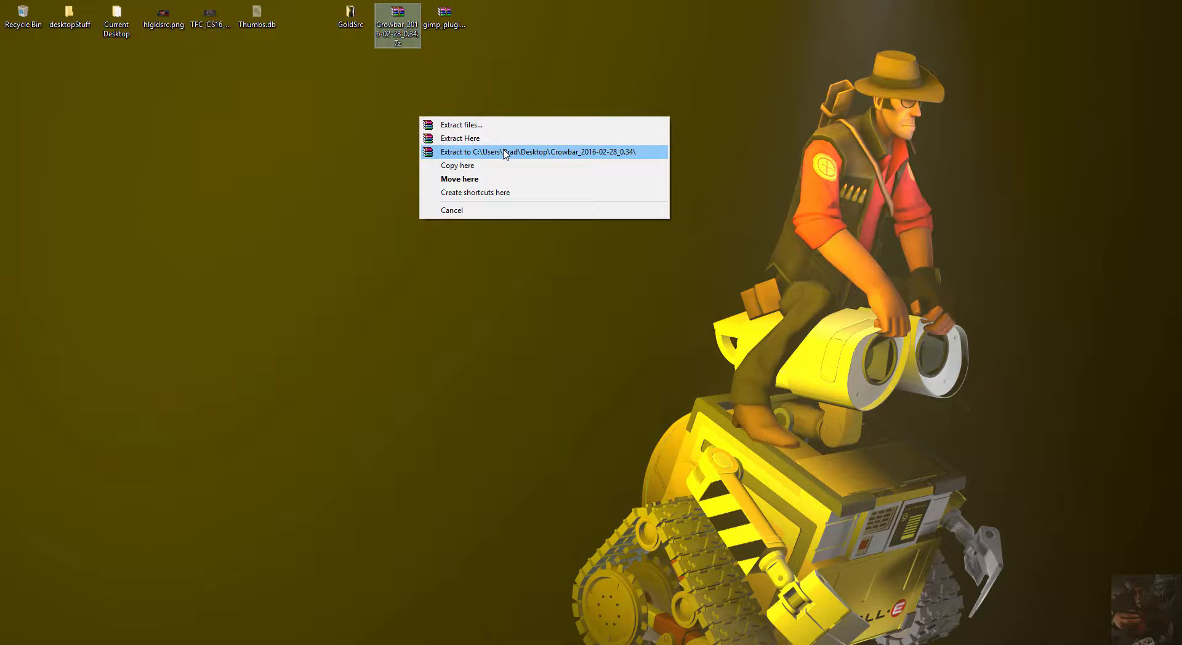
{"action": "left_click", "coordinate": [504, 151]}
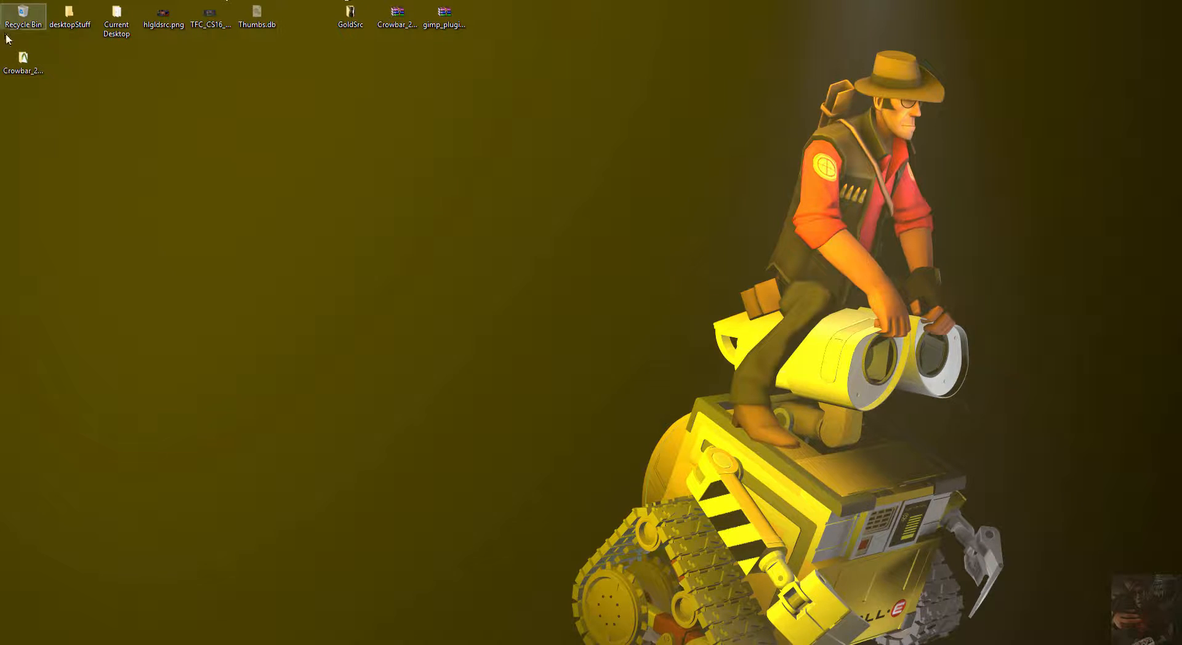
Check the Data subfolder of the extracted Crowbar_2016-02-28_0.34 folder and run Crowbar.exe despite the unverified publisher
{"action": "double_click", "coordinate": [23, 61]}
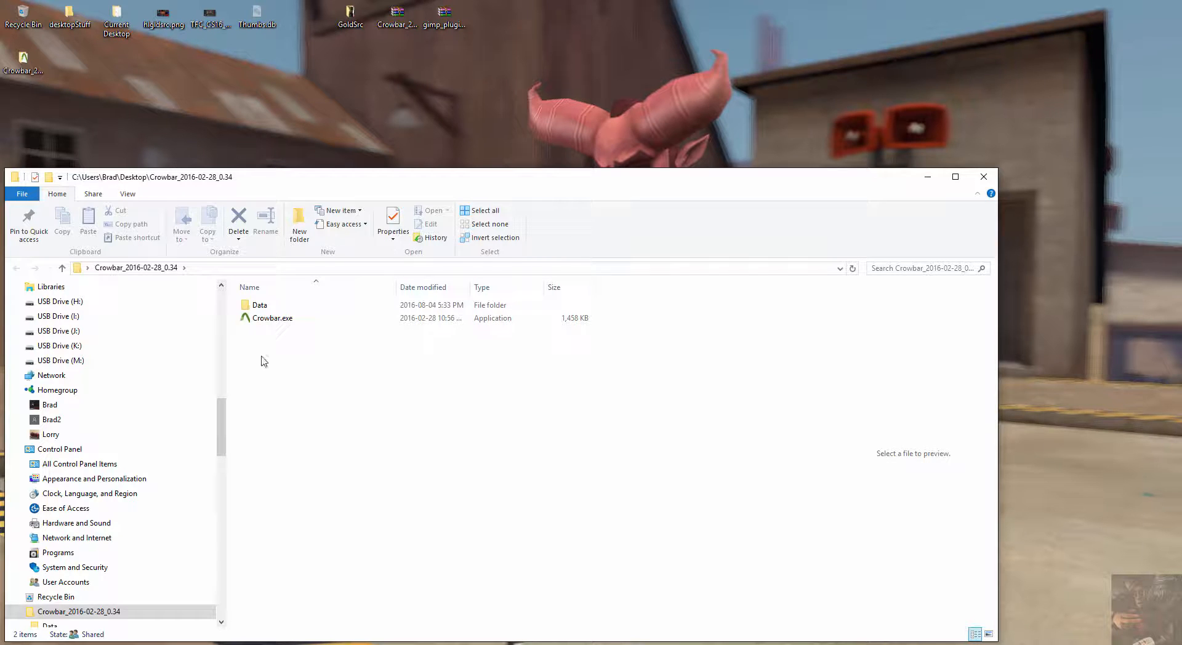
{"action": "left_click", "coordinate": [263, 306]}
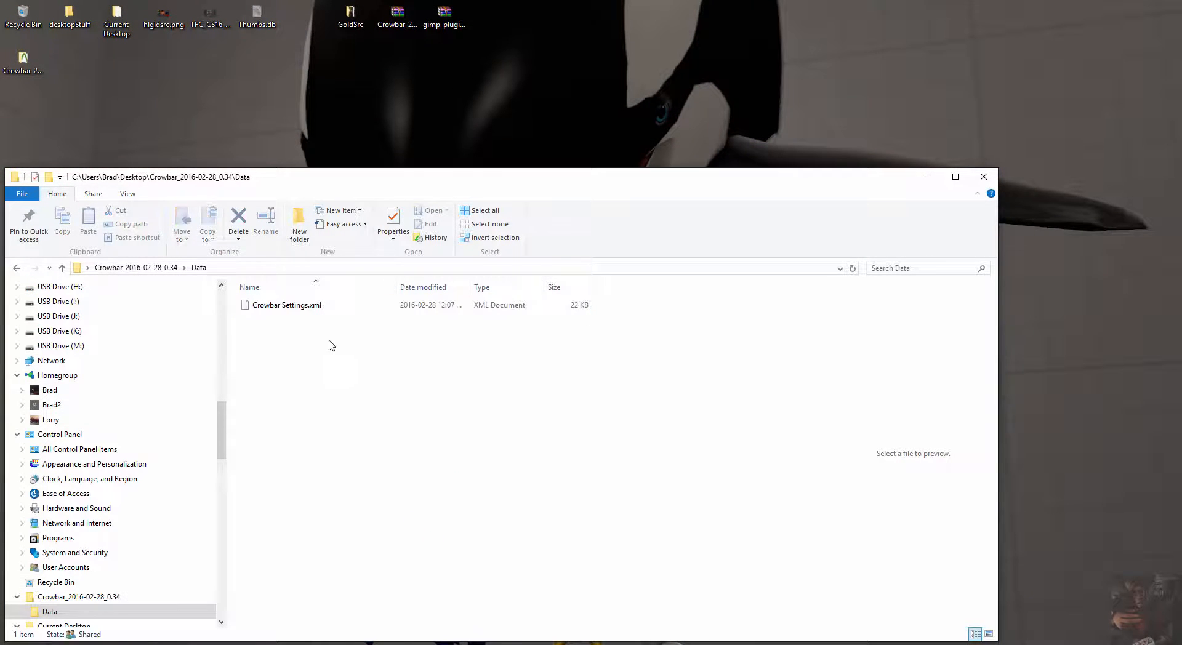
{"action": "left_click", "coordinate": [166, 270]}
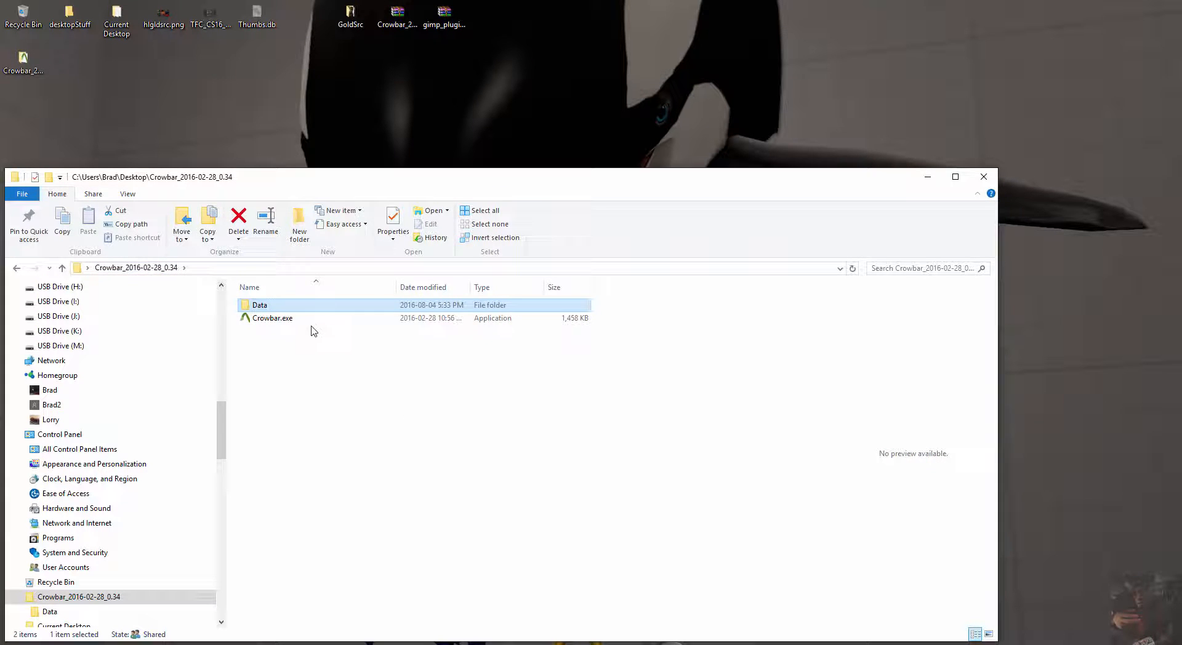
{"action": "double_click", "coordinate": [278, 318]}
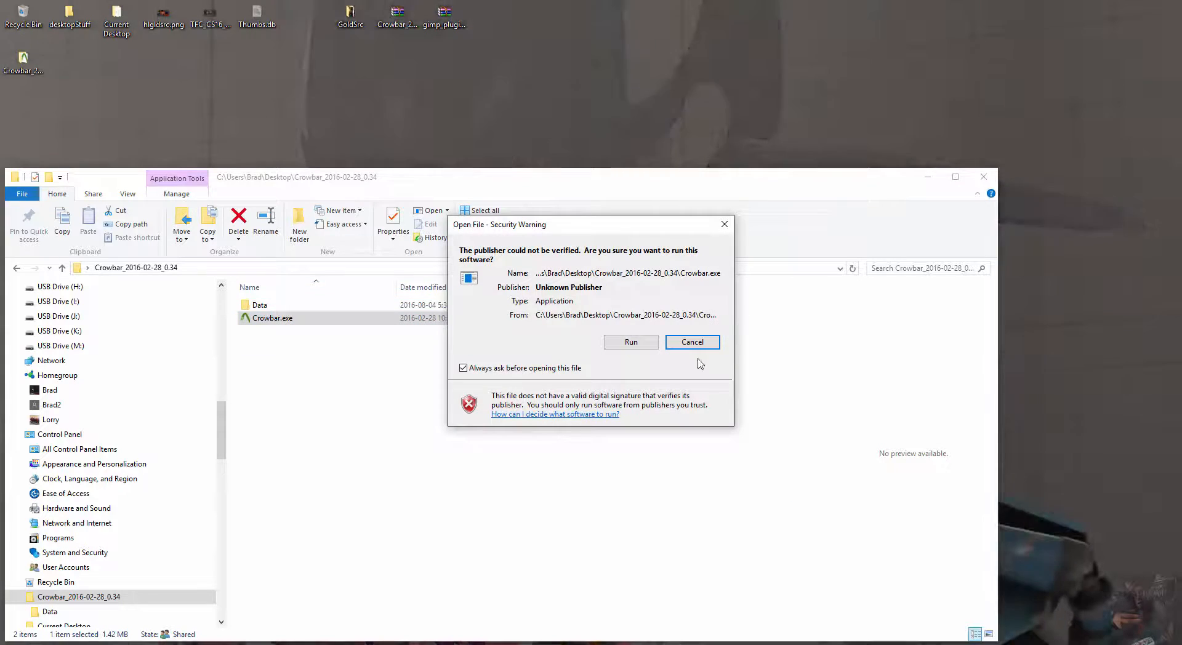
{"action": "left_click", "coordinate": [649, 342]}
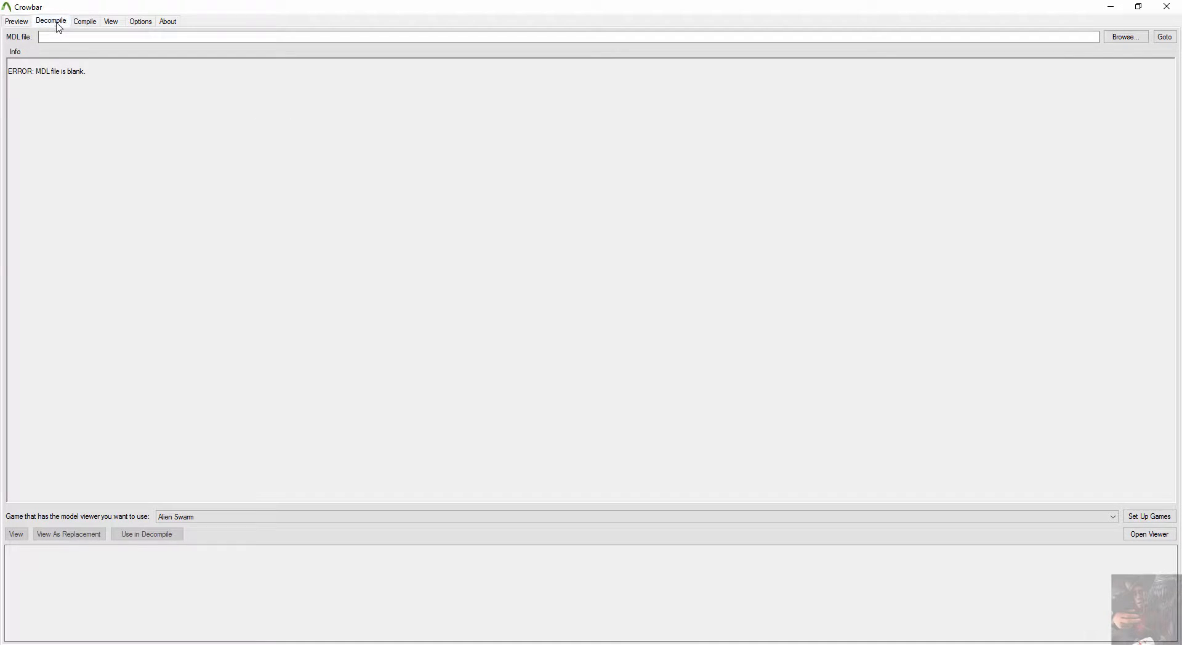
Show Crowbar's Decompile settings in a smaller, repositioned window and close the extracted folder's window
{"action": "left_click", "coordinate": [51, 21]}
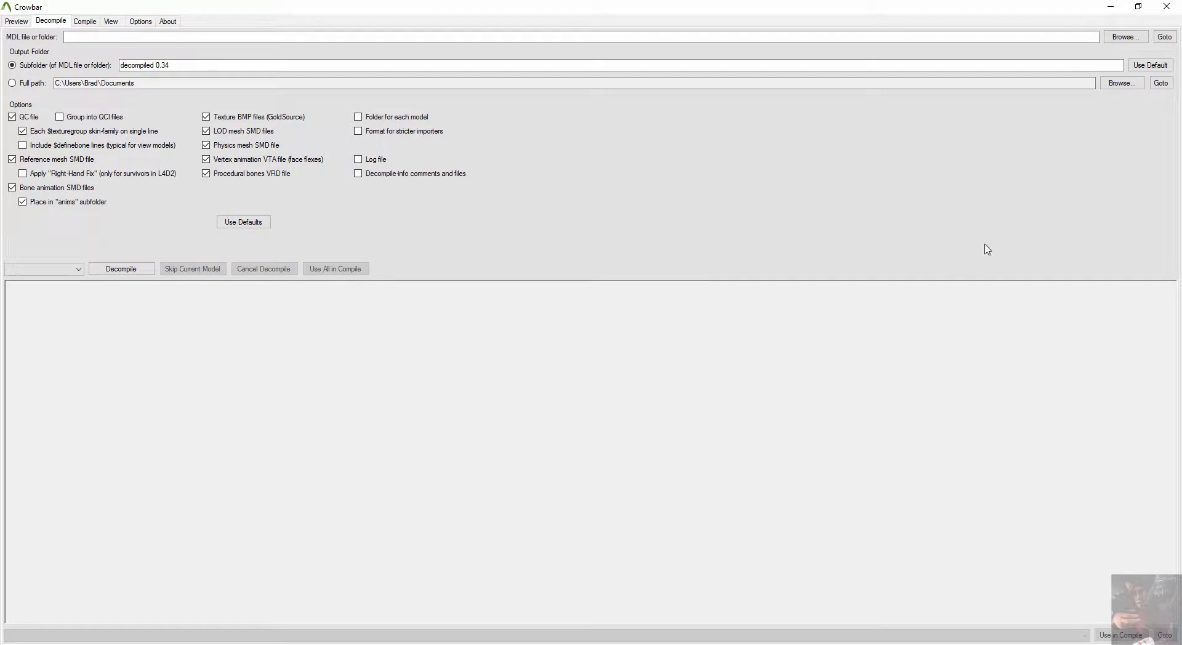
{"action": "left_click", "coordinate": [1138, 7]}
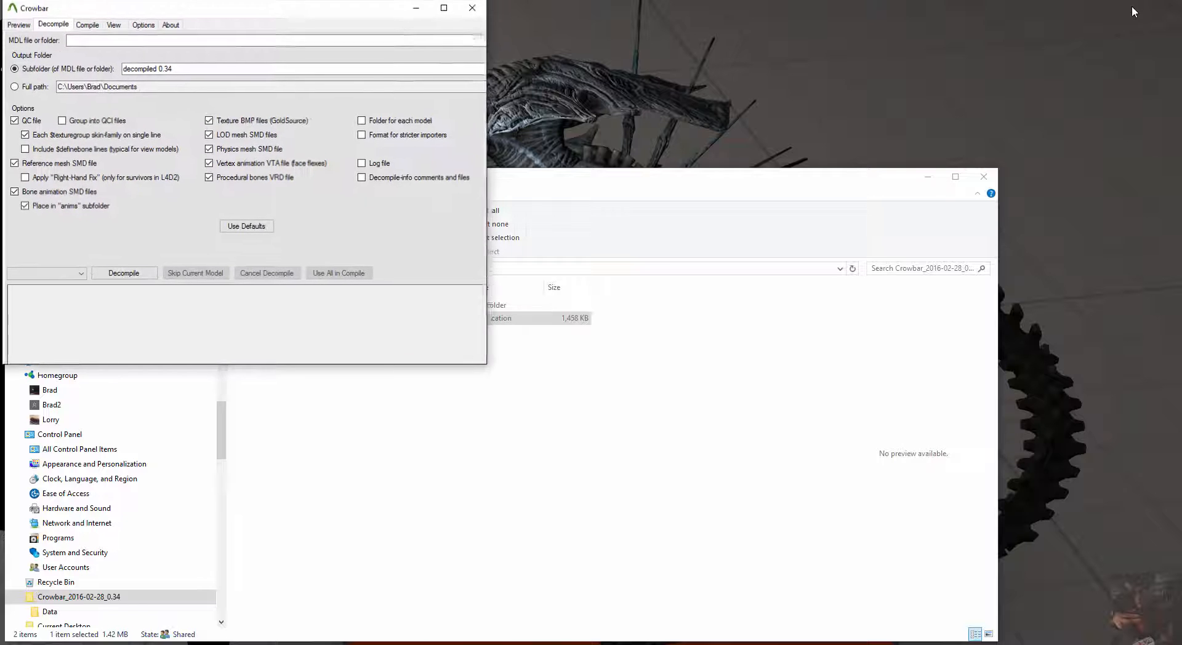
{"action": "left_click_drag", "start_coordinate": [216, 13], "coordinate": [839, 31]}
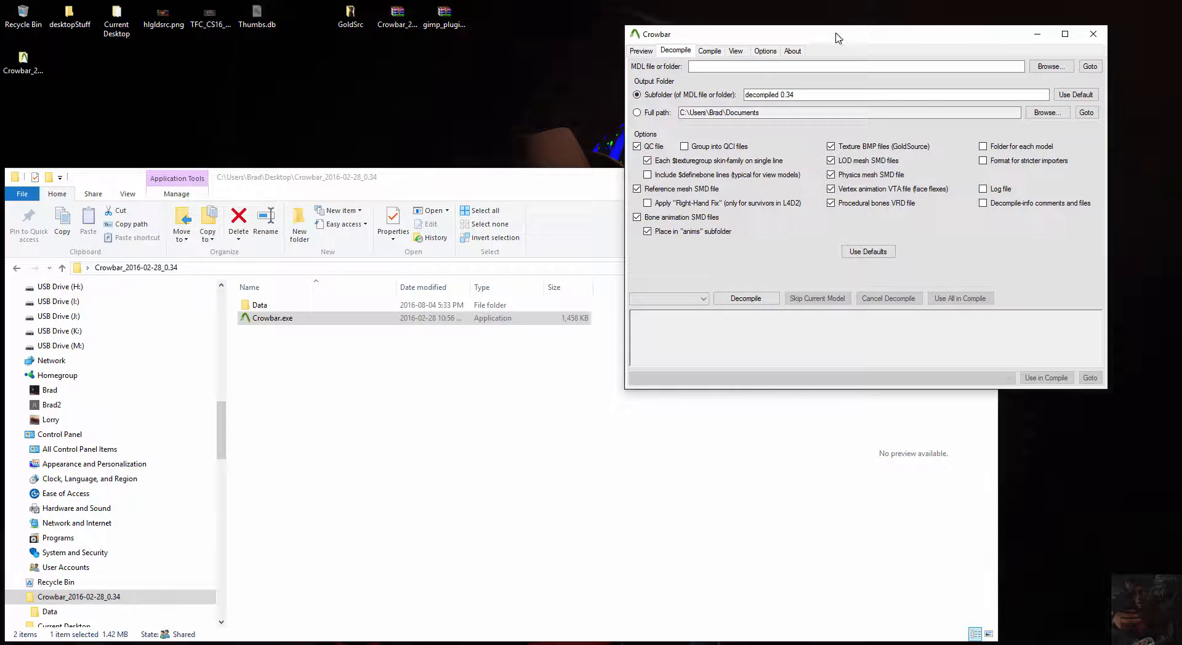
{"action": "left_click", "coordinate": [364, 184]}
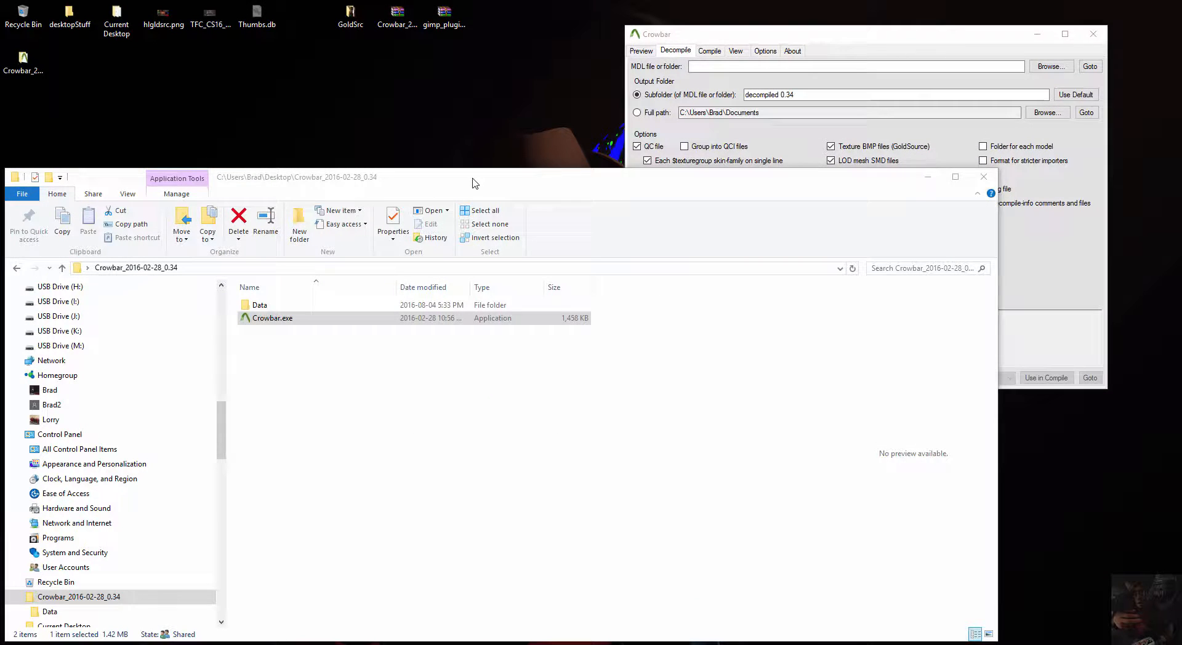
{"action": "left_click", "coordinate": [983, 178]}
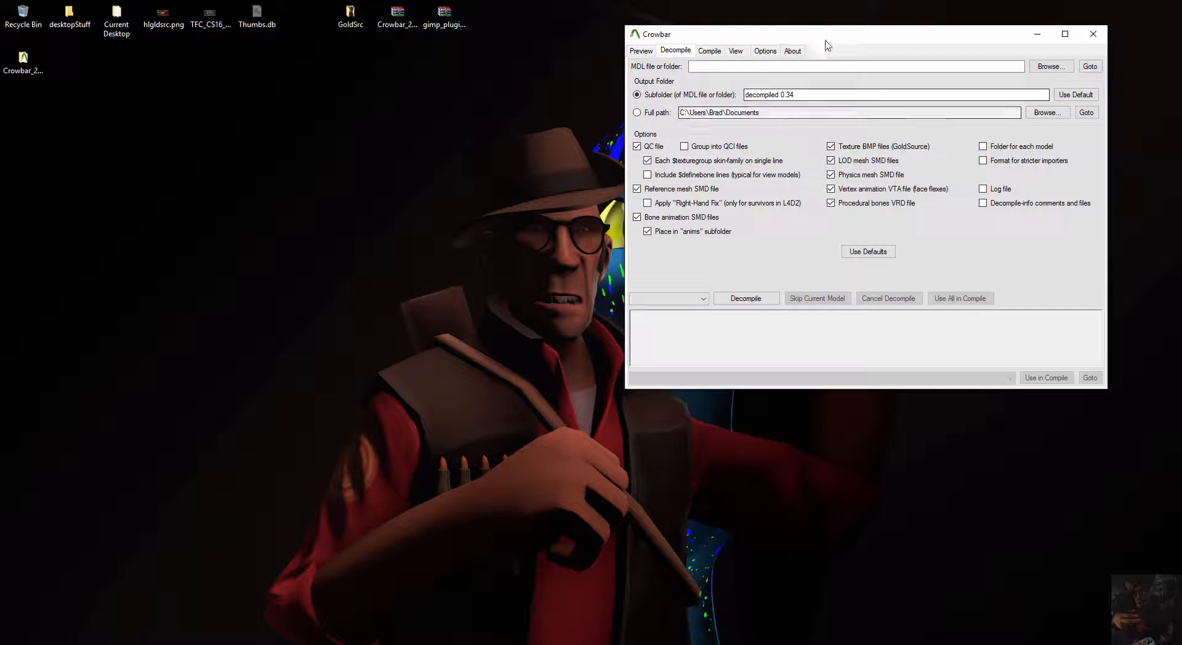
{"action": "left_click_drag", "start_coordinate": [871, 35], "coordinate": [484, 123]}
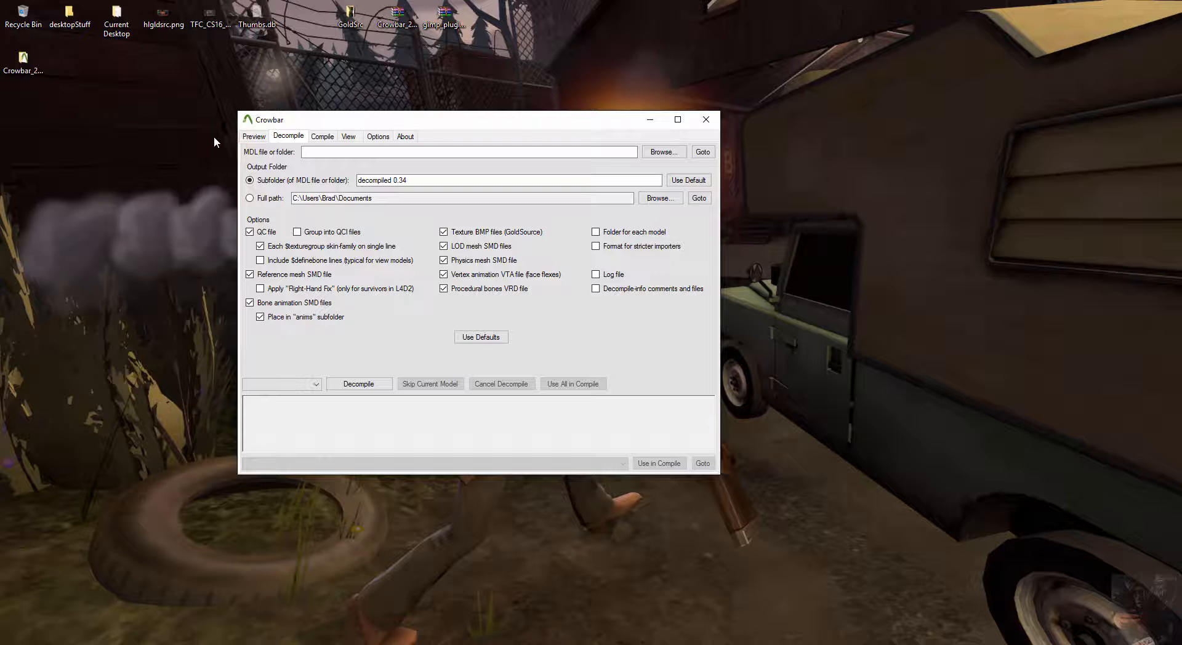
{"action": "left_click_drag", "start_coordinate": [515, 128], "coordinate": [716, 73]}
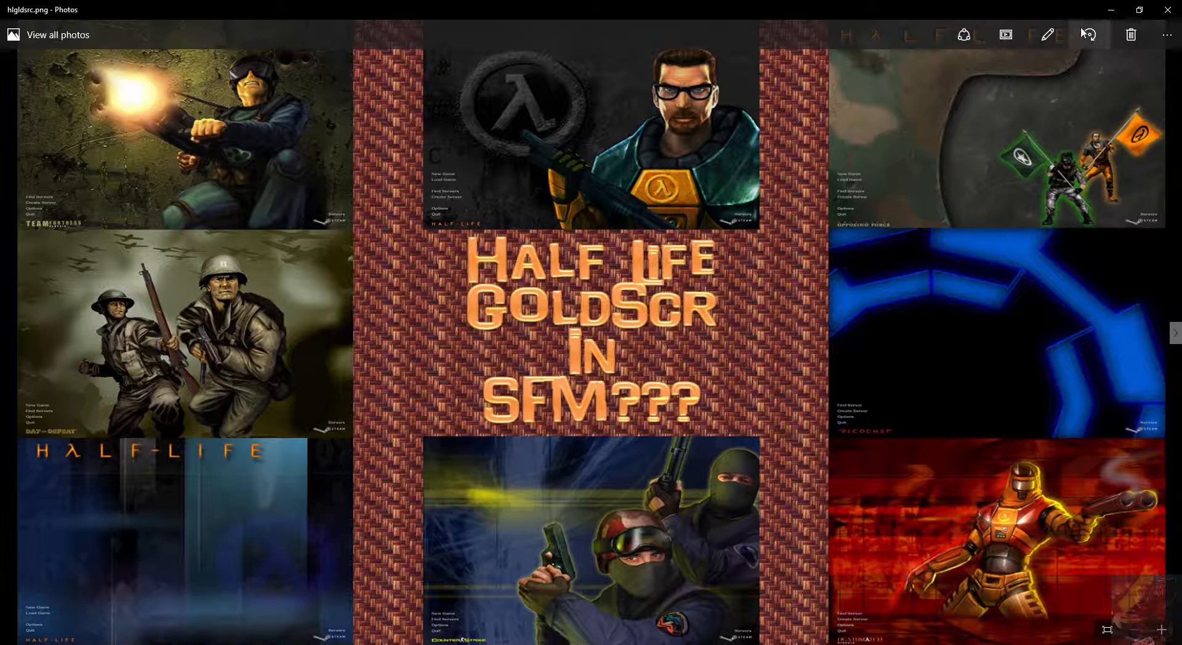
Minimize the photo and open the Steam steamapps\common folder in a maximized File Explorer window
{"action": "left_click", "coordinate": [1110, 11]}
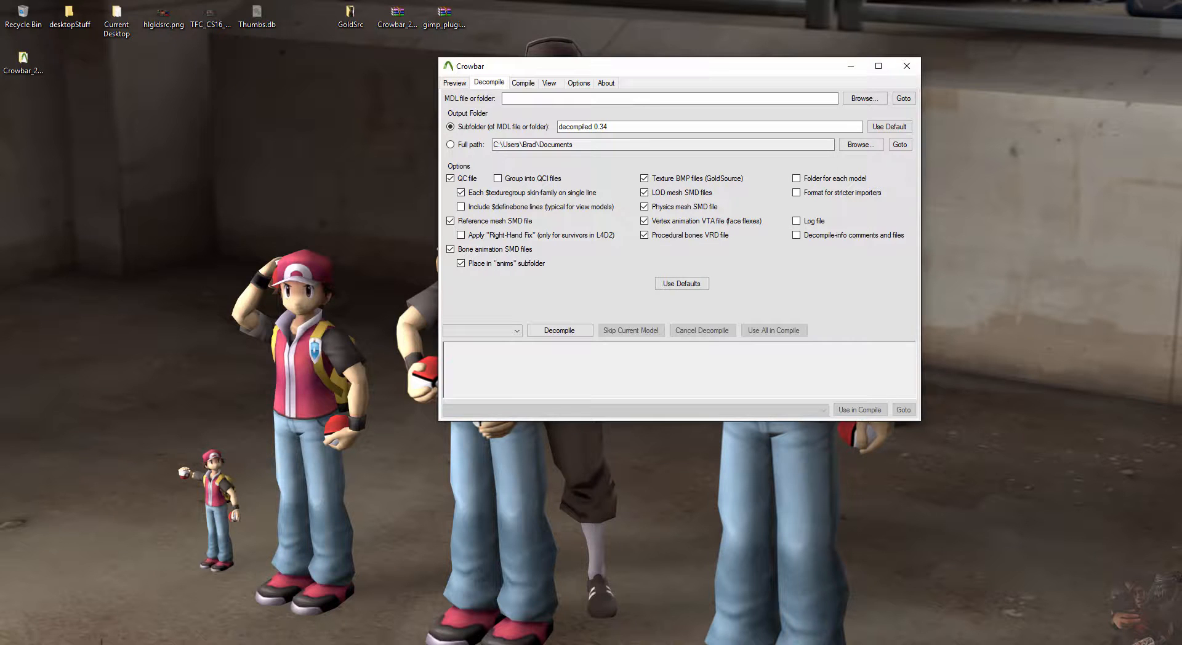
{"action": "left_click", "coordinate": [77, 644]}
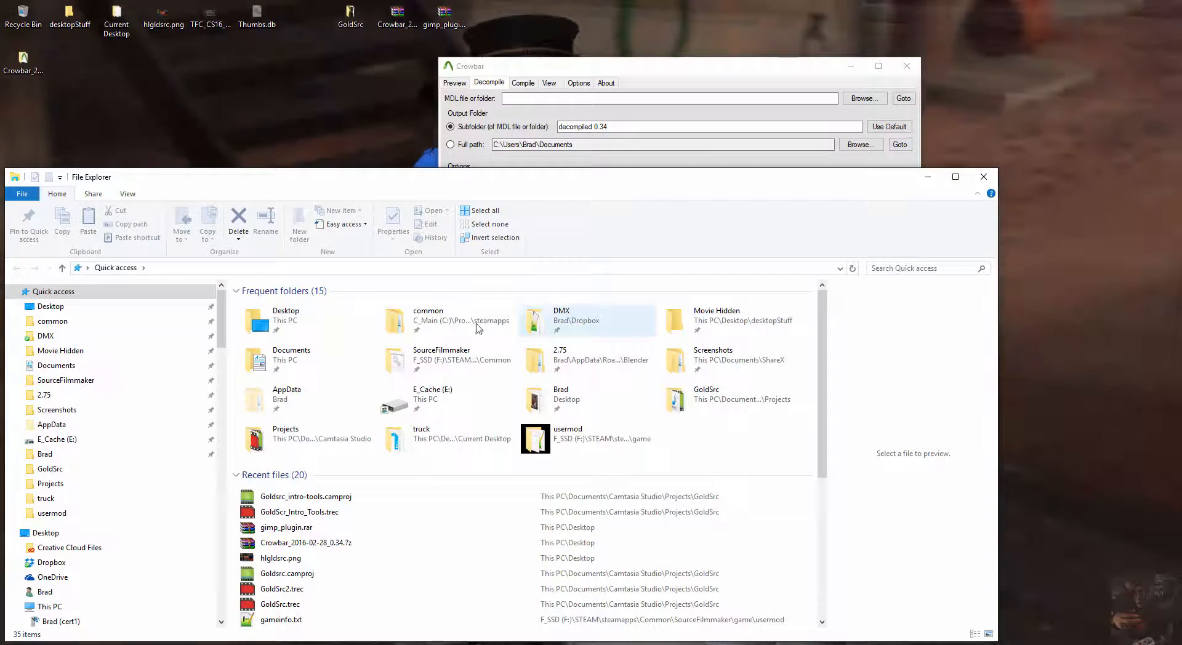
{"action": "left_click", "coordinate": [447, 325]}
{"action": "double_click", "coordinate": [446, 325]}
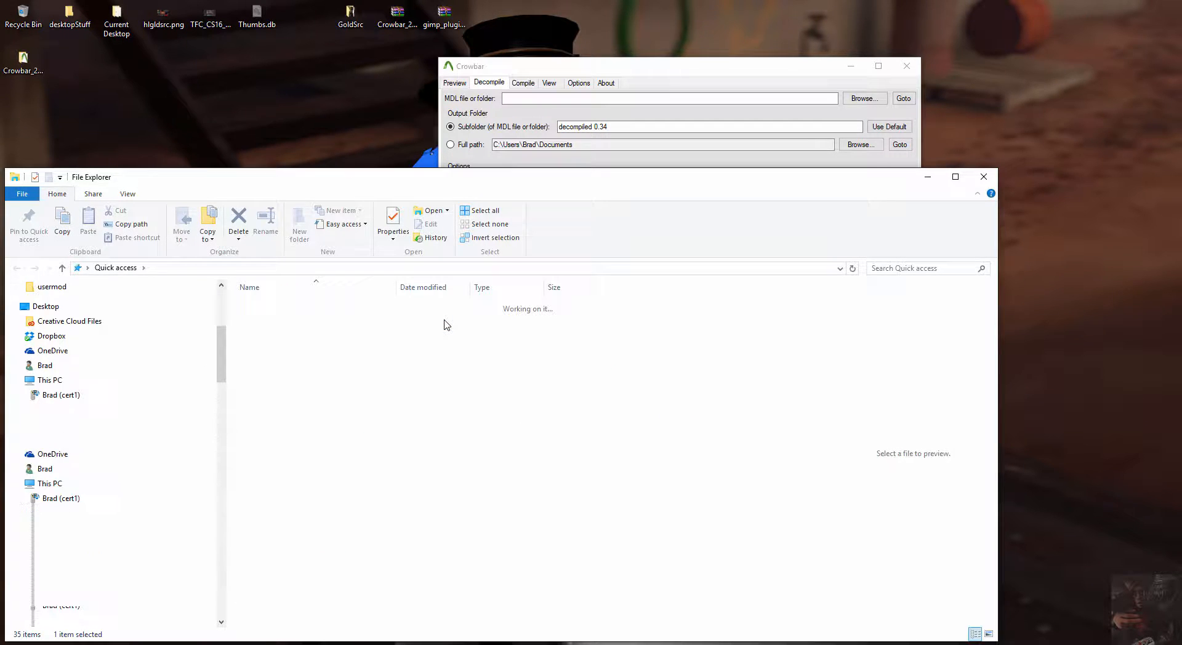
{"action": "double_click", "coordinate": [410, 178]}
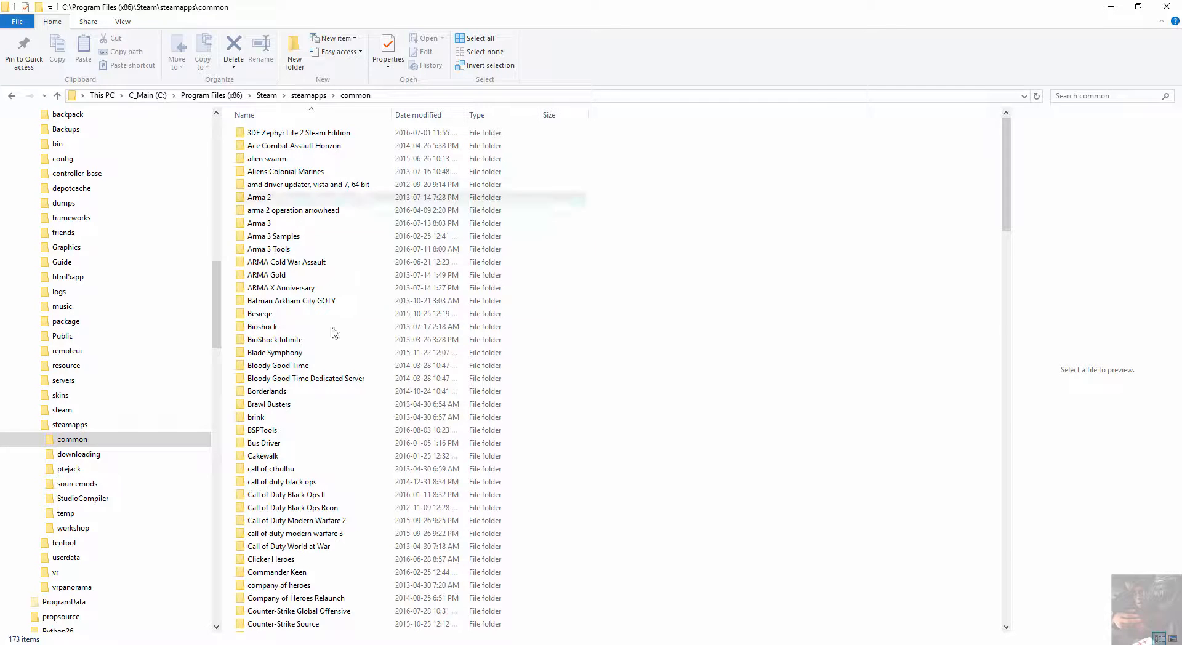
Find the Half-Life game folder among the installed Steam games and open it
{"action": "scroll", "coordinate": [258, 416], "scroll_direction": "down", "scroll_amount": 13}
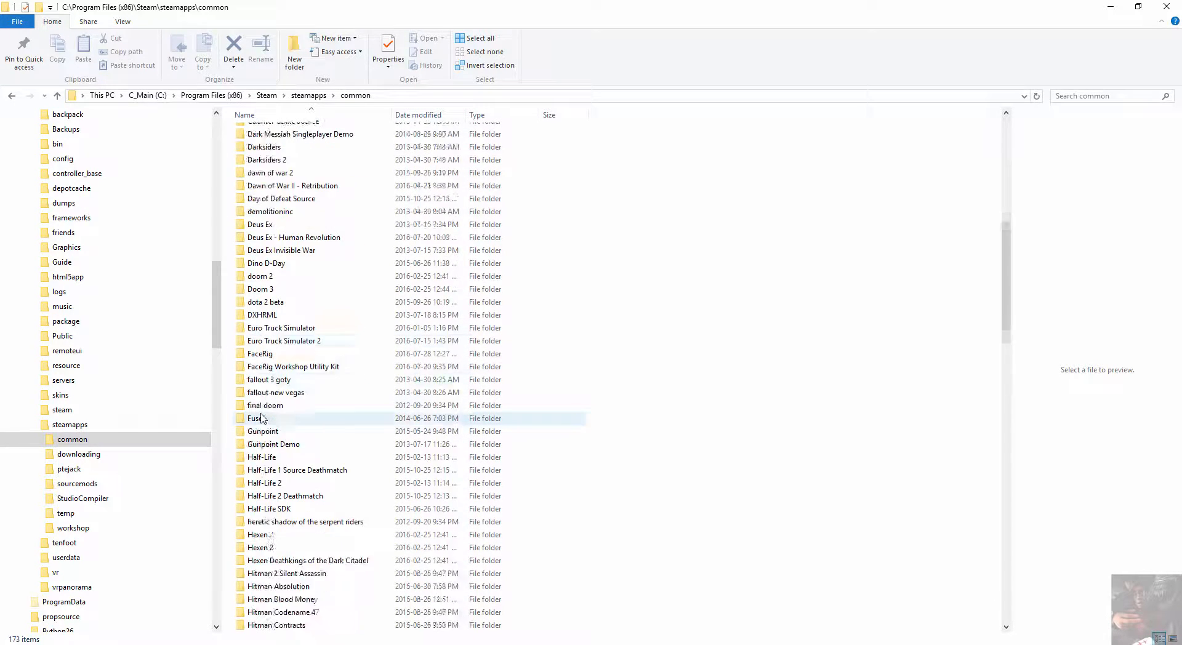
{"action": "scroll", "coordinate": [261, 418], "scroll_direction": "down", "scroll_amount": 3}
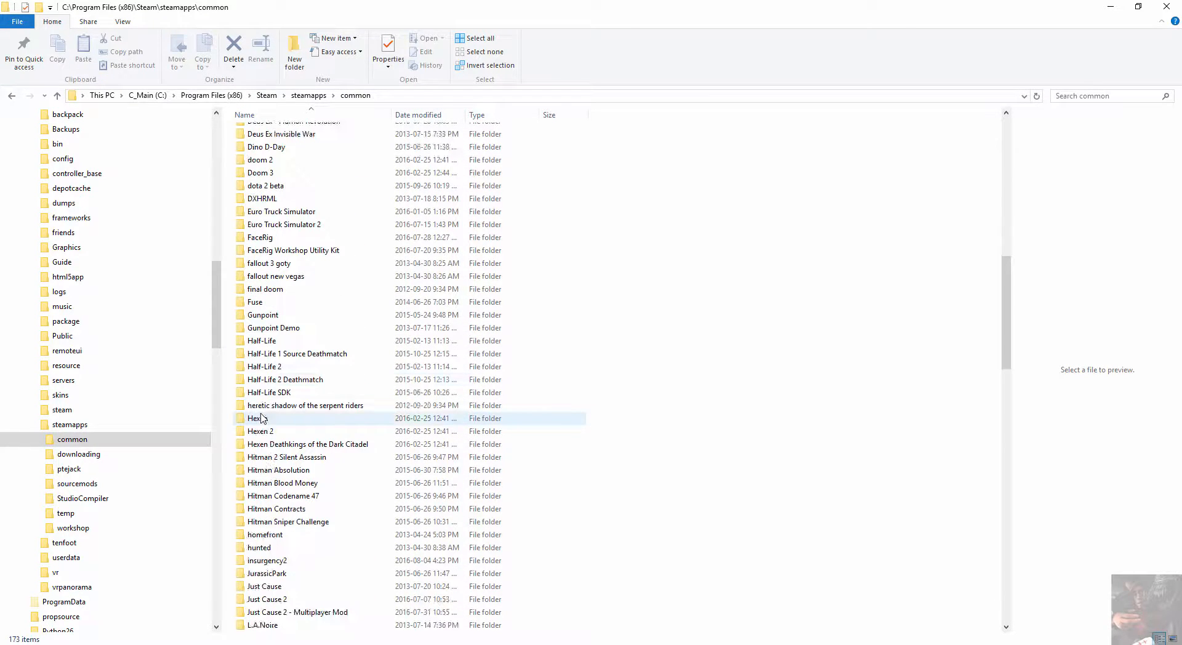
{"action": "left_click", "coordinate": [265, 341]}
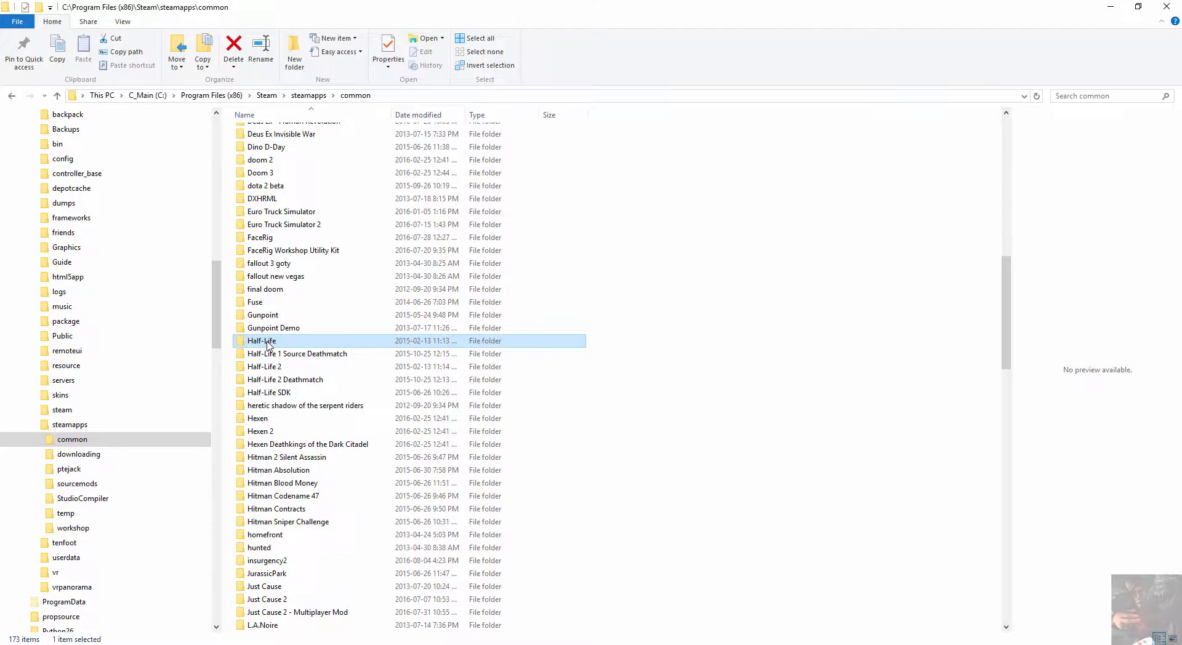
{"action": "double_click", "coordinate": [266, 345]}
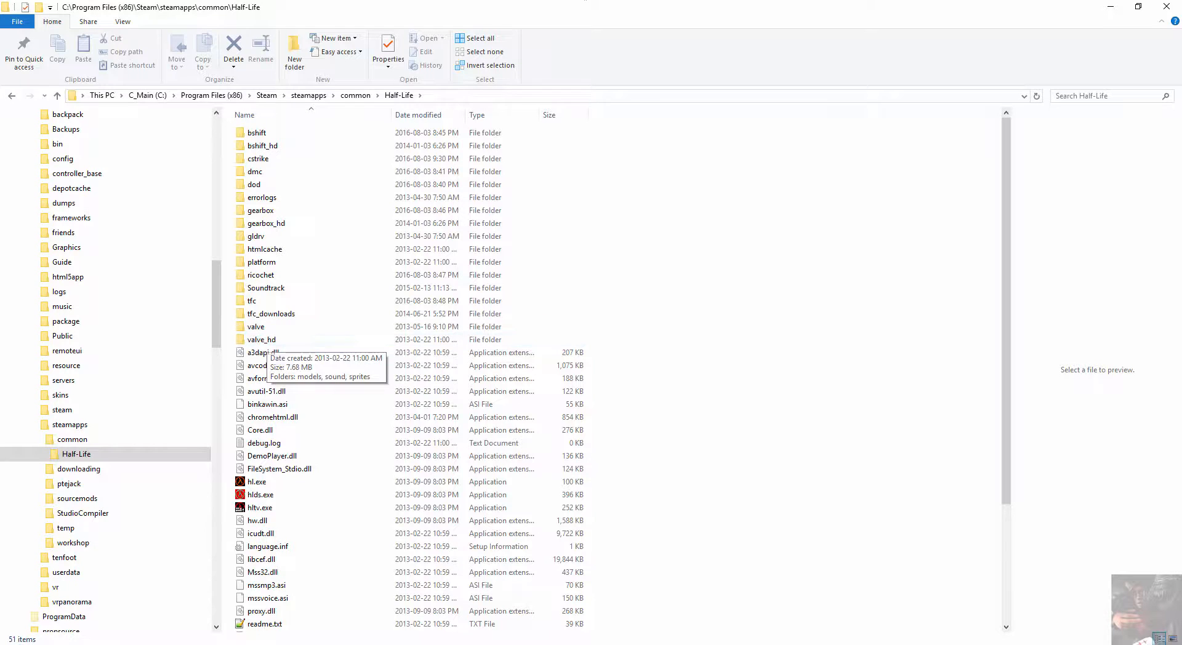
Open the models folder inside bshift and browse its MDL files
{"action": "left_click", "coordinate": [265, 134]}
{"action": "double_click", "coordinate": [265, 135]}
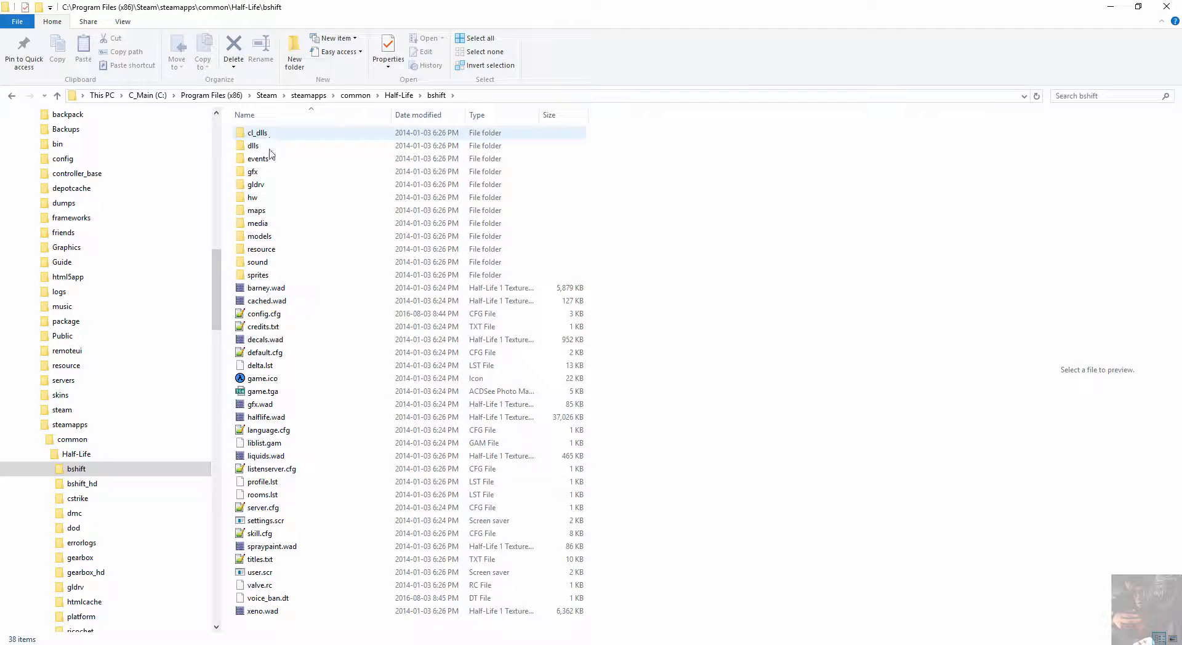
{"action": "left_click", "coordinate": [265, 240]}
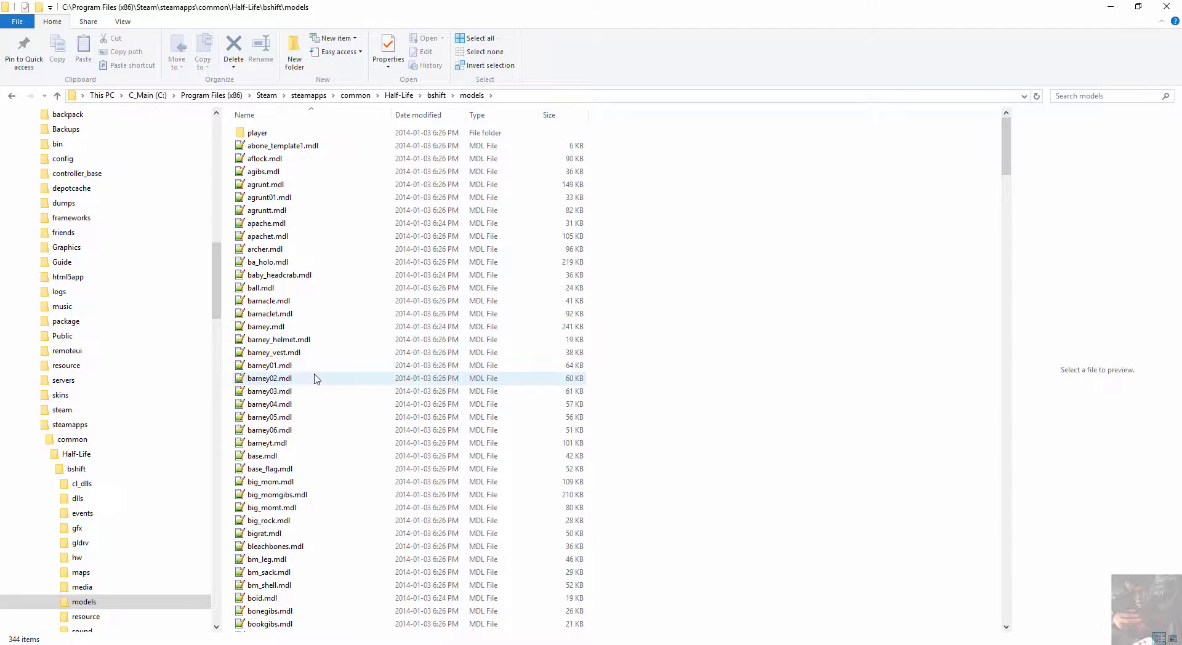
{"action": "scroll", "coordinate": [314, 379], "scroll_direction": "down", "scroll_amount": 20}
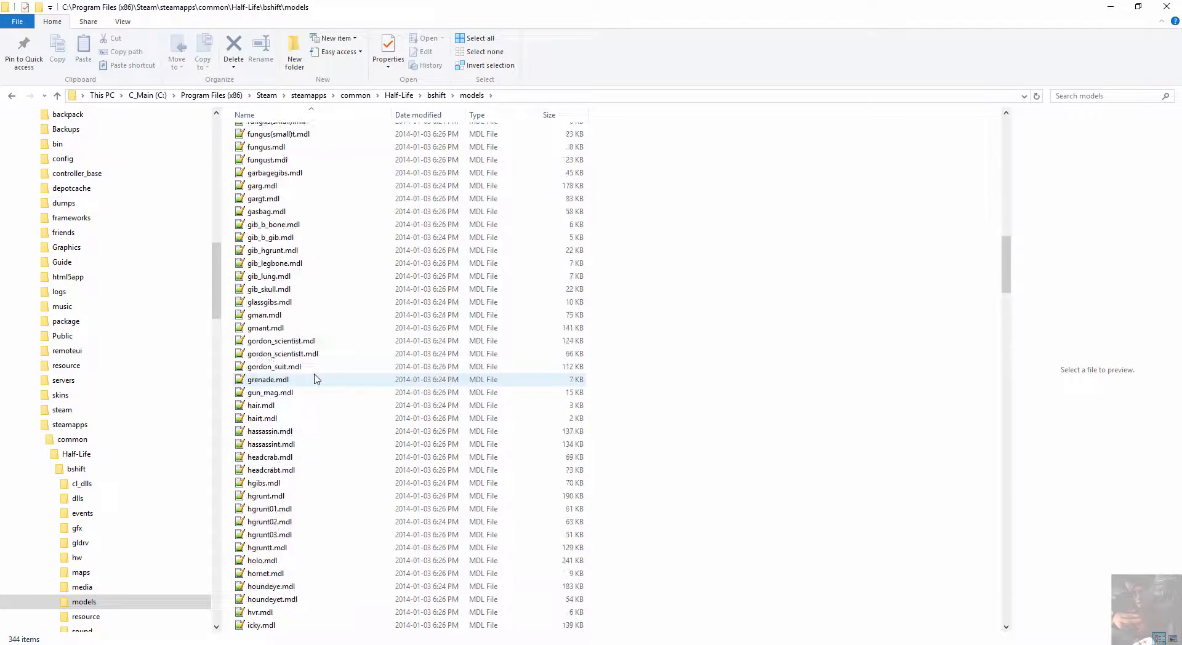
{"action": "scroll", "coordinate": [315, 378], "scroll_direction": "down", "scroll_amount": 7}
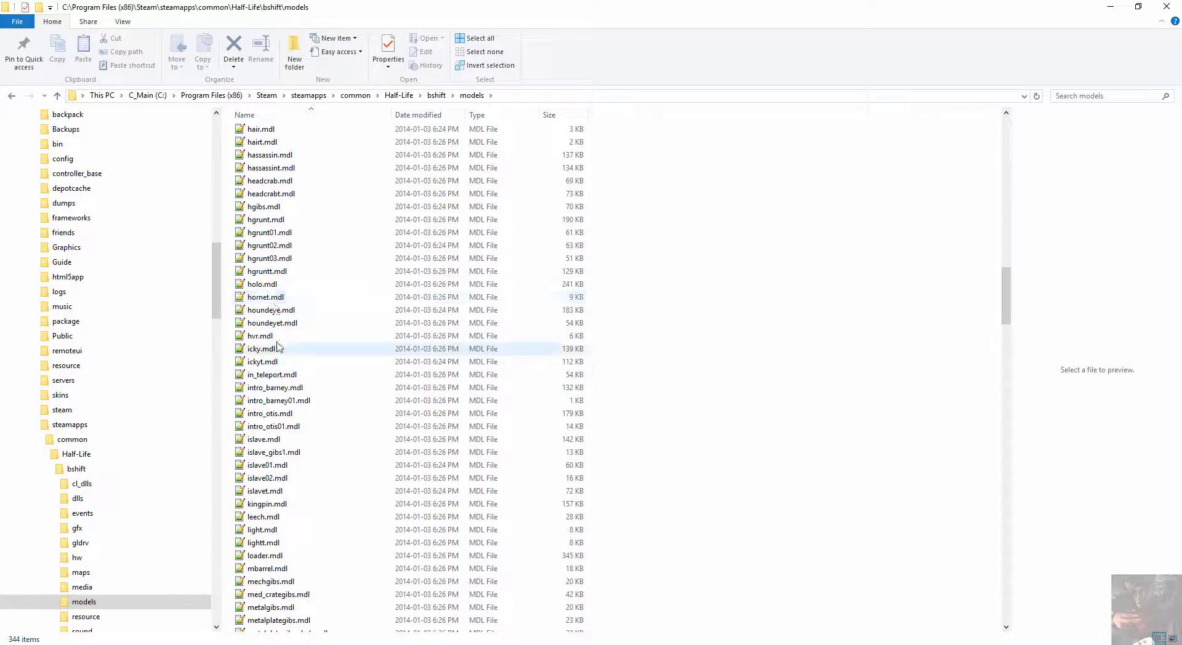
{"action": "scroll", "coordinate": [278, 346], "scroll_direction": "up", "scroll_amount": 20}
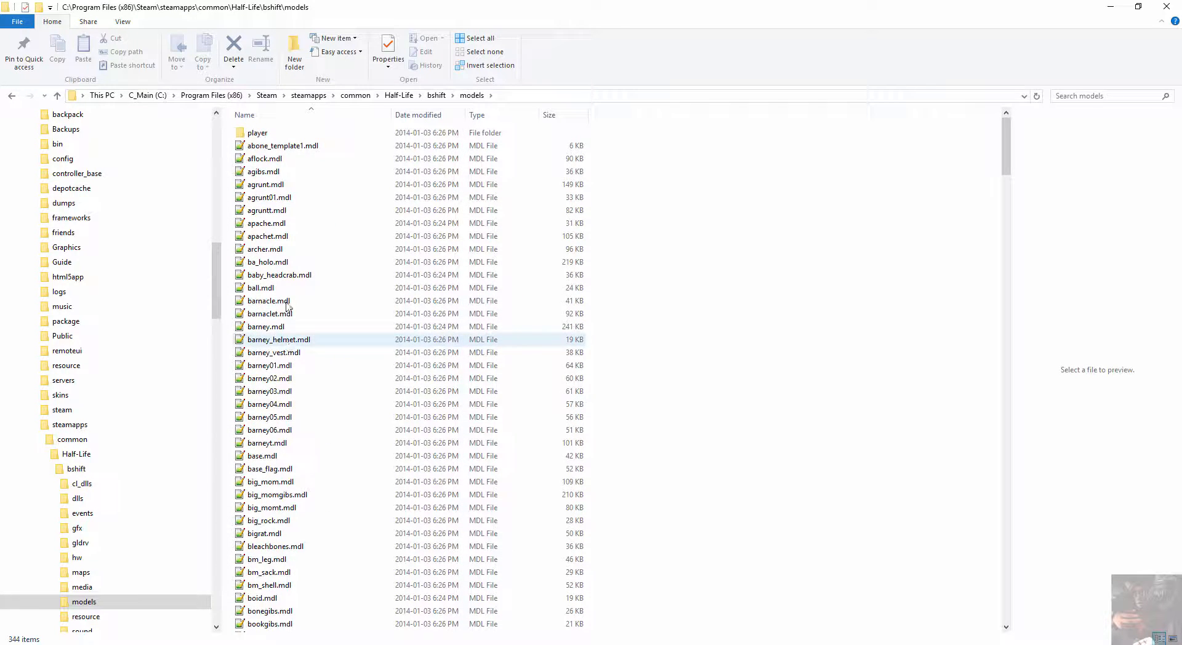
Inspect the gordon player model folder inside player and return to the bshift models folder
{"action": "left_click", "coordinate": [265, 135]}
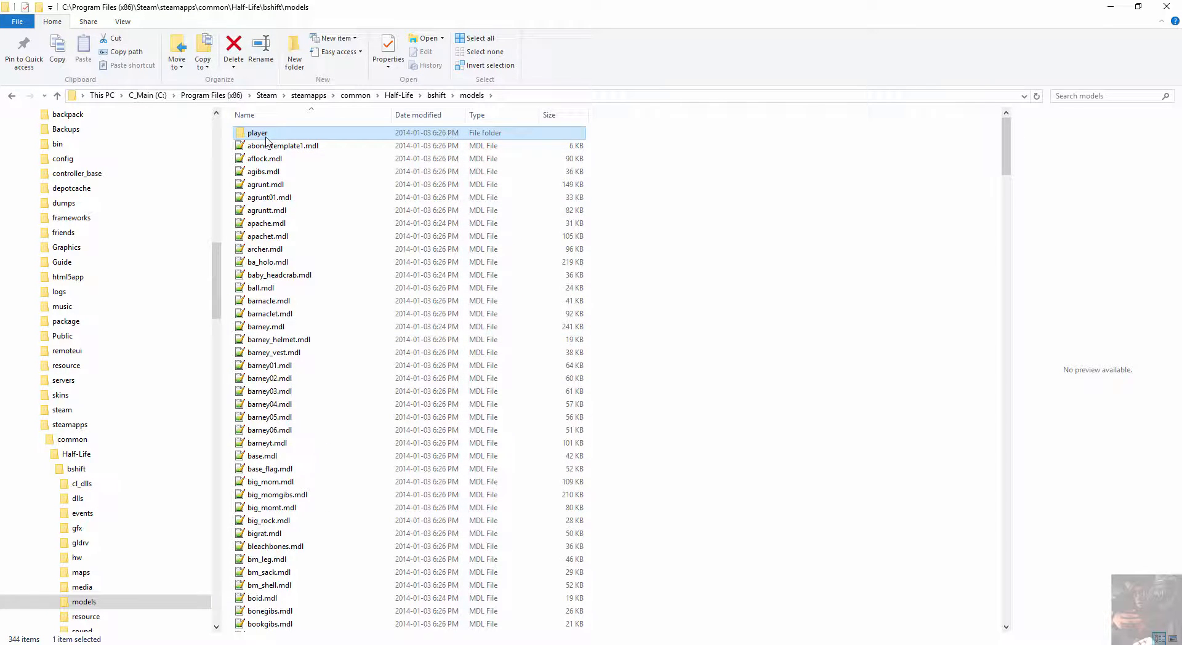
{"action": "key", "text": "Return"}
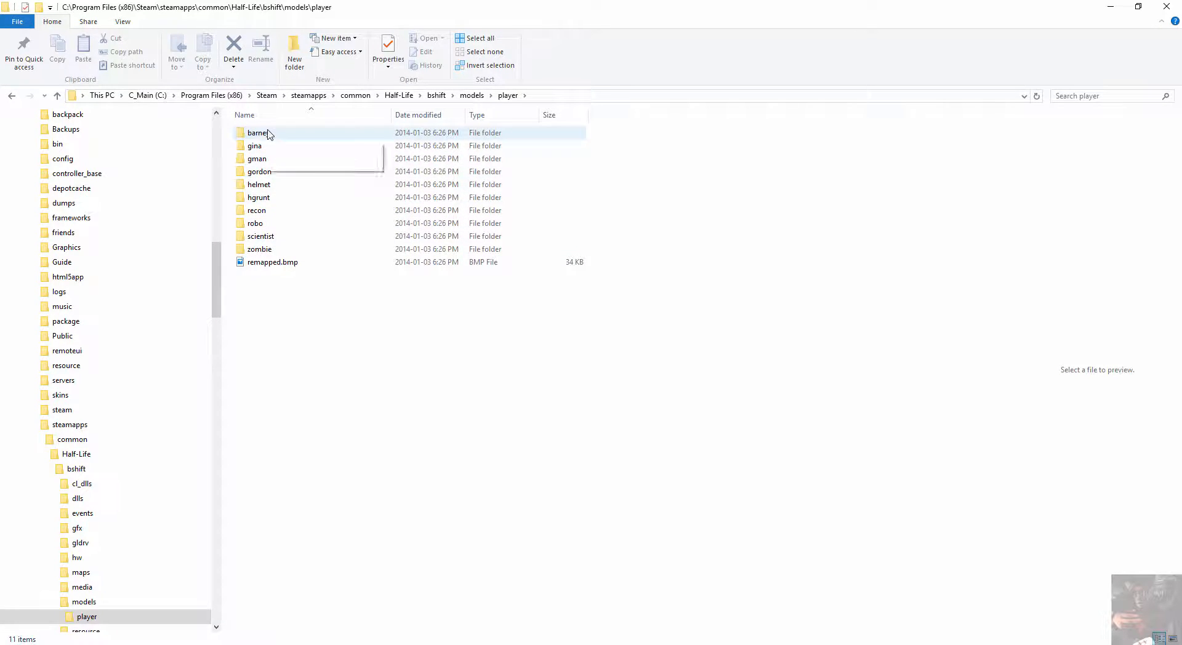
{"action": "left_click", "coordinate": [265, 174]}
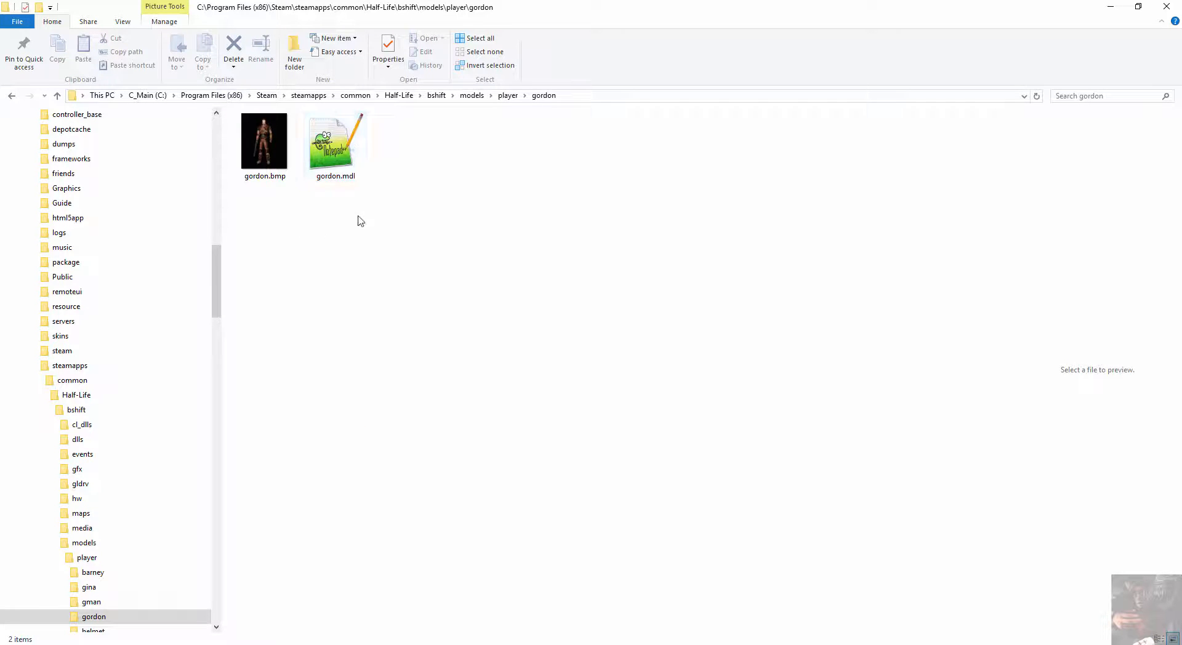
{"action": "left_click", "coordinate": [438, 96]}
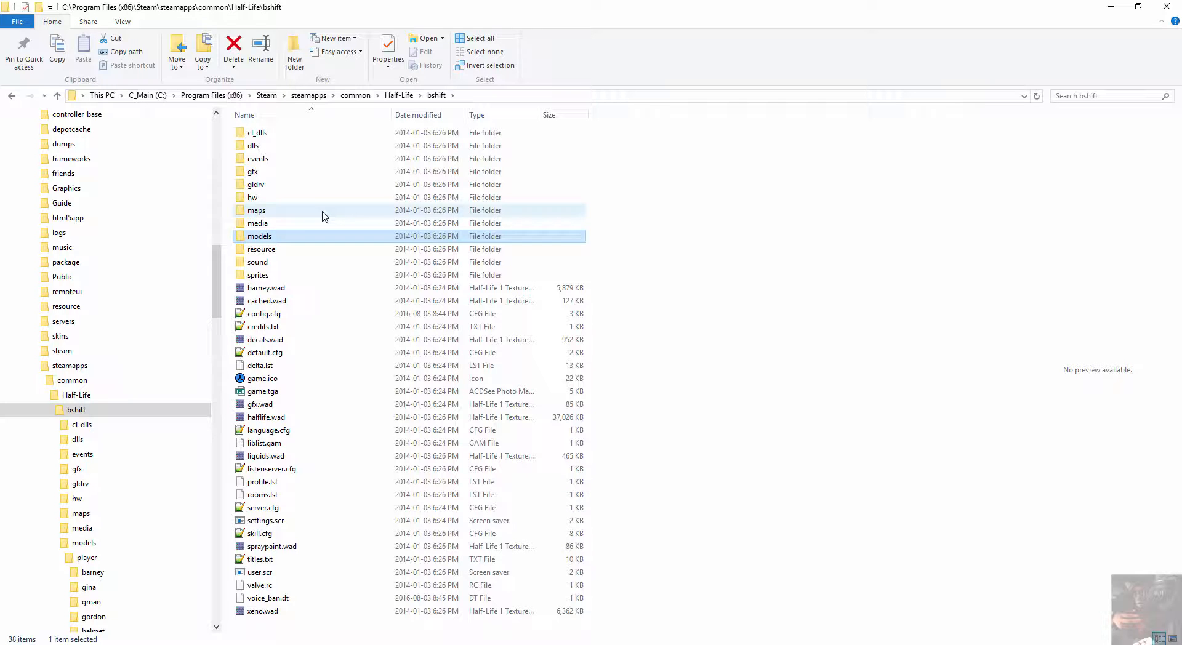
{"action": "double_click", "coordinate": [275, 236]}
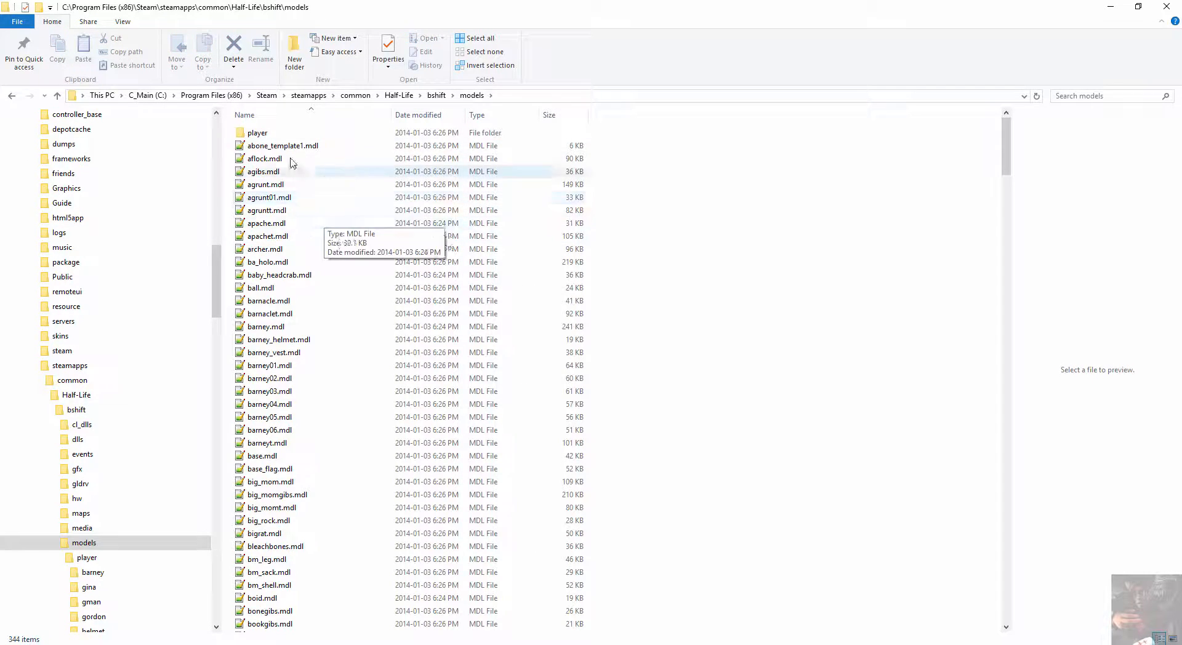
Open the gordon folder inside the player subfolder of the bshift models folder
{"action": "left_click", "coordinate": [270, 137]}
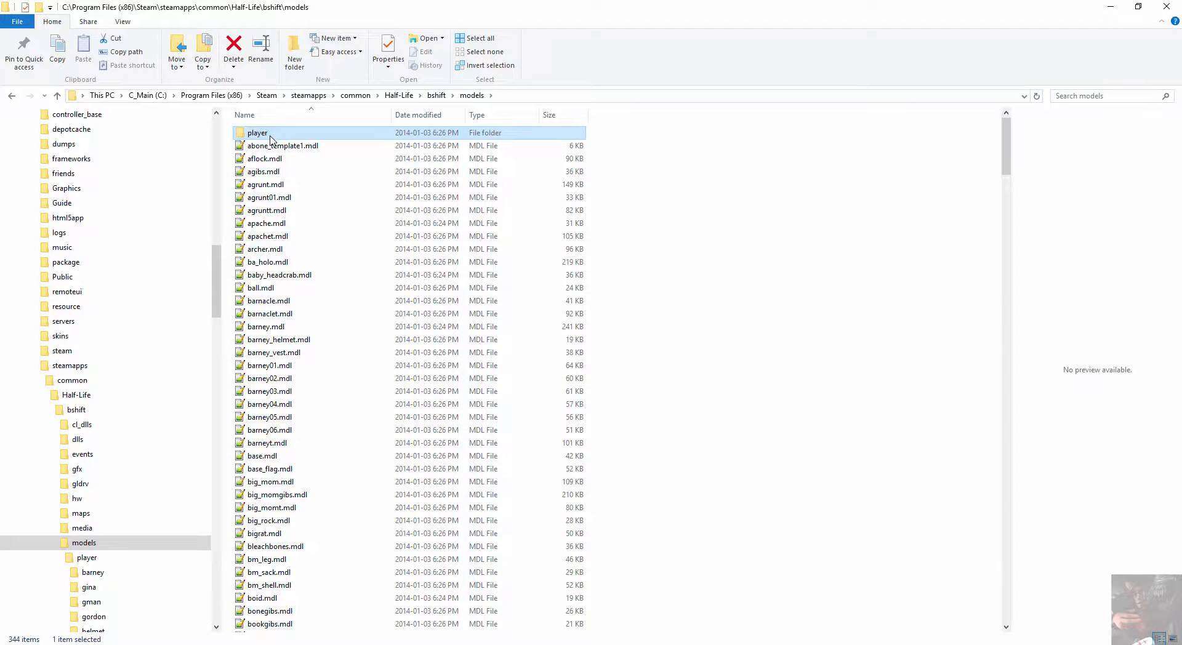
{"action": "double_click", "coordinate": [271, 137]}
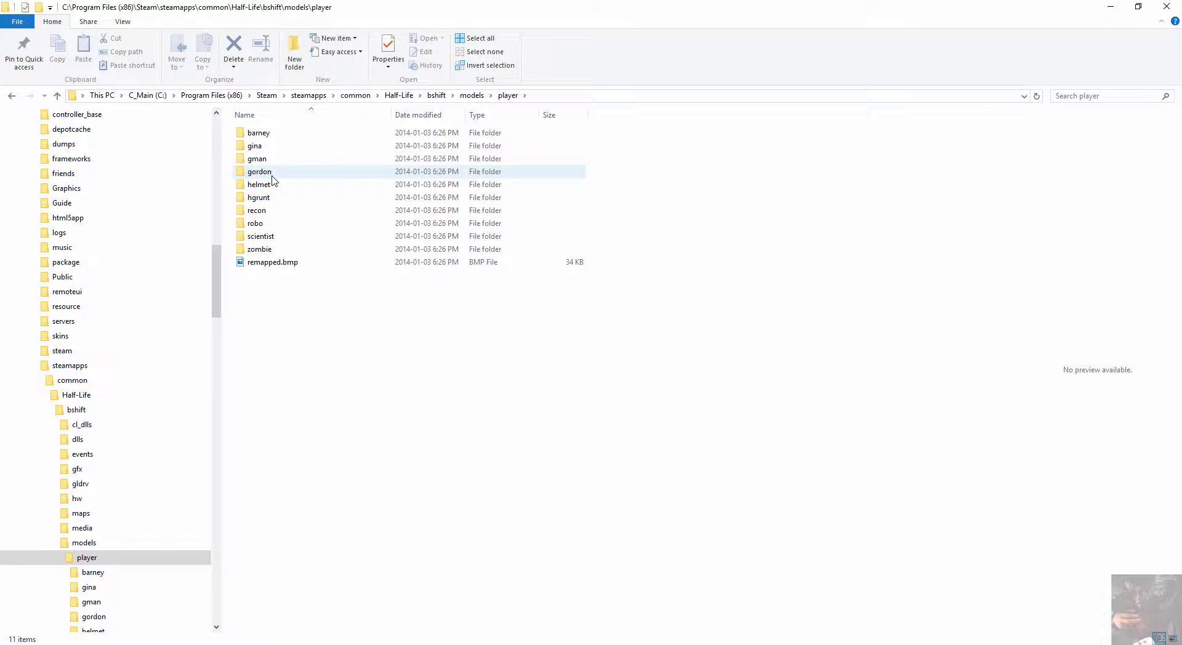
{"action": "left_click", "coordinate": [272, 175]}
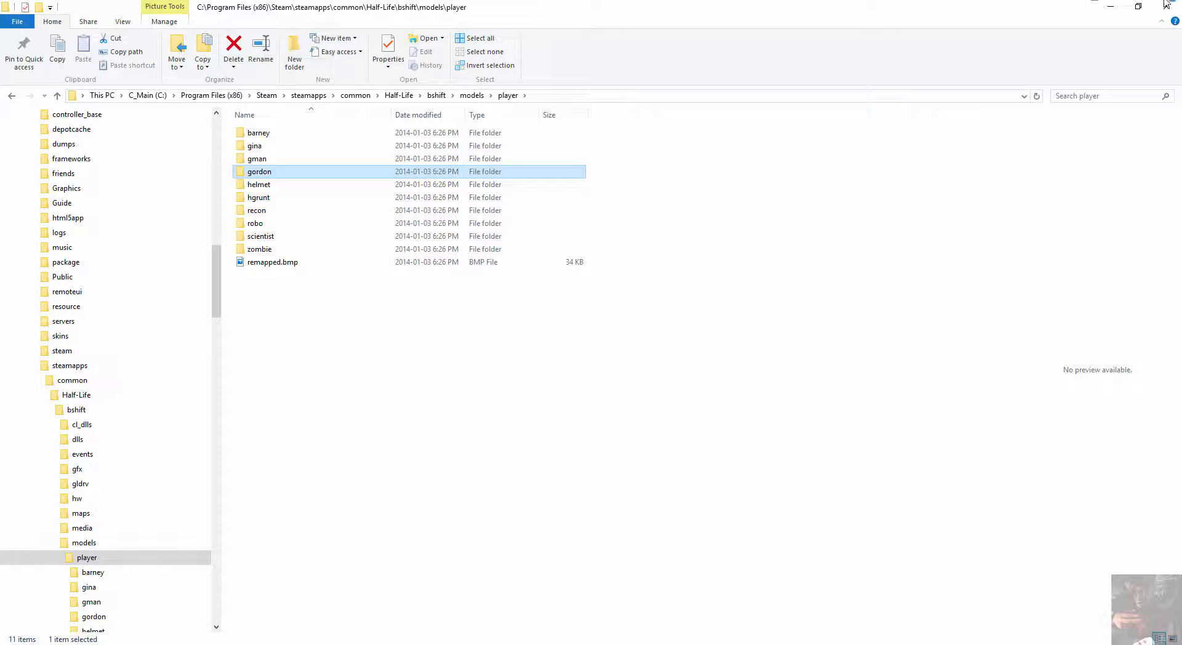
{"action": "key", "text": "Return"}
Arrange the restored File Explorer window beside Crowbar and load gordon.mdl as the MDL file to decompile
{"action": "left_click", "coordinate": [1138, 6]}
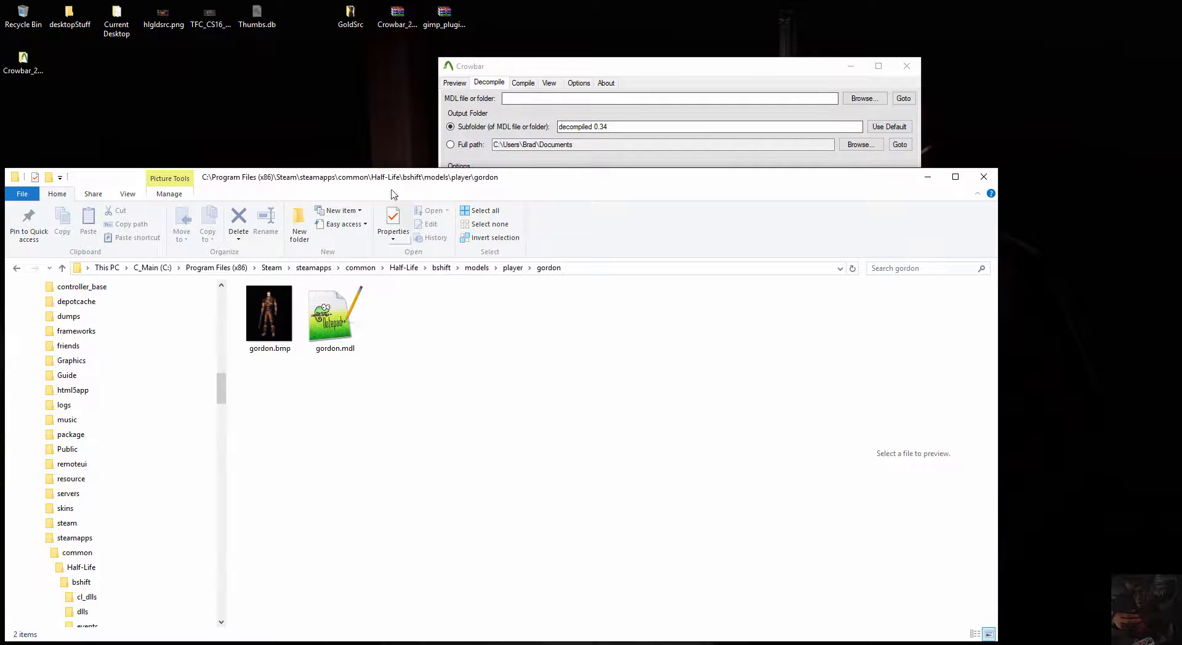
{"action": "left_click_drag", "start_coordinate": [394, 194], "coordinate": [324, 287]}
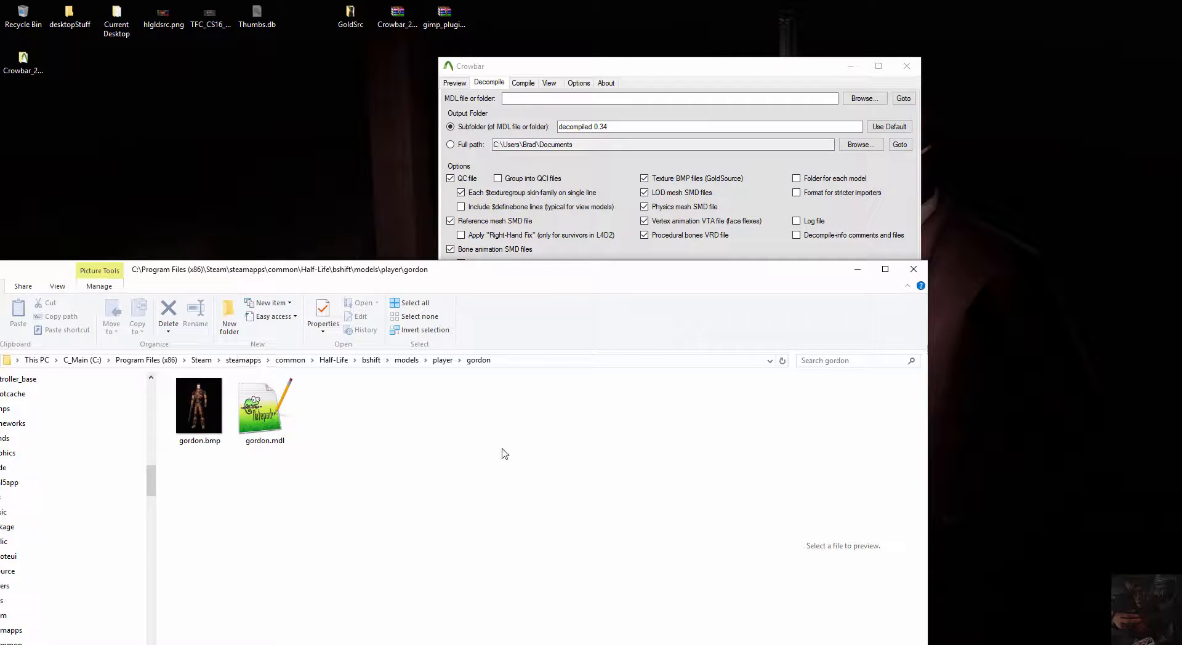
{"action": "left_click", "coordinate": [719, 69]}
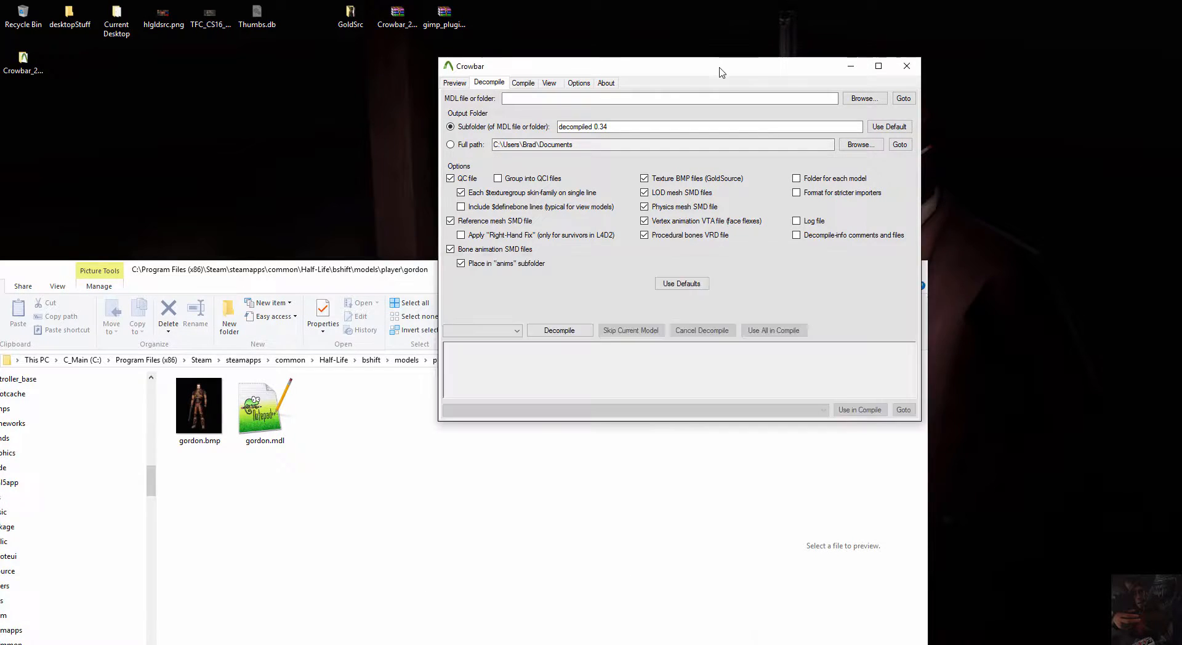
{"action": "left_click_drag", "start_coordinate": [720, 71], "coordinate": [724, 48]}
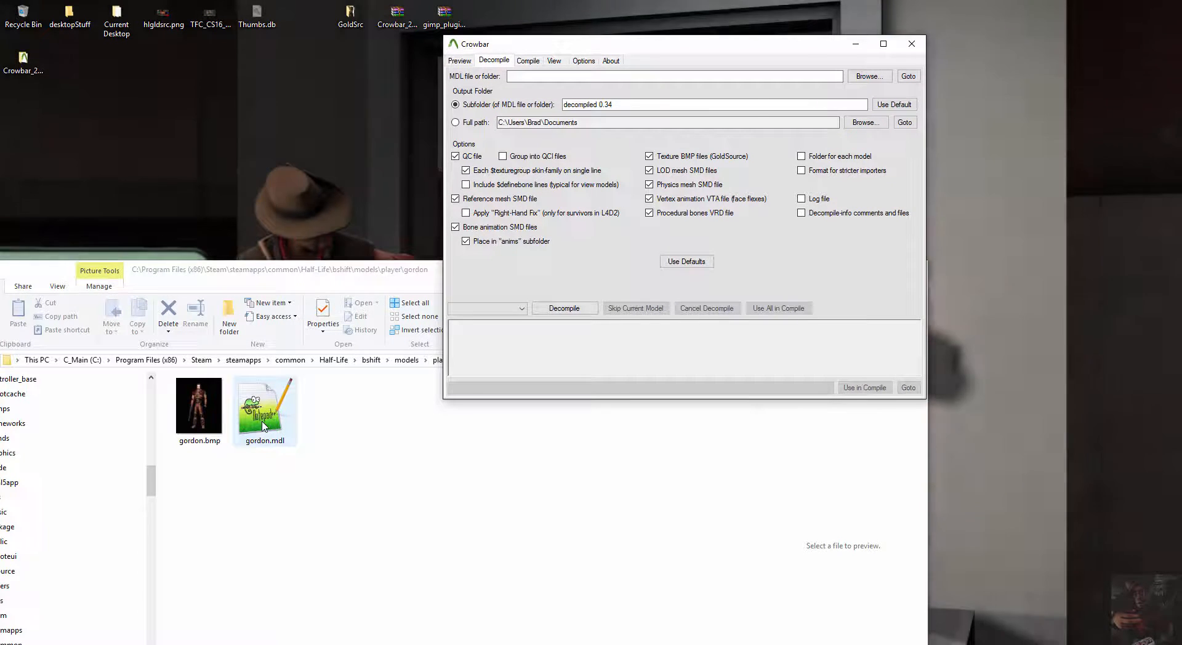
{"action": "left_click", "coordinate": [263, 427]}
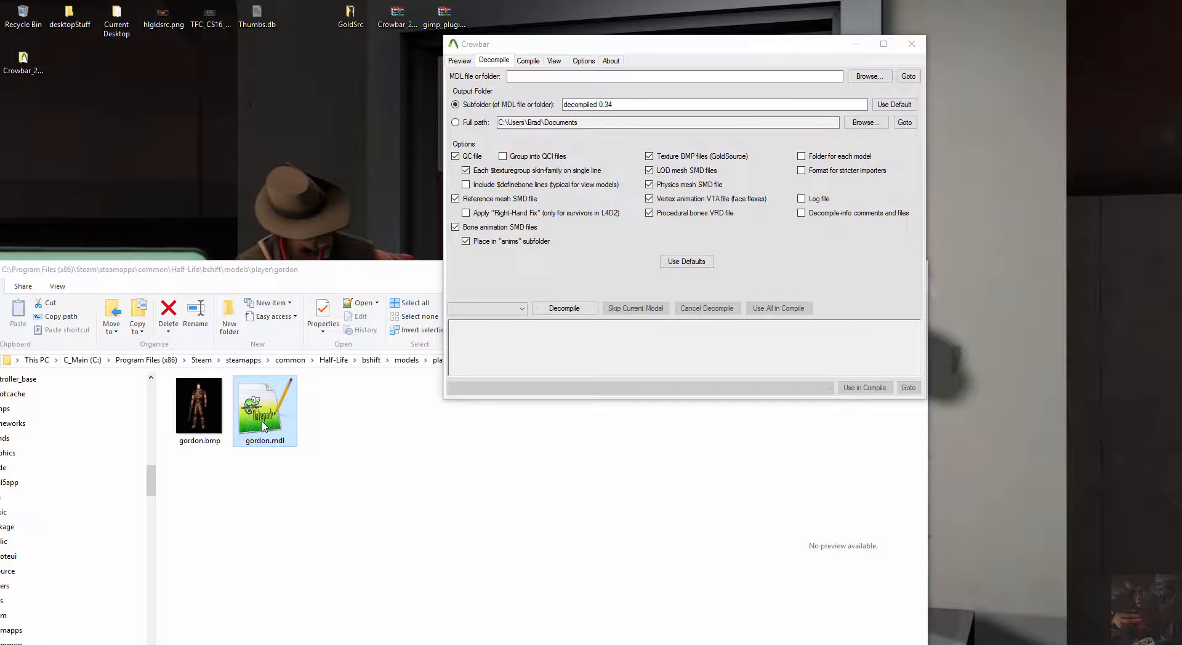
{"action": "left_click_drag", "start_coordinate": [263, 427], "coordinate": [559, 76]}
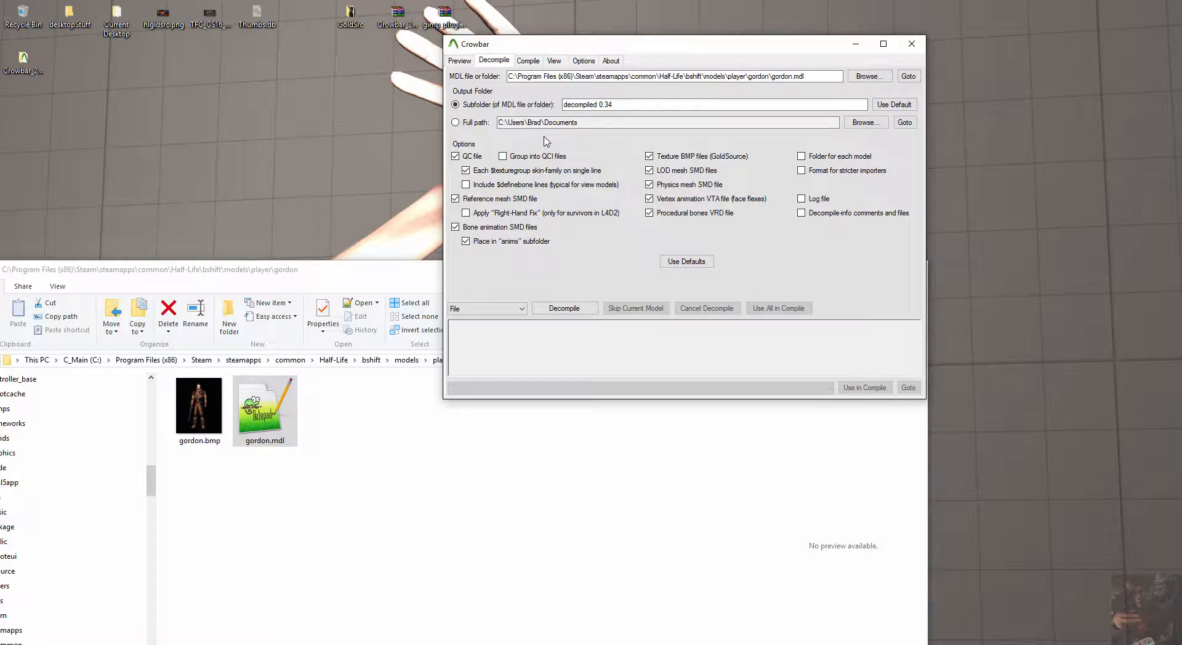
Set the decompile output to a full path, using a new folder named halflife created on the Desktop
{"action": "left_click", "coordinate": [456, 123]}
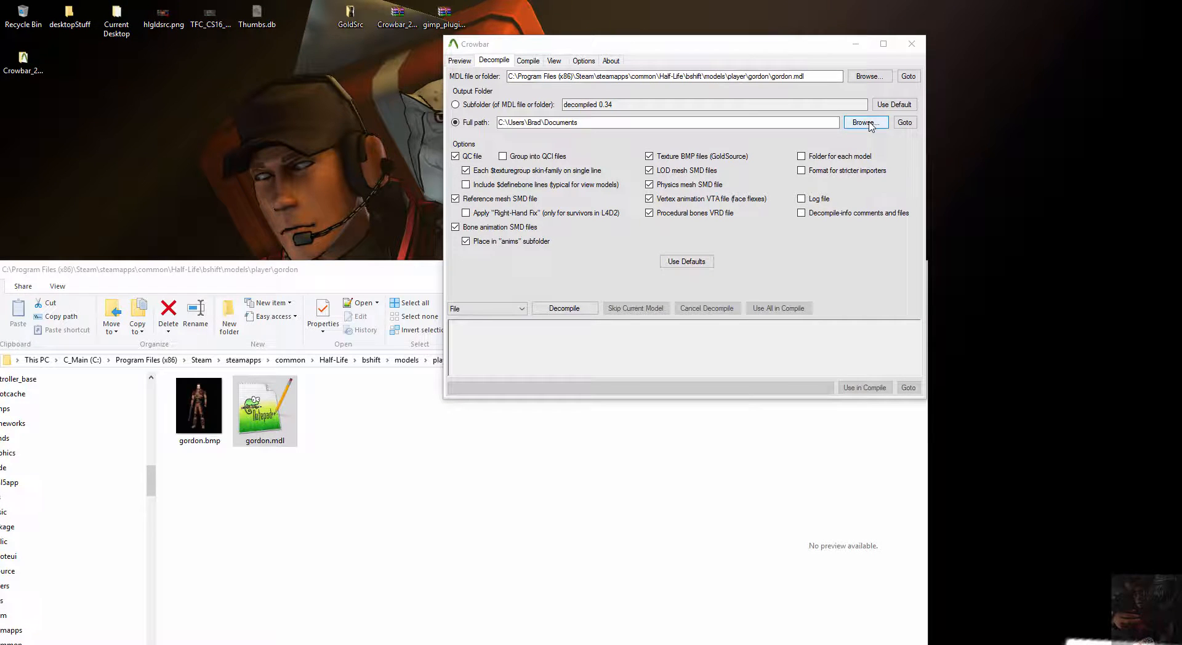
{"action": "left_click", "coordinate": [866, 122]}
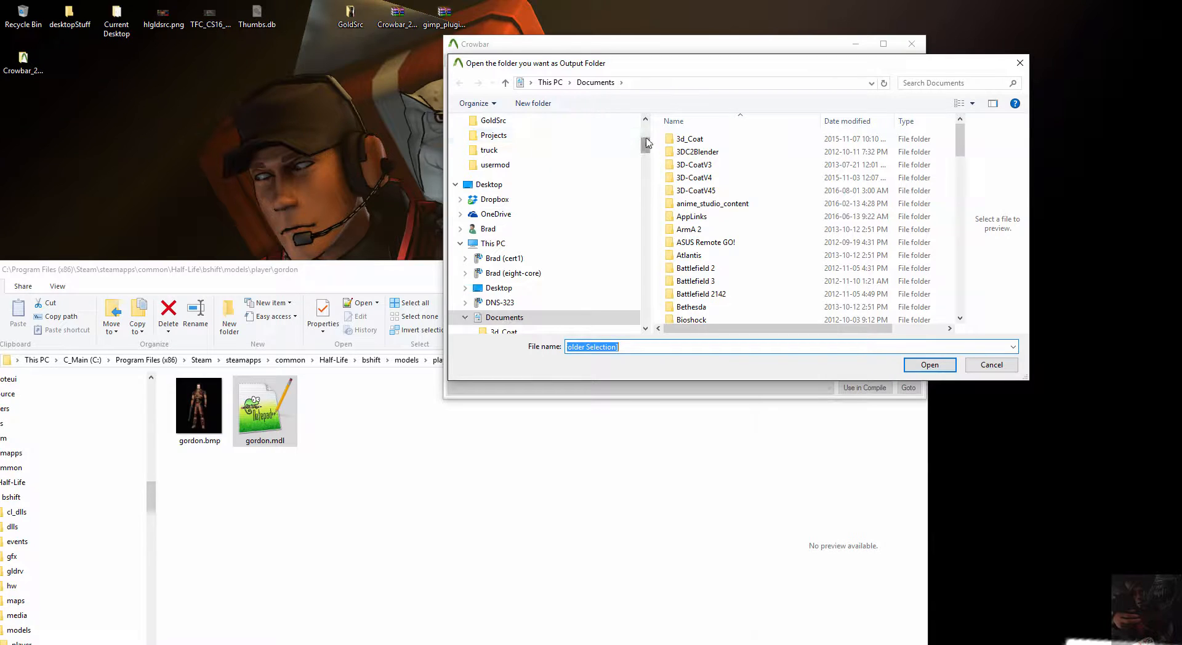
{"action": "scroll", "coordinate": [542, 171], "scroll_direction": "up", "scroll_amount": 4}
{"action": "left_click", "coordinate": [498, 148]}
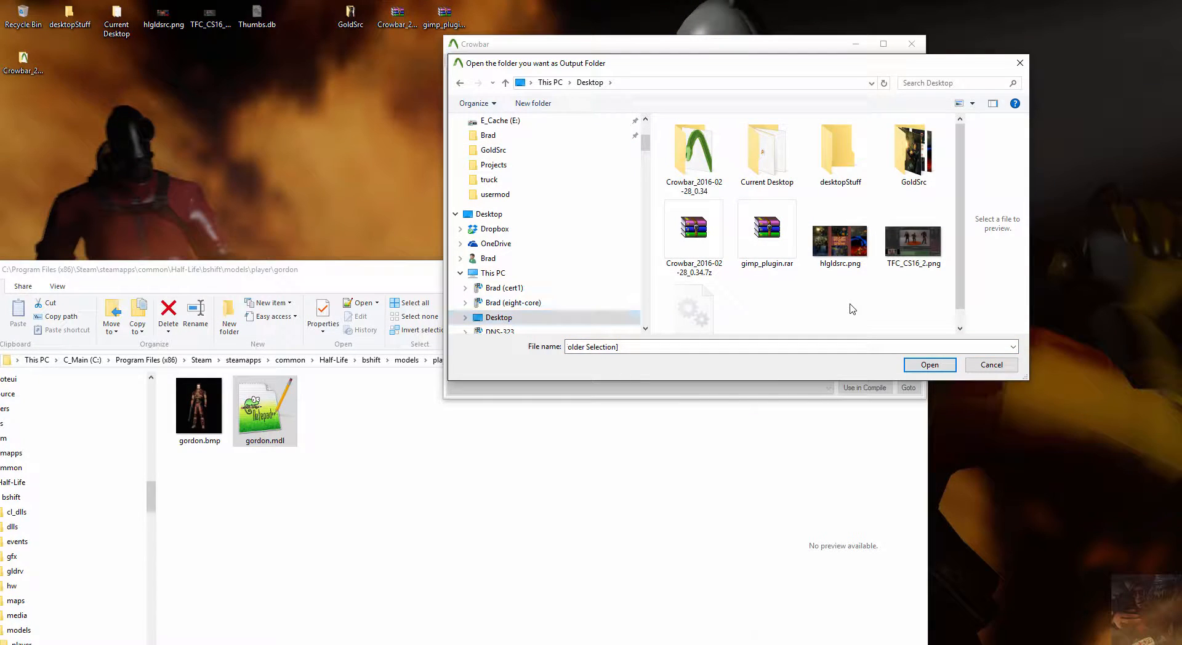
{"action": "right_click", "coordinate": [850, 305]}
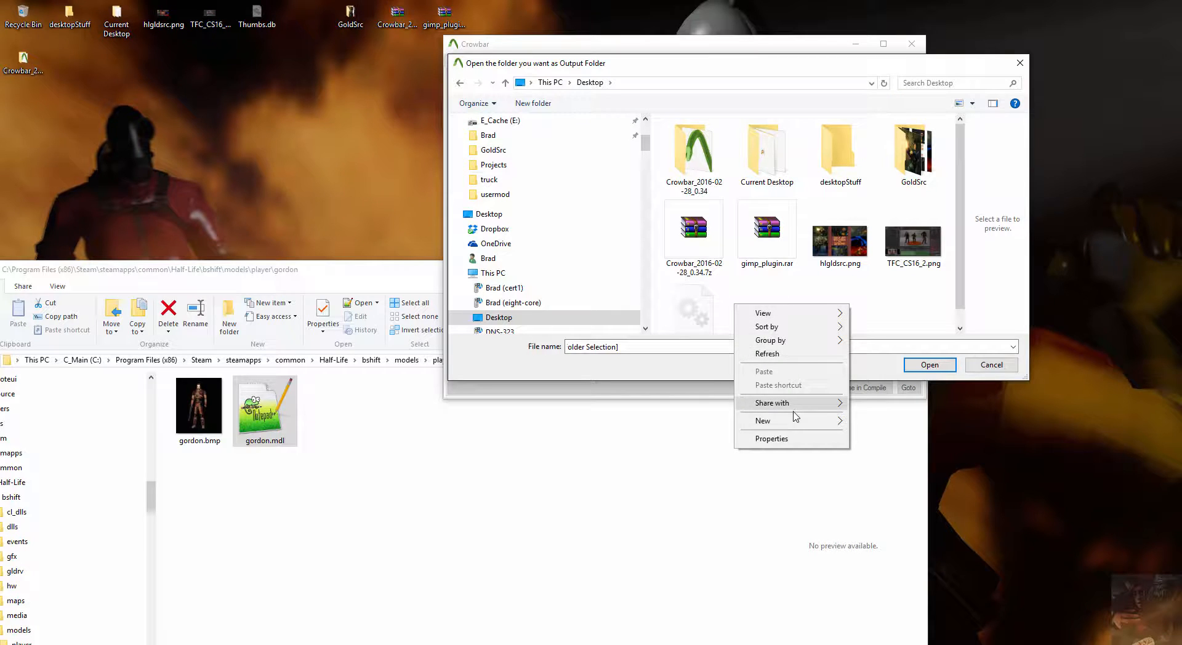
{"action": "mouse_move", "coordinate": [793, 422]}
{"action": "left_click", "coordinate": [677, 422]}
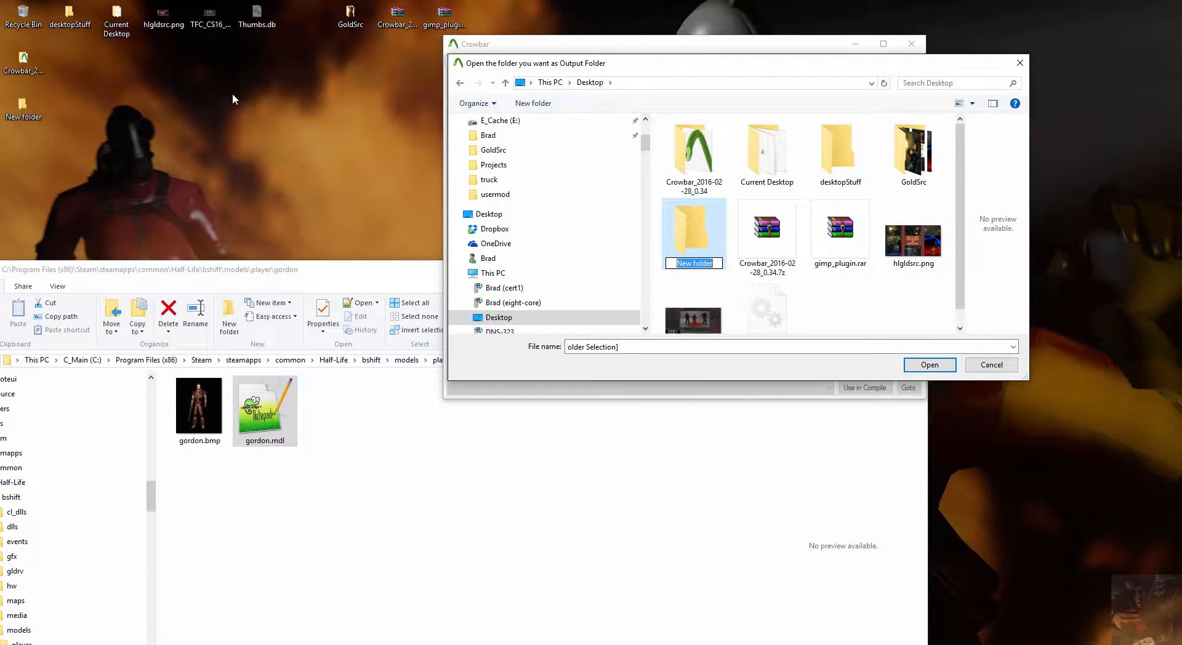
{"action": "type", "text": "halfli"}
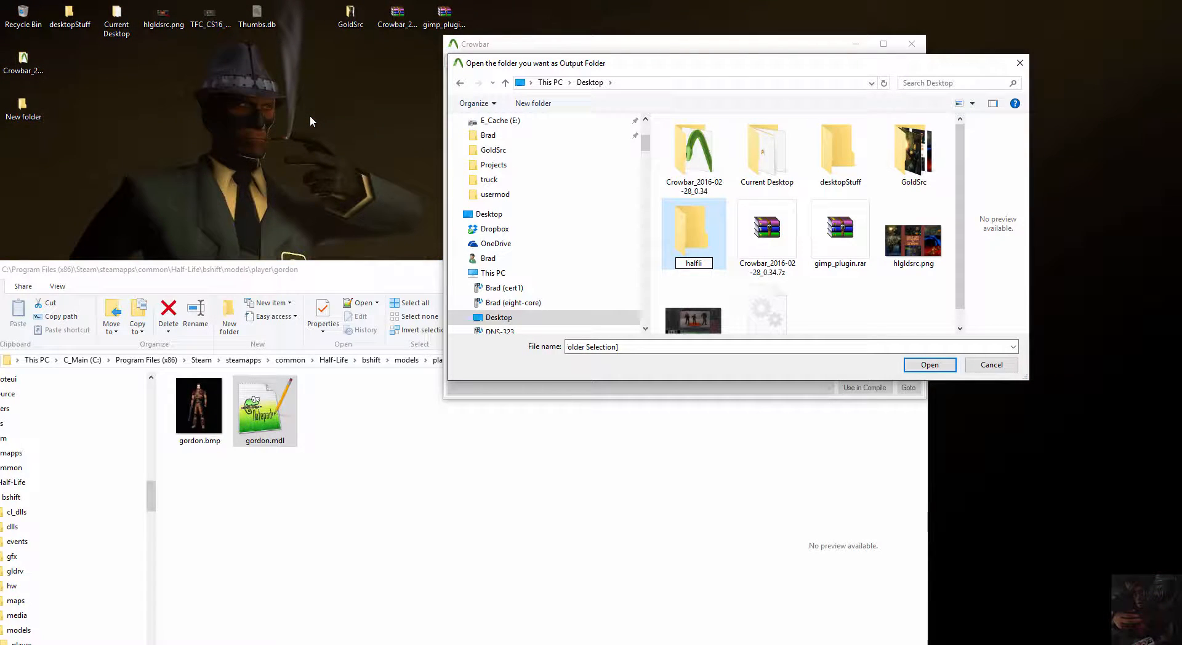
{"action": "type", "text": "fe"}
{"action": "double_click", "coordinate": [697, 243]}
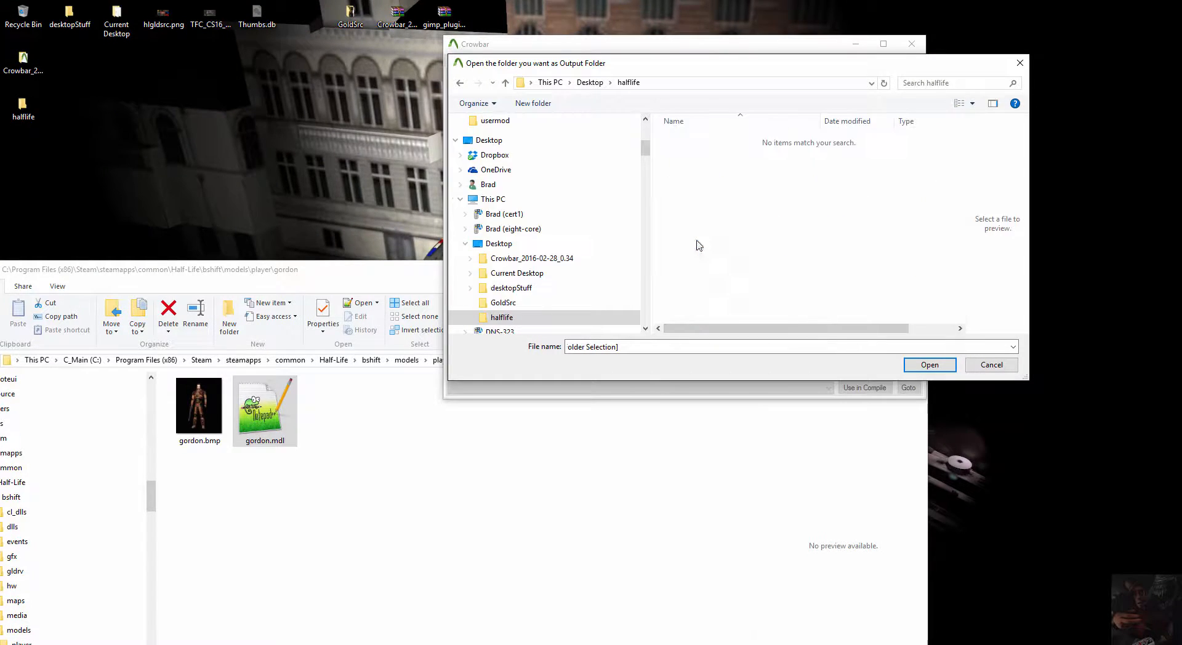
{"action": "left_click", "coordinate": [930, 364]}
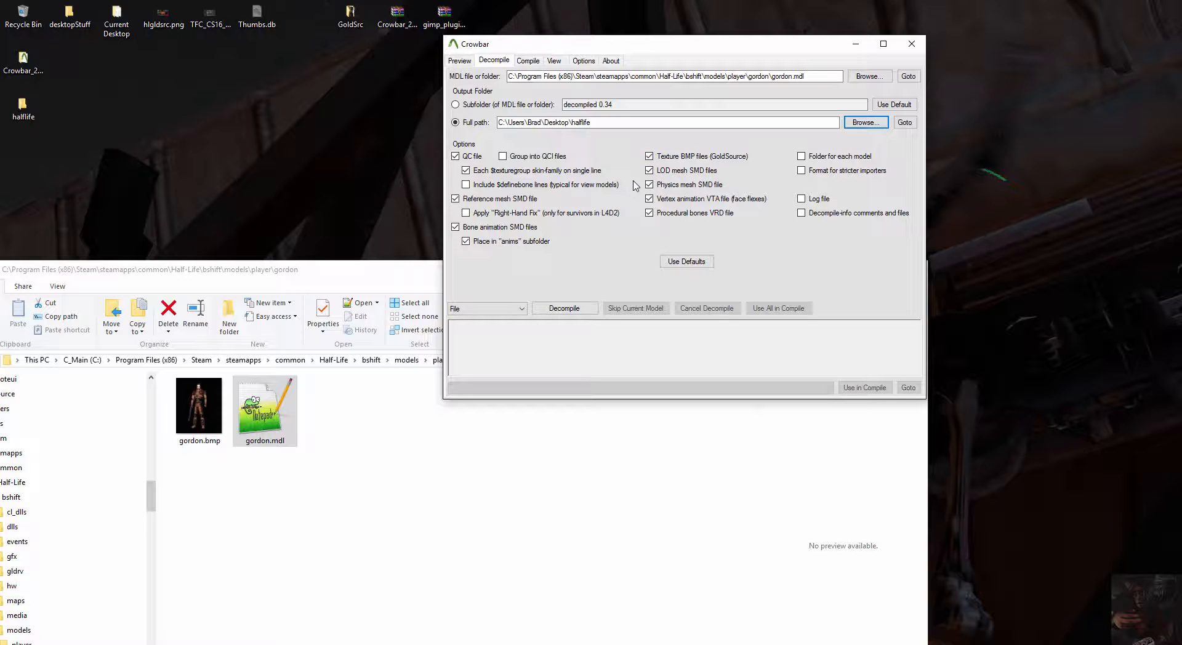
Turn off LOD mesh SMD files and Physics mesh SMD file, enlarge the Crowbar window, and decompile gordon.mdl
{"action": "left_click", "coordinate": [649, 171]}
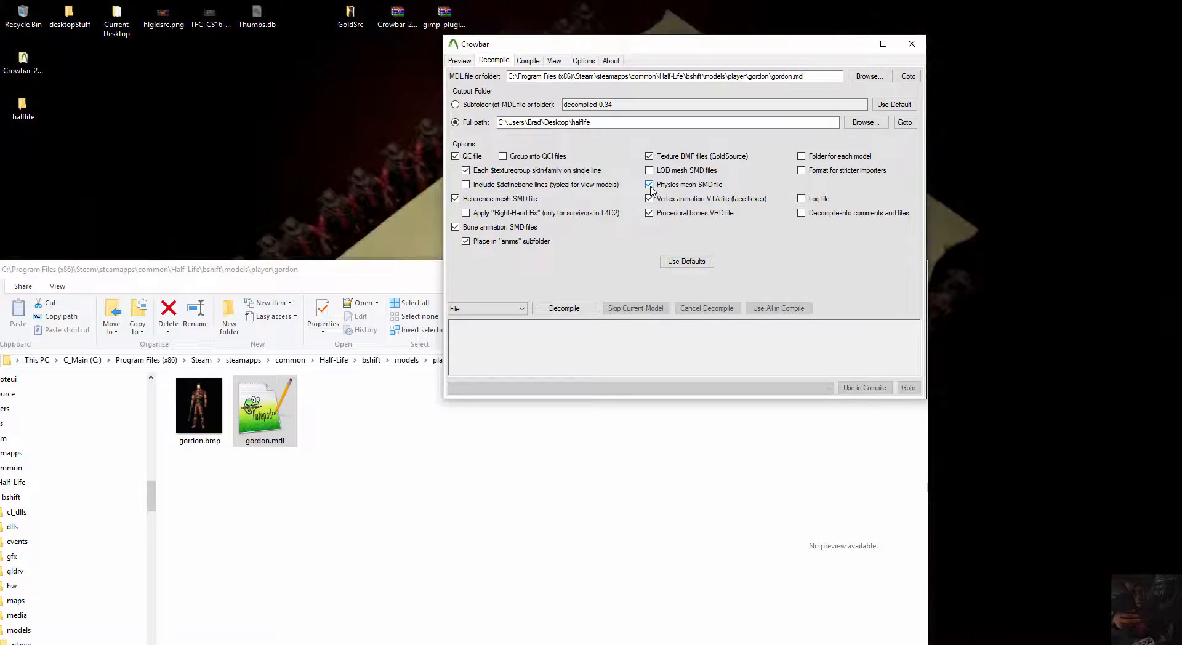
{"action": "left_click", "coordinate": [649, 184]}
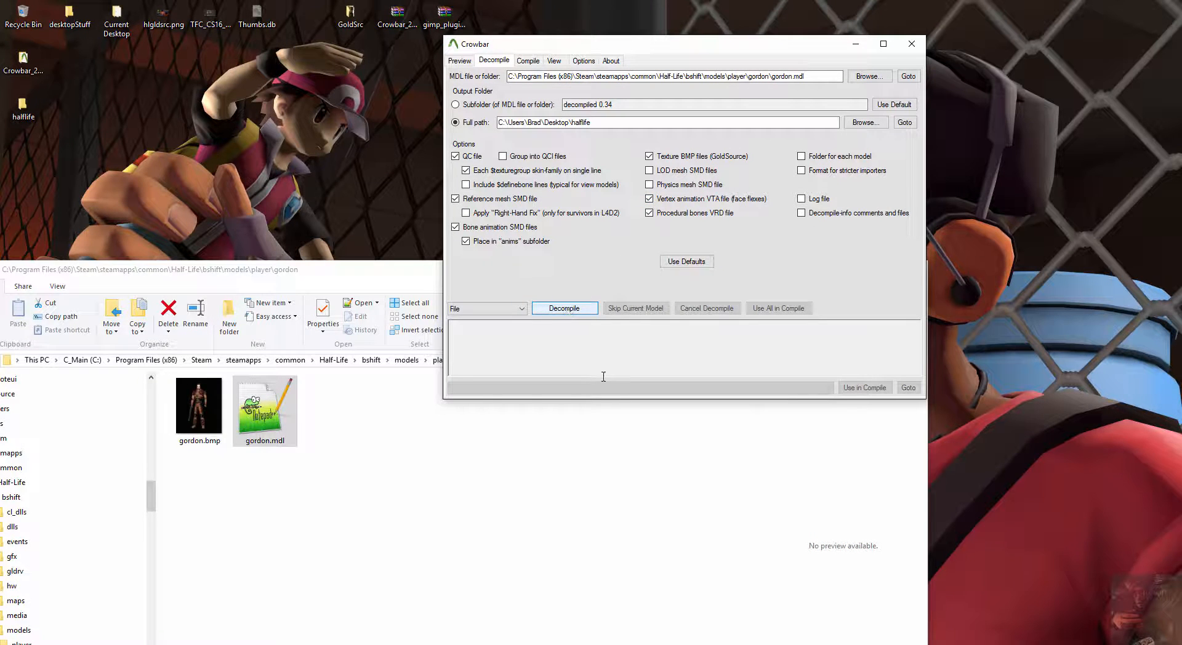
{"action": "left_click_drag", "start_coordinate": [624, 398], "coordinate": [629, 573]}
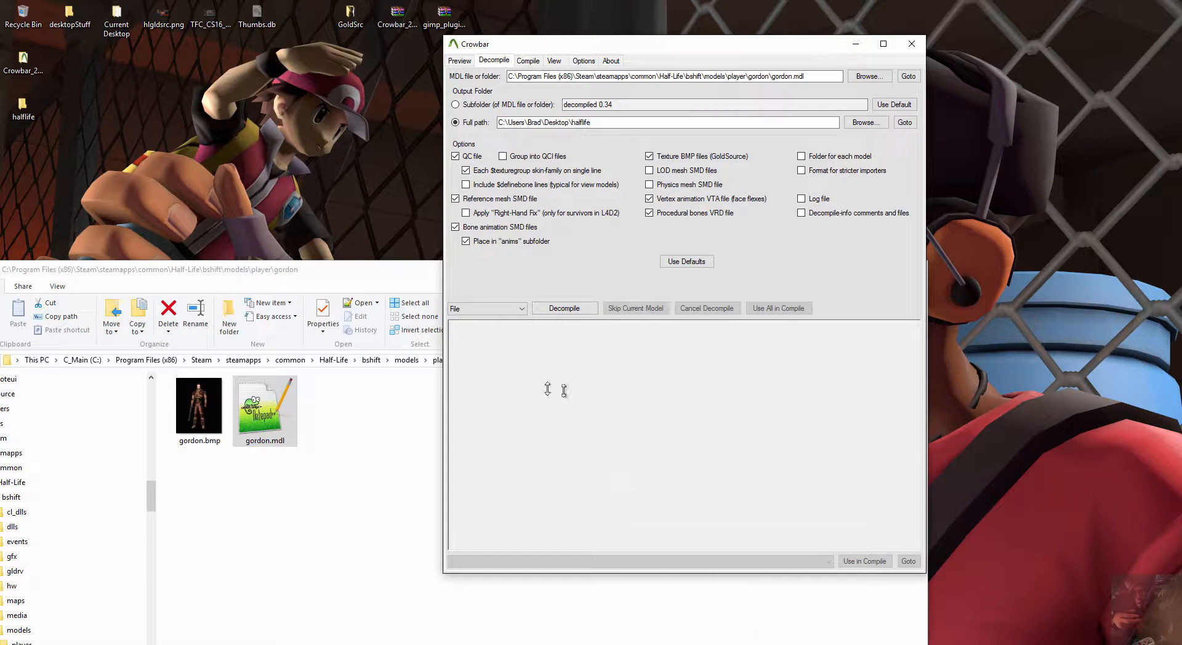
{"action": "left_click", "coordinate": [571, 311]}
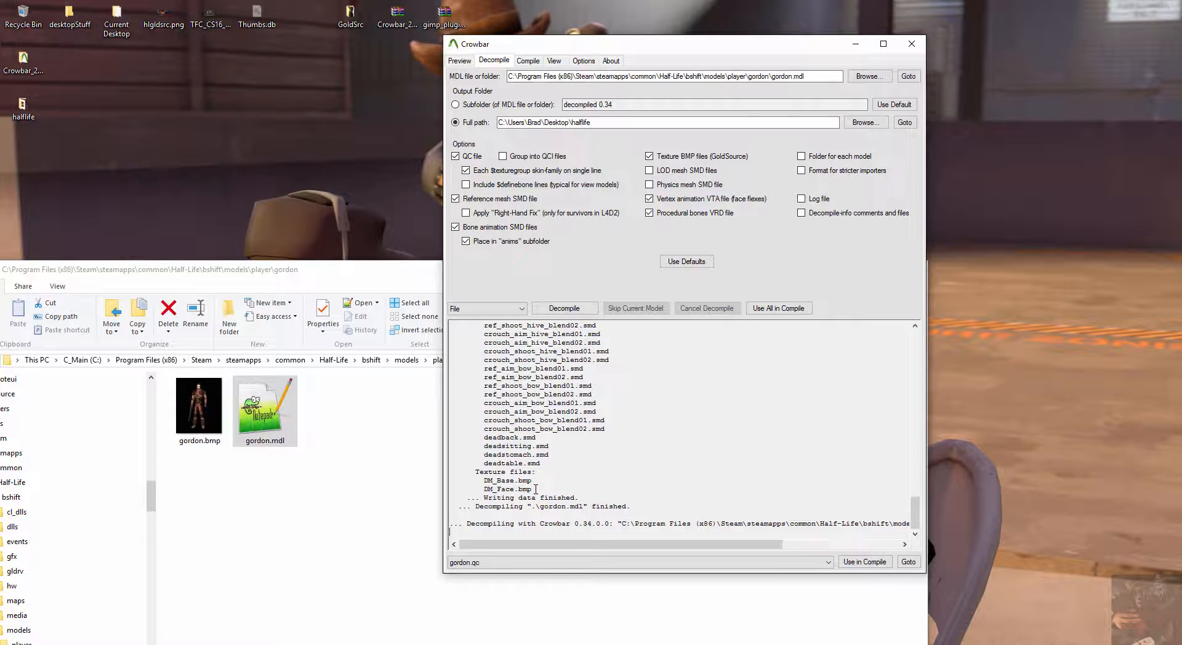
Check the decompiled files in the desktop halflife folder, minimize it, and enable Folder for each model in Crowbar
{"action": "left_click", "coordinate": [24, 111]}
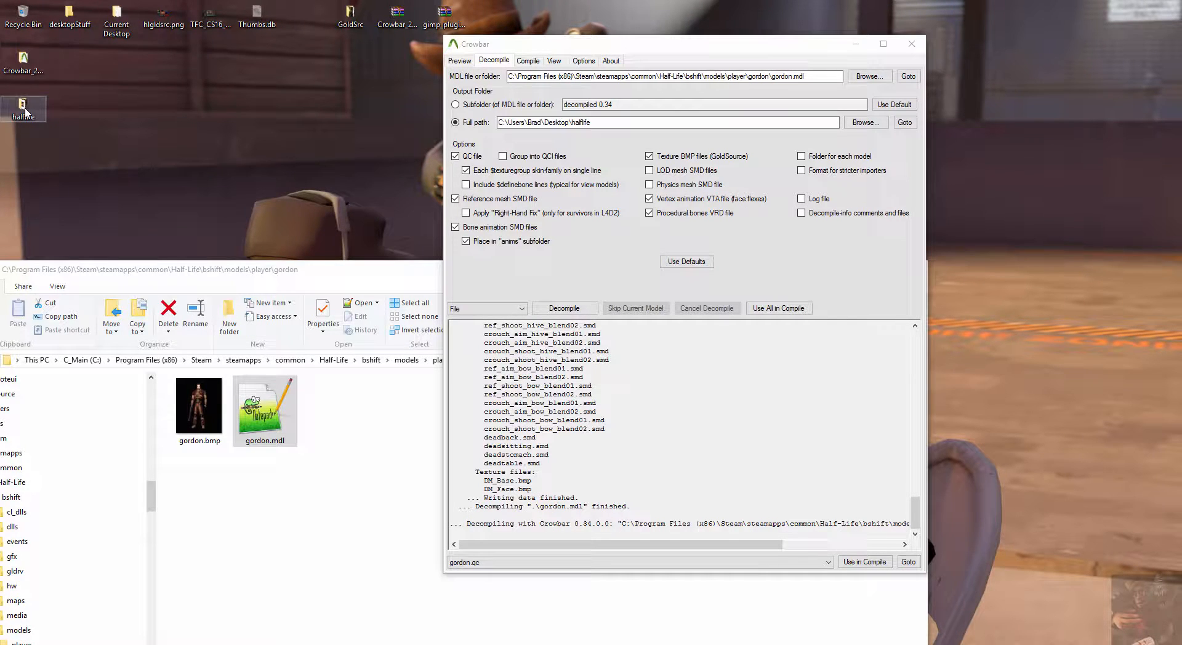
{"action": "double_click", "coordinate": [25, 111]}
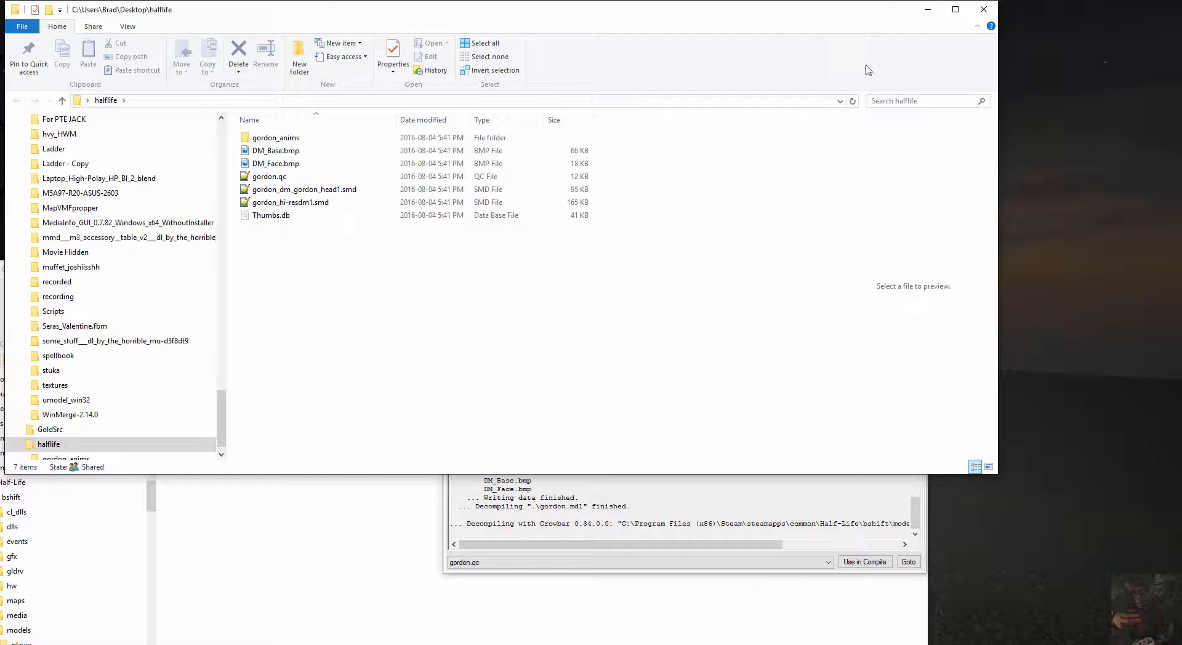
{"action": "left_click", "coordinate": [927, 9]}
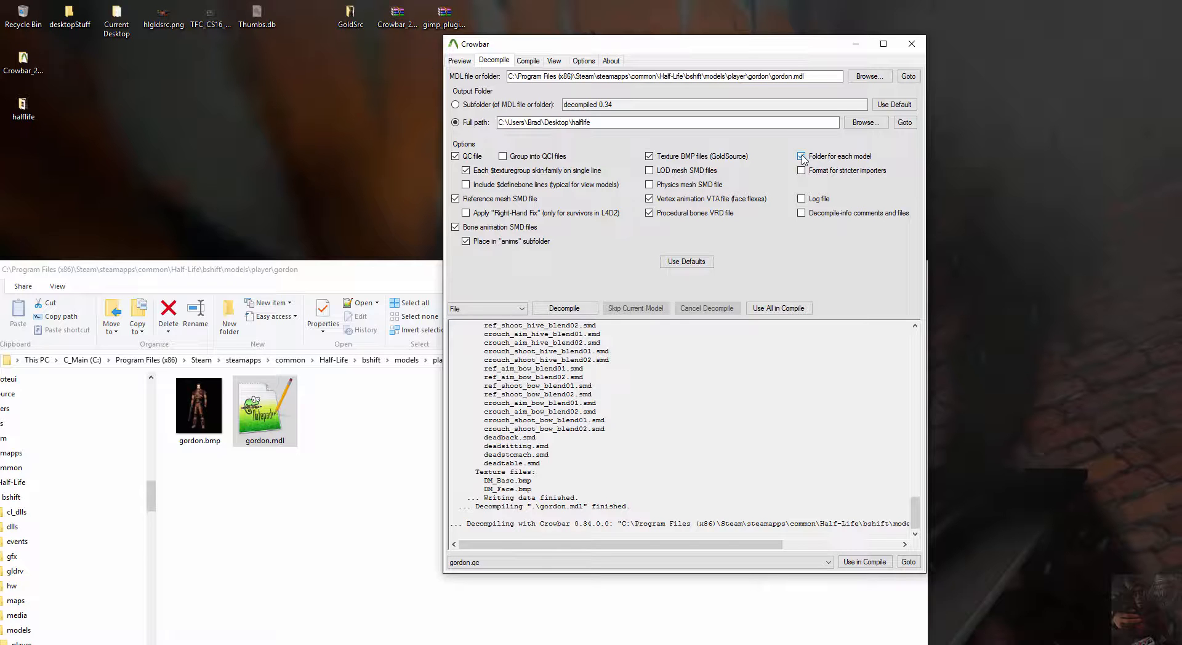
Delete everything in the desktop halflife folder, including Thumbs.db, and minimize the folder window
{"action": "double_click", "coordinate": [25, 107]}
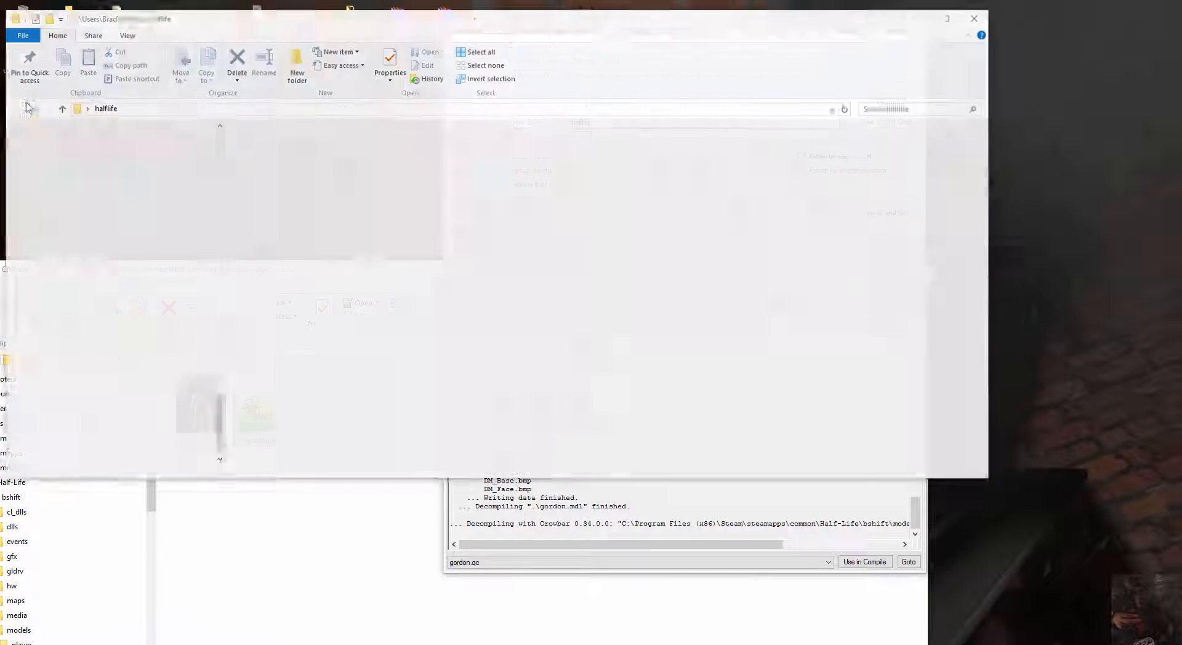
{"action": "left_click_drag", "start_coordinate": [326, 290], "coordinate": [283, 117]}
{"action": "key", "text": "Delete"}
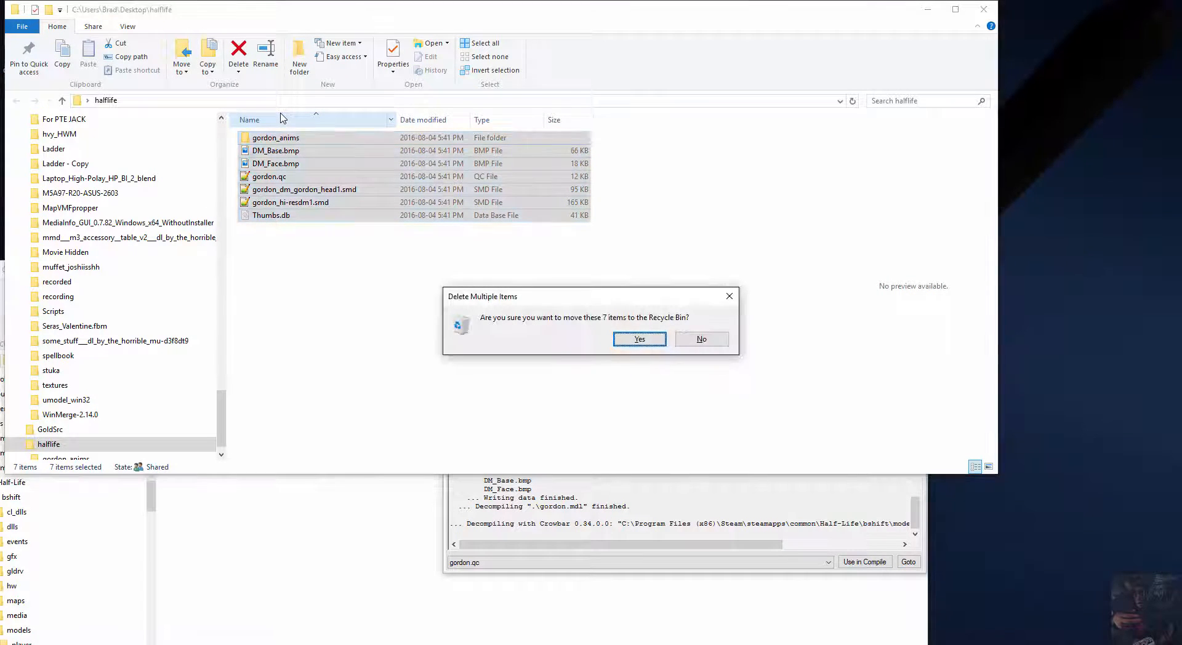
{"action": "left_click", "coordinate": [641, 342]}
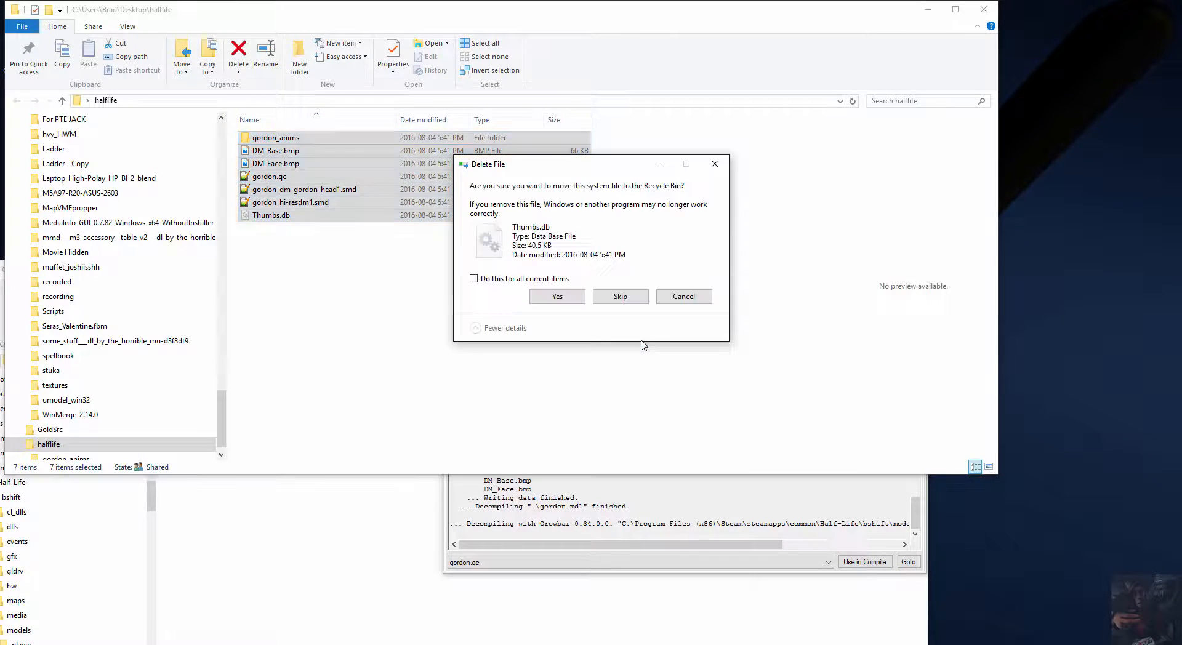
{"action": "left_click", "coordinate": [571, 301]}
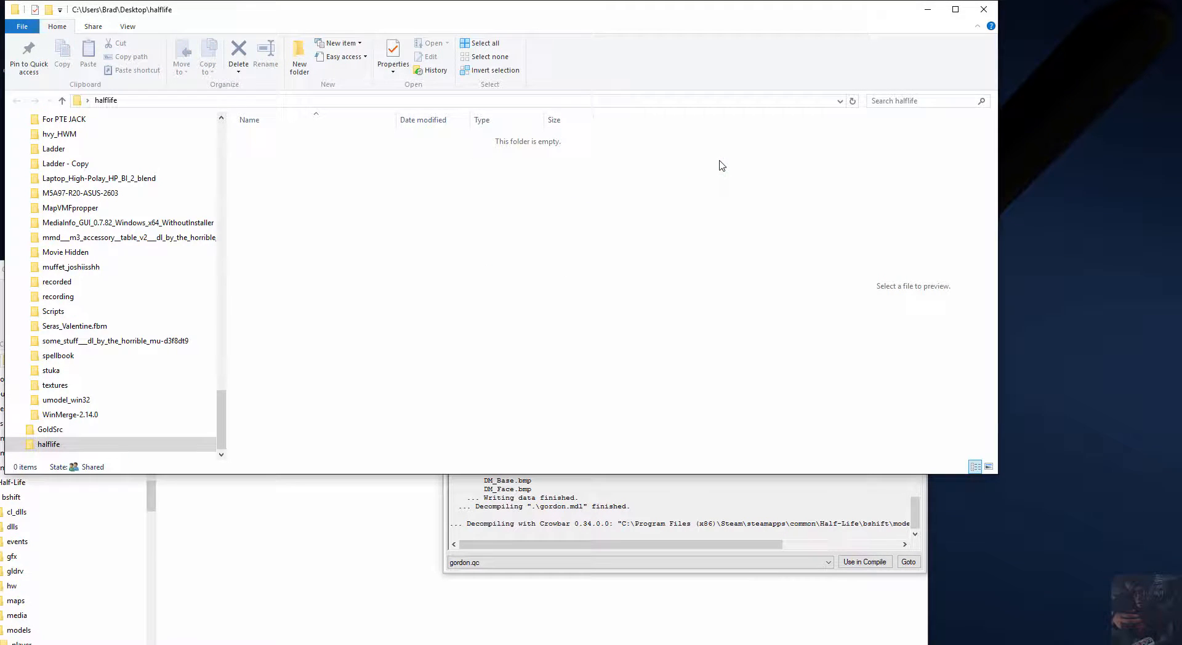
{"action": "left_click", "coordinate": [927, 9]}
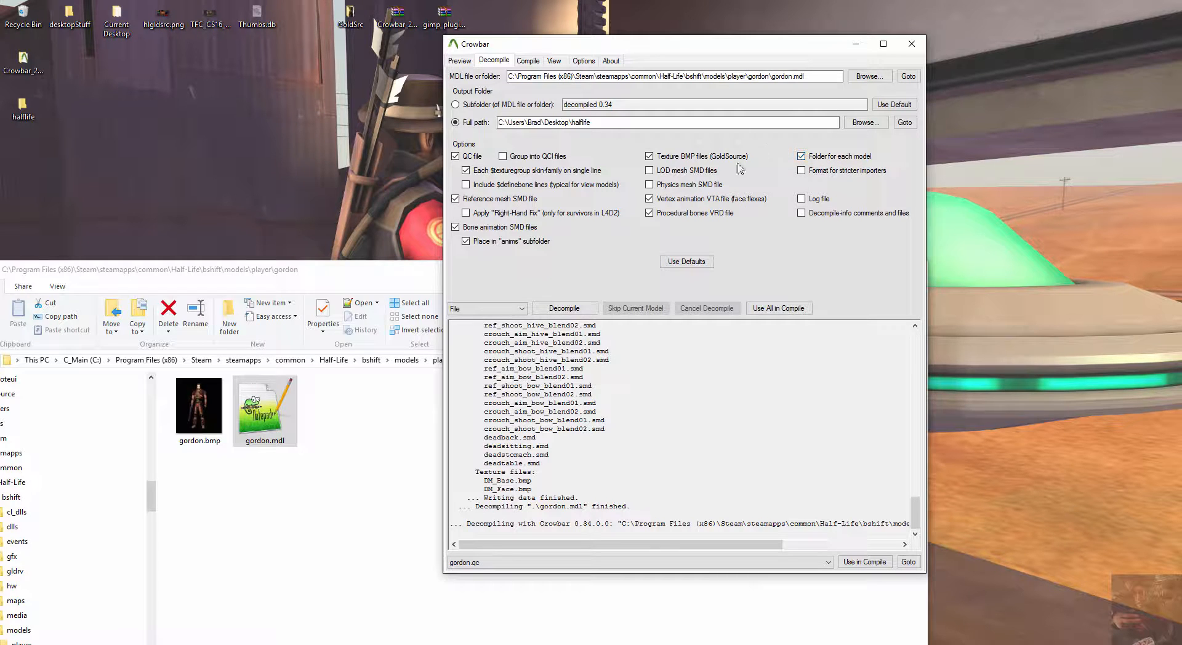
Decompile gordon.mdl again and inspect the gordon subfolder inside halflife, returning to the halflife folder
{"action": "left_click", "coordinate": [564, 308]}
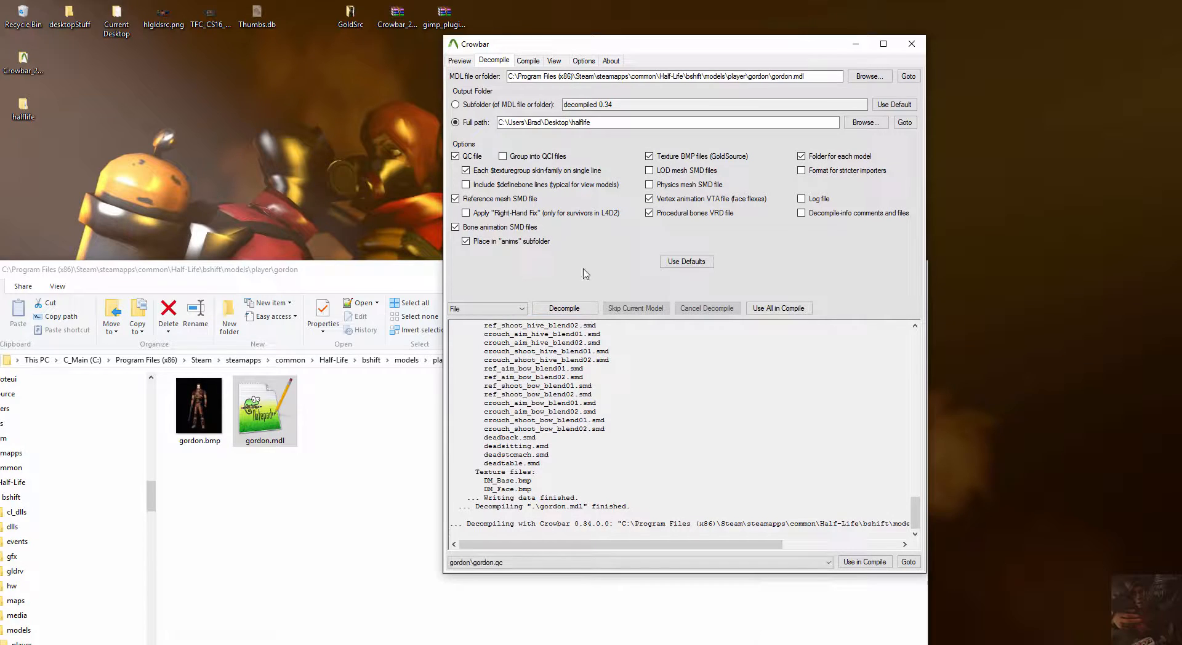
{"action": "double_click", "coordinate": [23, 107]}
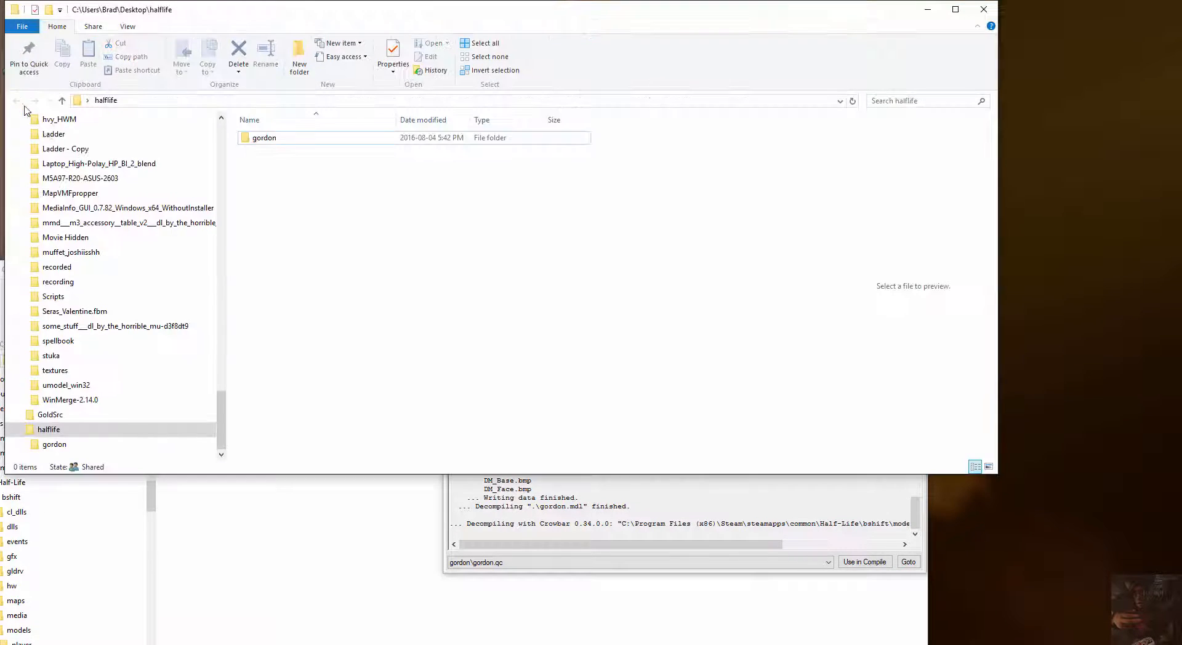
{"action": "left_click", "coordinate": [262, 139]}
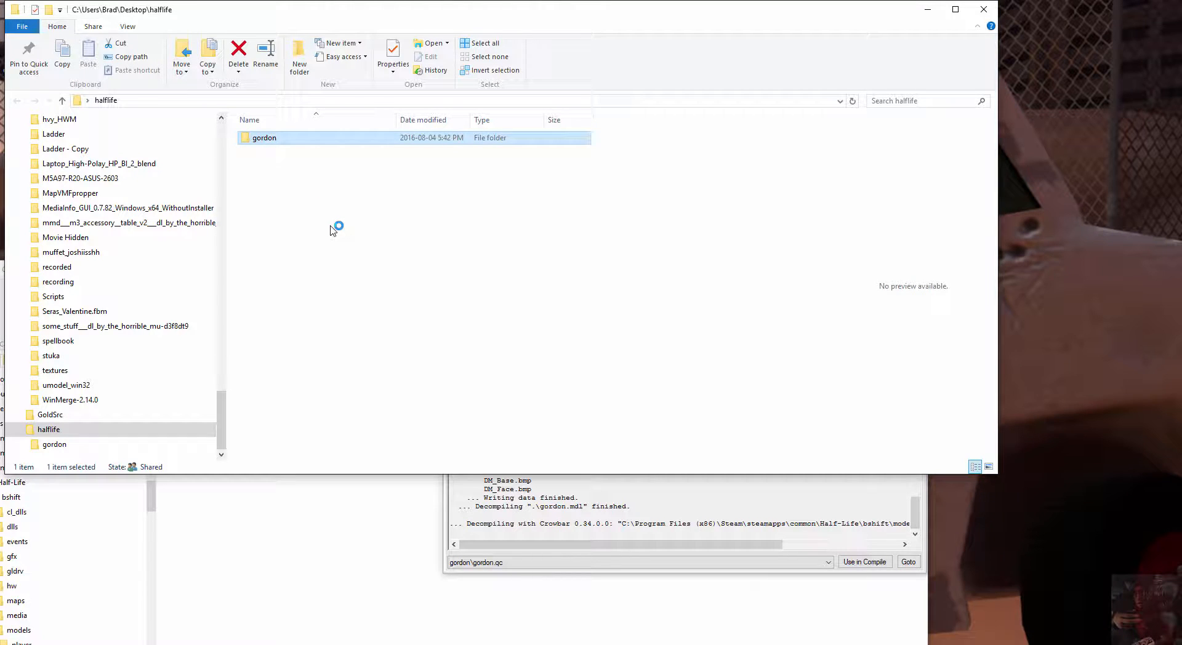
{"action": "key", "text": "Return"}
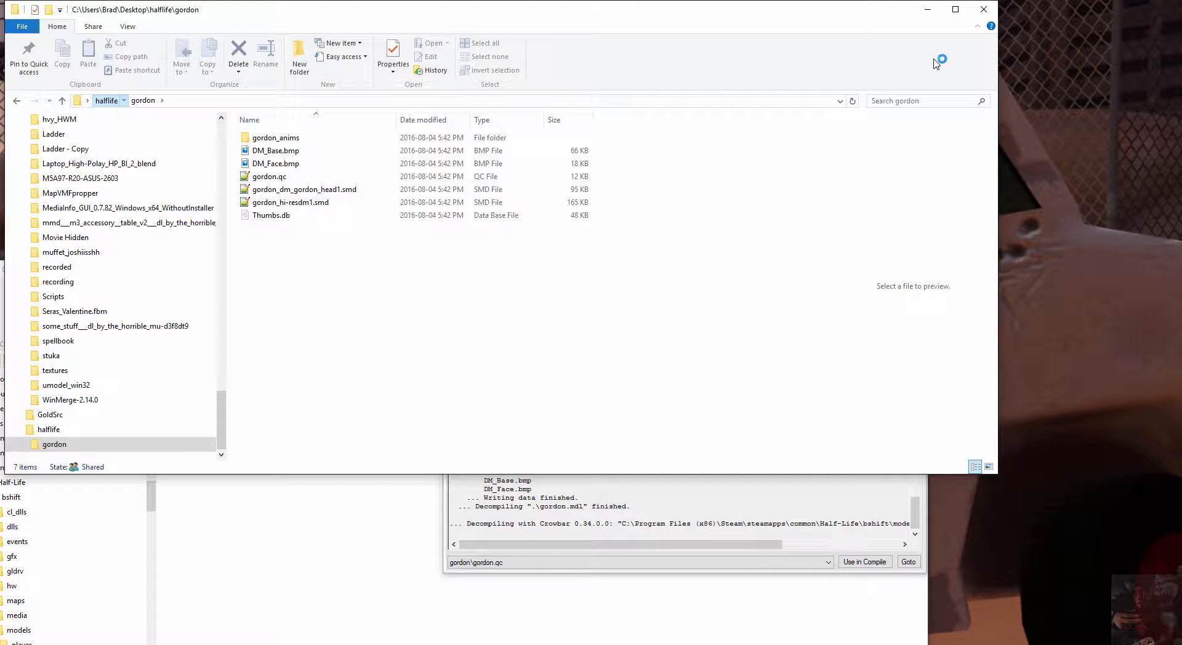
{"action": "key", "text": "BackSpace"}
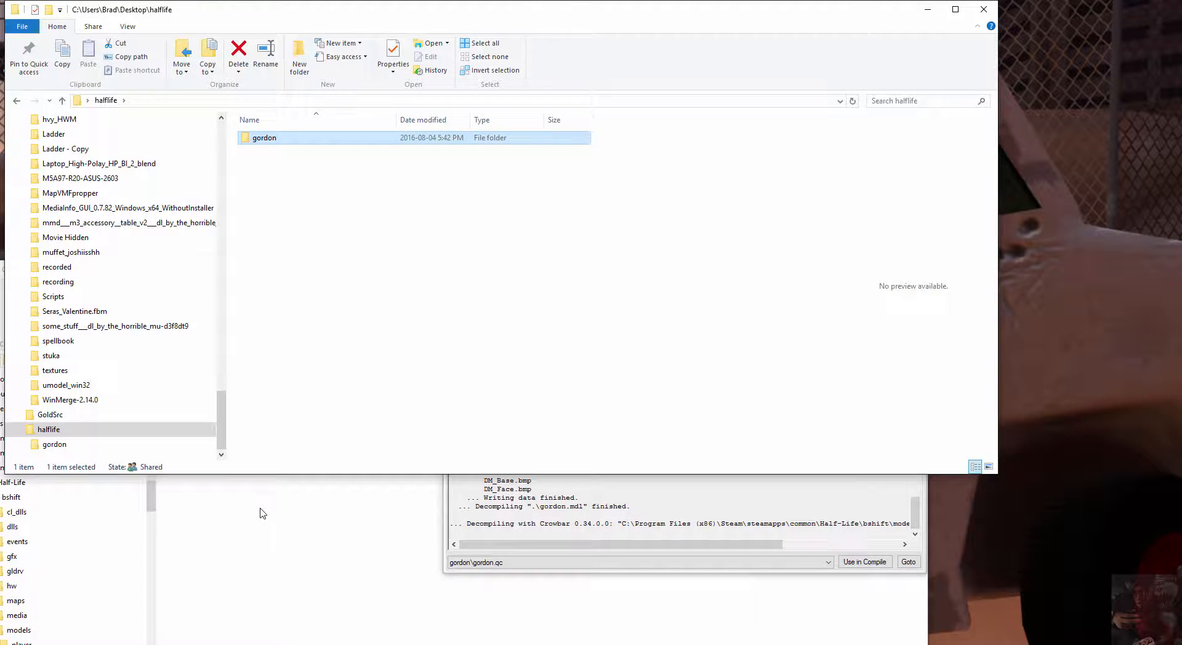
Load headcrab.mdl from the bshift models folder as the model to decompile in Crowbar, minimizing both folder windows
{"action": "left_click", "coordinate": [275, 515]}
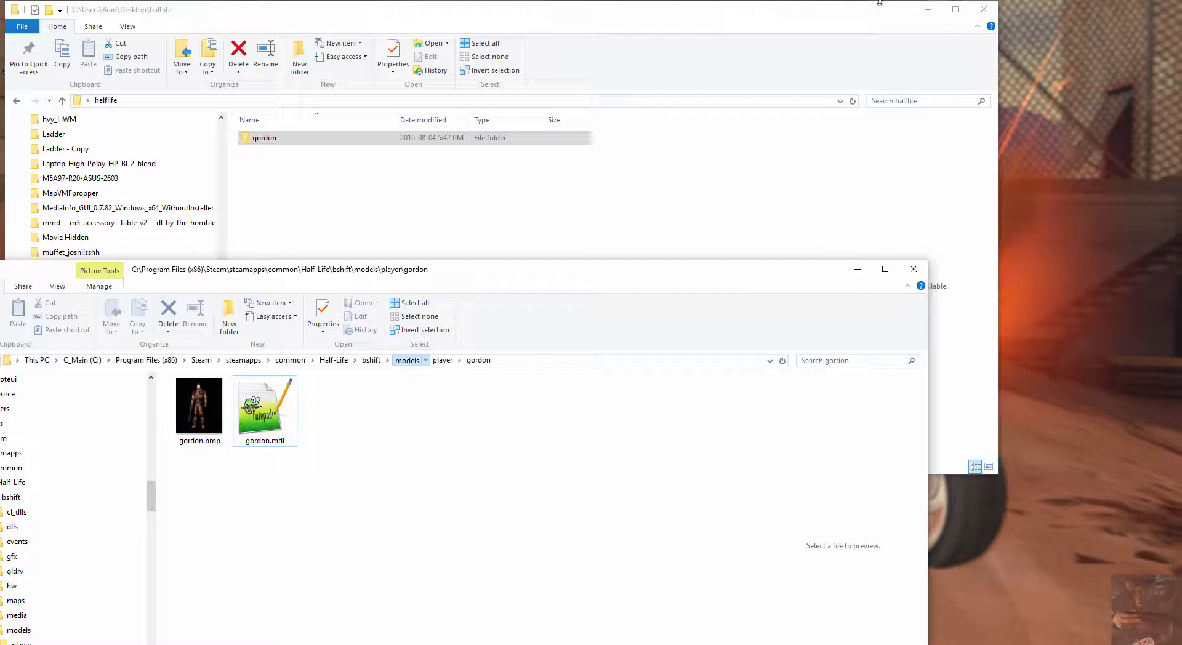
{"action": "left_click", "coordinate": [931, 10]}
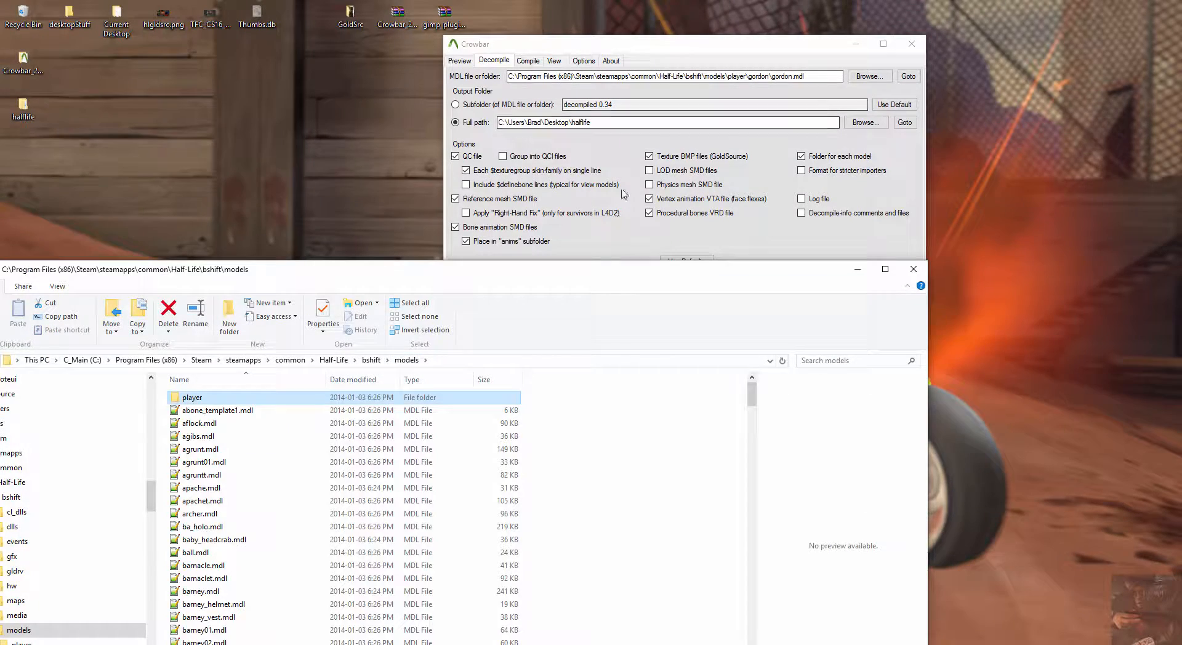
{"action": "scroll", "coordinate": [205, 465], "scroll_direction": "down", "scroll_amount": 8}
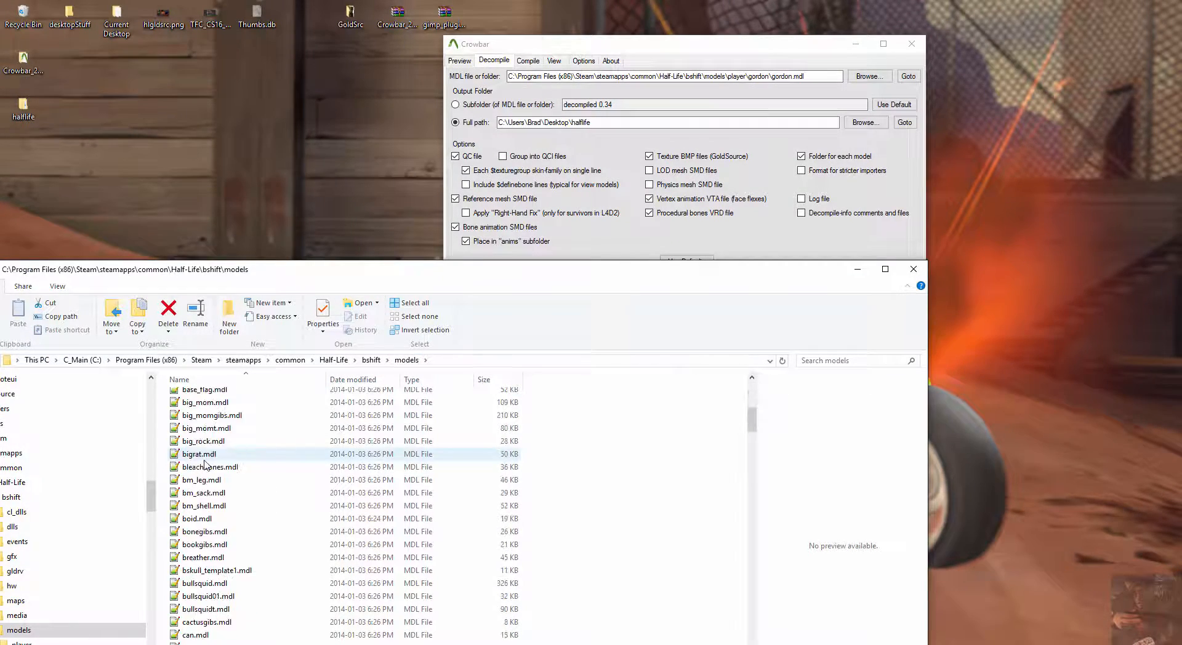
{"action": "scroll", "coordinate": [205, 465], "scroll_direction": "down", "scroll_amount": 20}
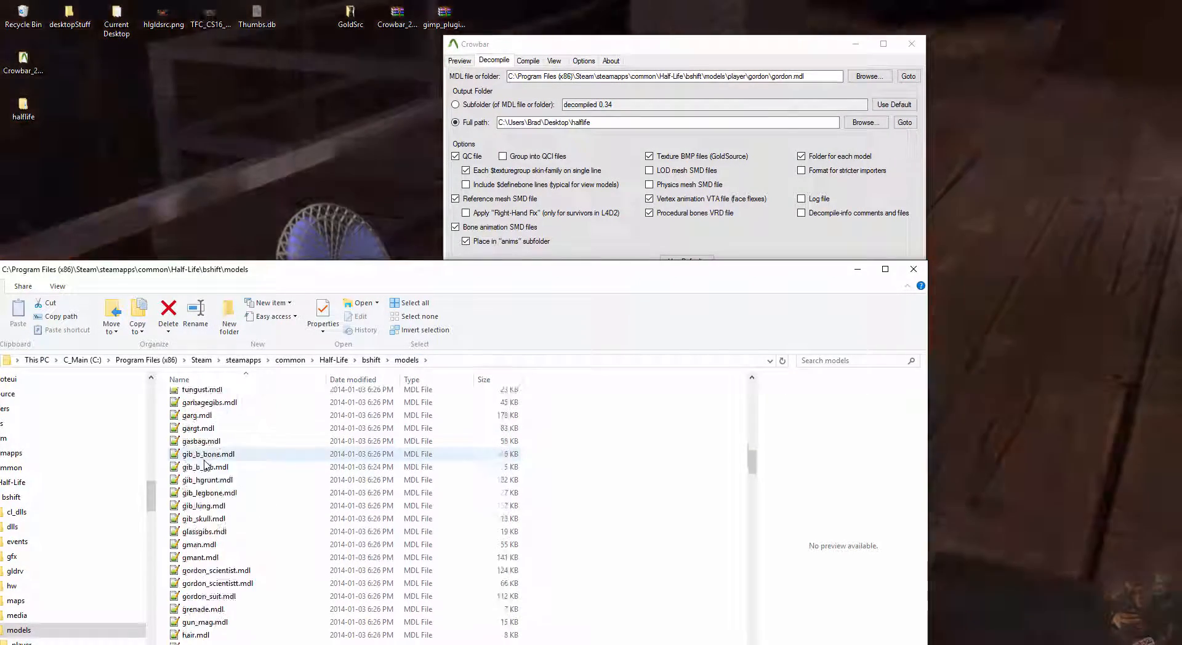
{"action": "scroll", "coordinate": [205, 465], "scroll_direction": "down", "scroll_amount": 5}
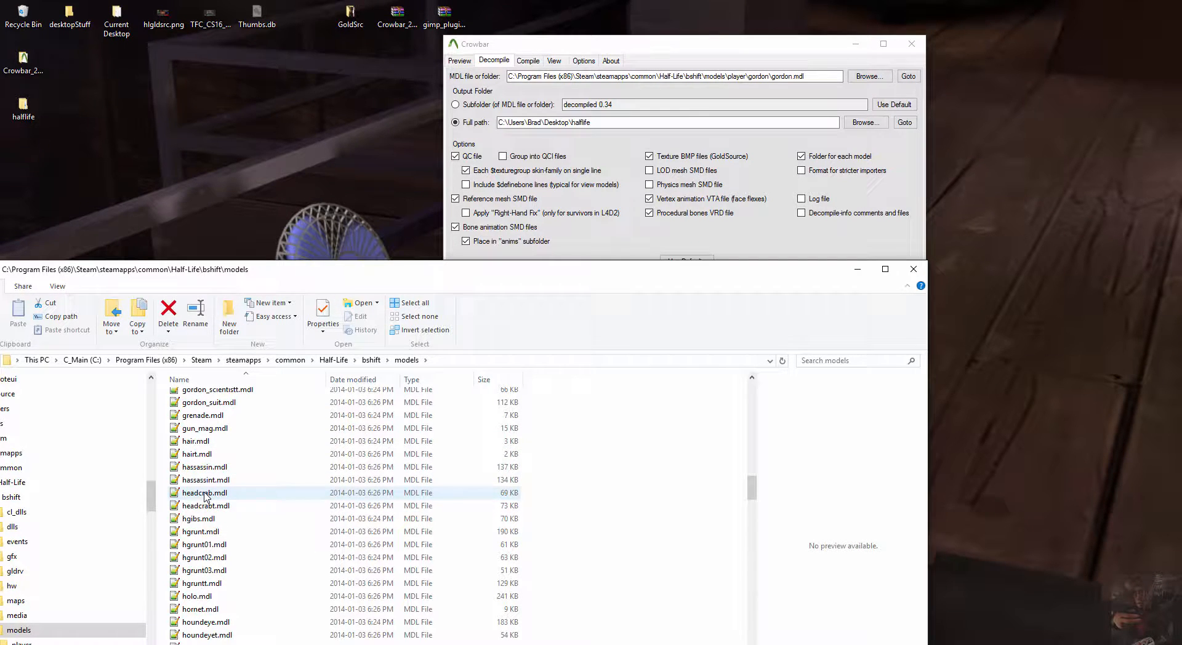
{"action": "left_click_drag", "start_coordinate": [205, 496], "coordinate": [694, 77]}
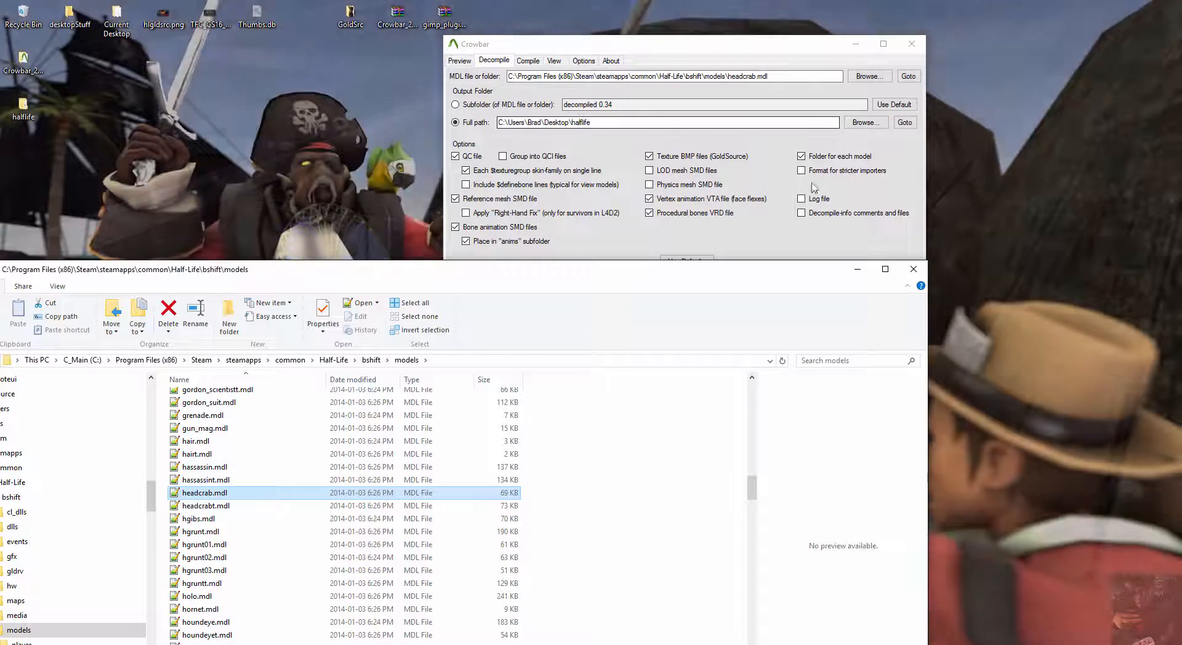
{"action": "left_click", "coordinate": [859, 274]}
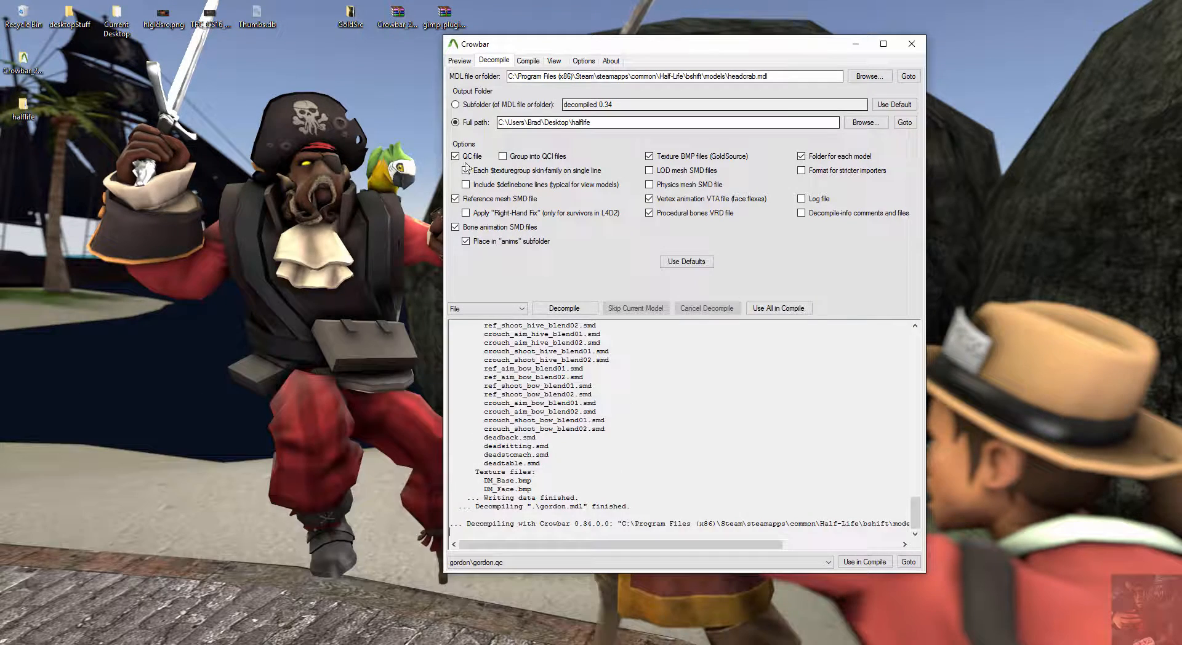
Decompile headcrab.mdl, check its output in the desktop halflife folder, and minimize that folder window
{"action": "left_click", "coordinate": [549, 309]}
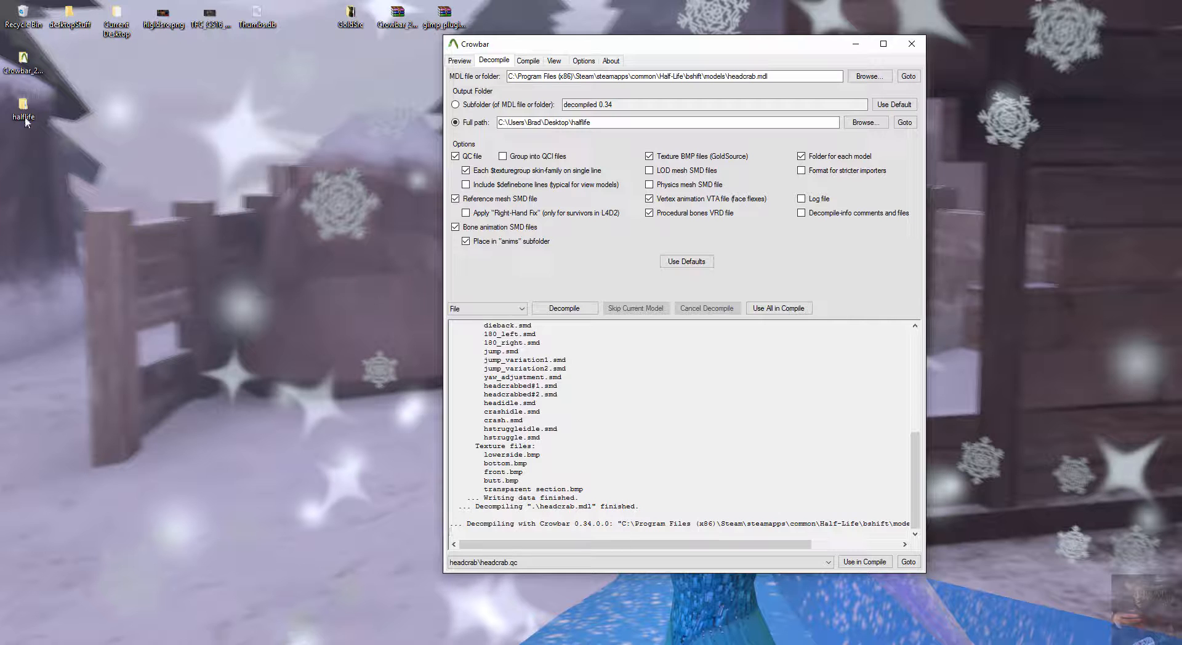
{"action": "double_click", "coordinate": [23, 106]}
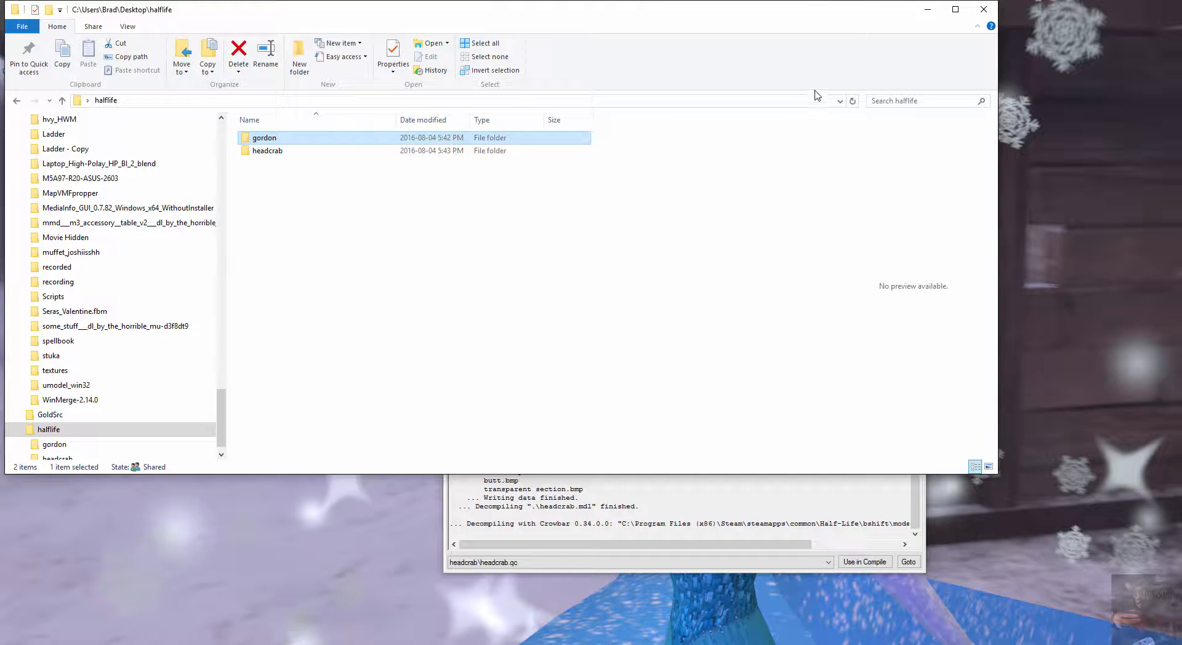
{"action": "left_click", "coordinate": [928, 10]}
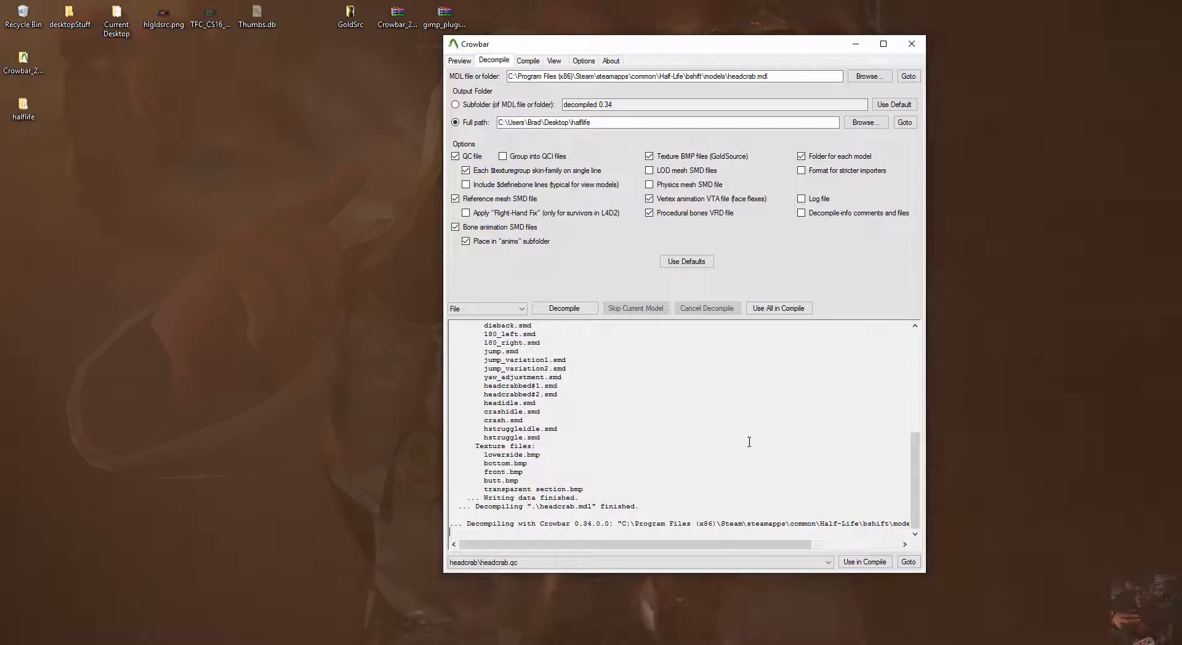
Replace the headcrab.mdl input path with the entire Half-Life bshift\models folder
{"action": "left_click_drag", "start_coordinate": [775, 77], "coordinate": [758, 77]}
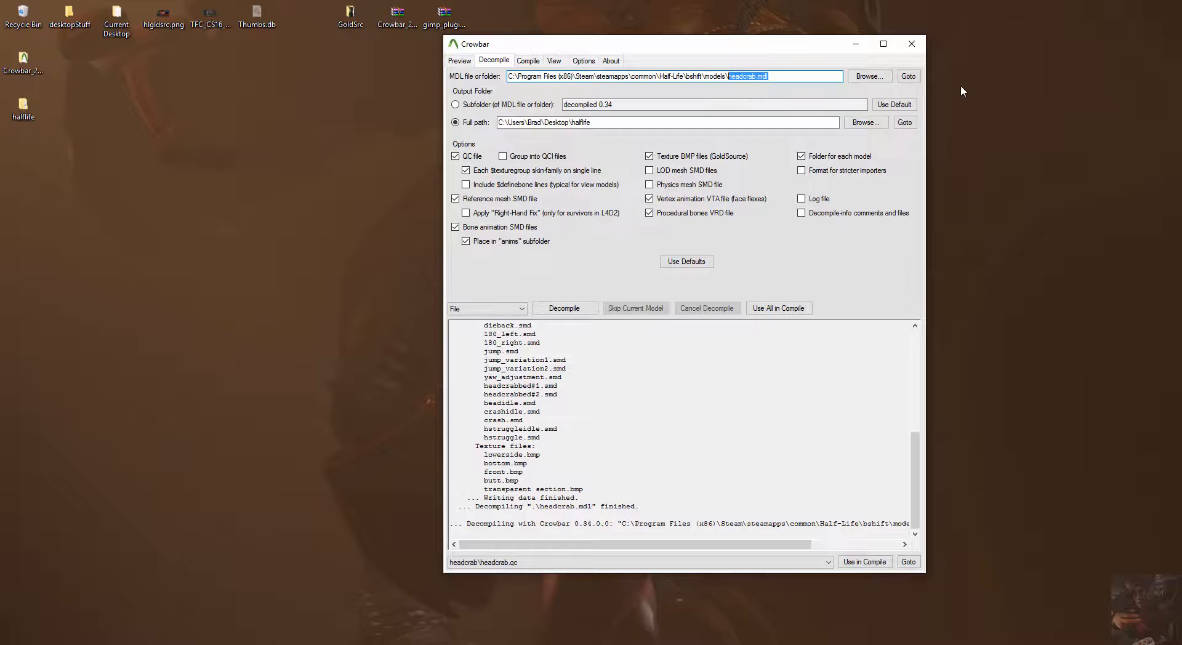
{"action": "key", "text": "BackSpace"}
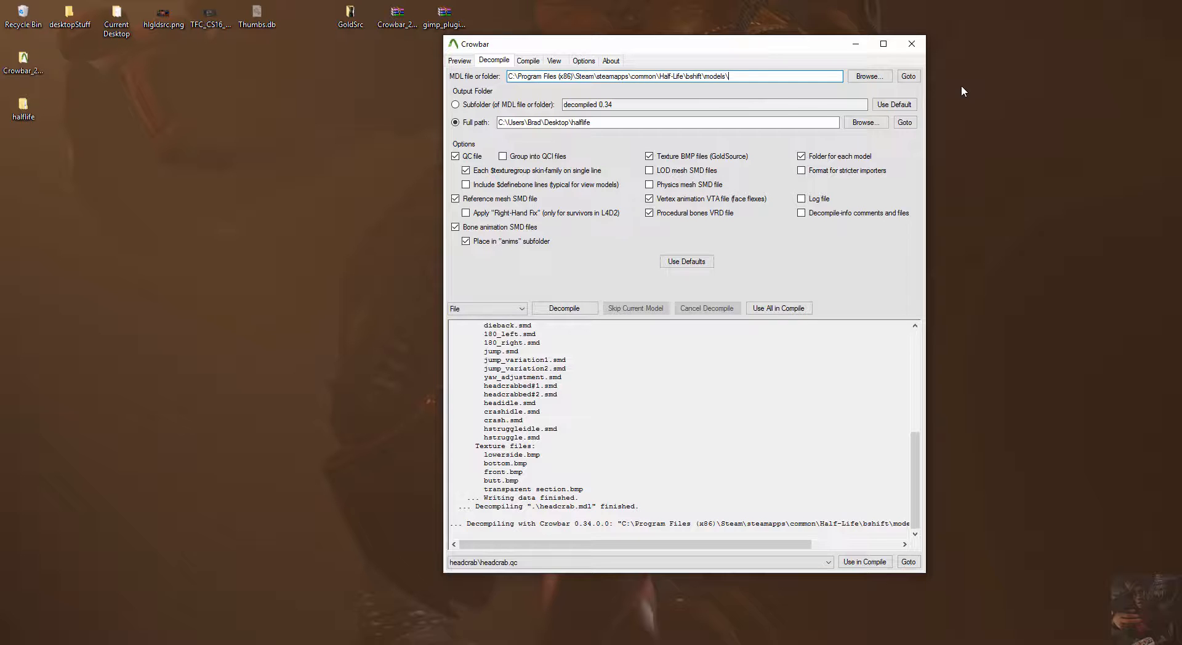
{"action": "left_click", "coordinate": [877, 77]}
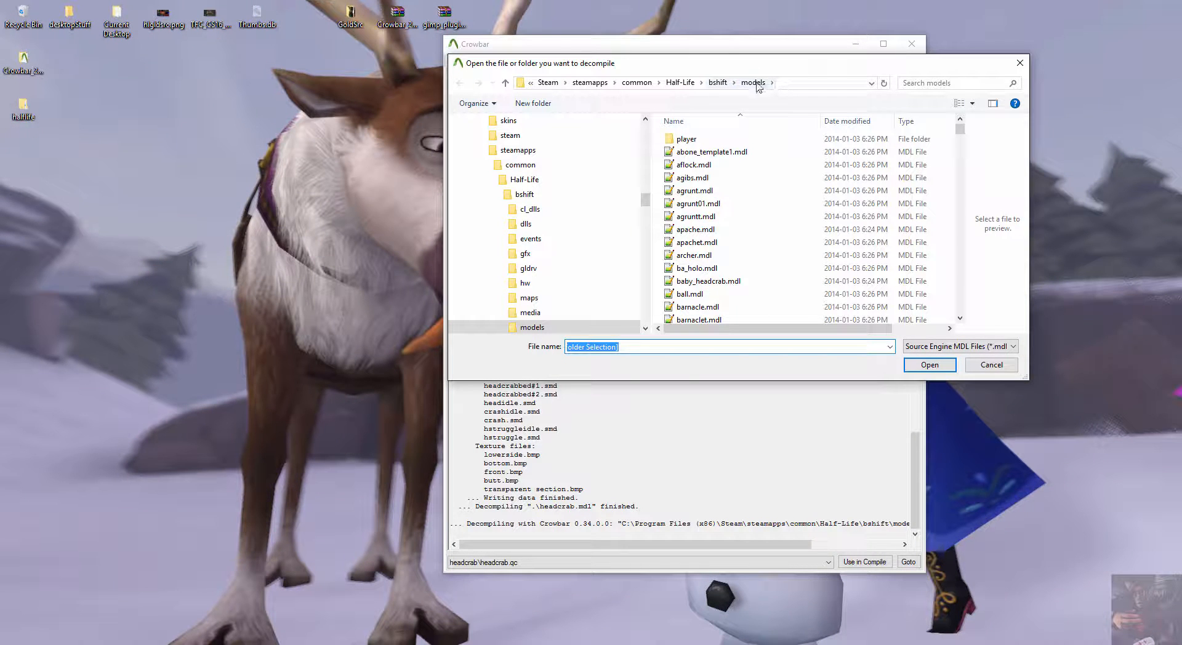
{"action": "left_click", "coordinate": [753, 83]}
{"action": "left_click", "coordinate": [926, 365]}
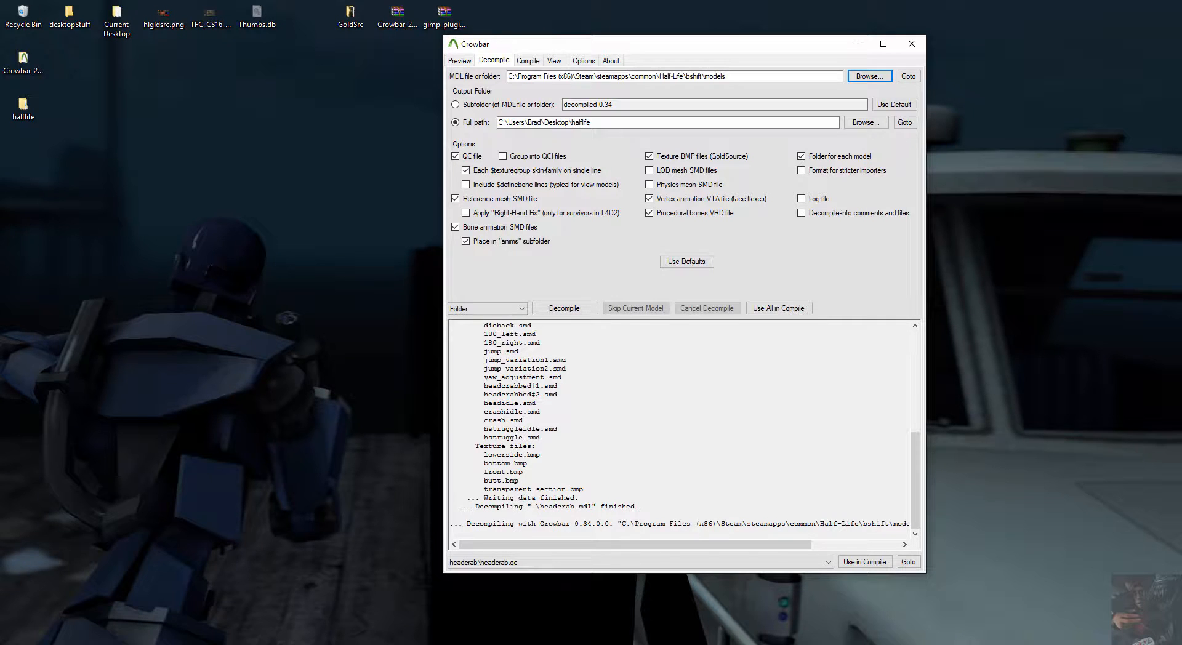
Bring up the bshift models folder window and examine its player subfolder and model files from the beginning of the list
{"action": "mouse_move", "coordinate": [133, 644]}
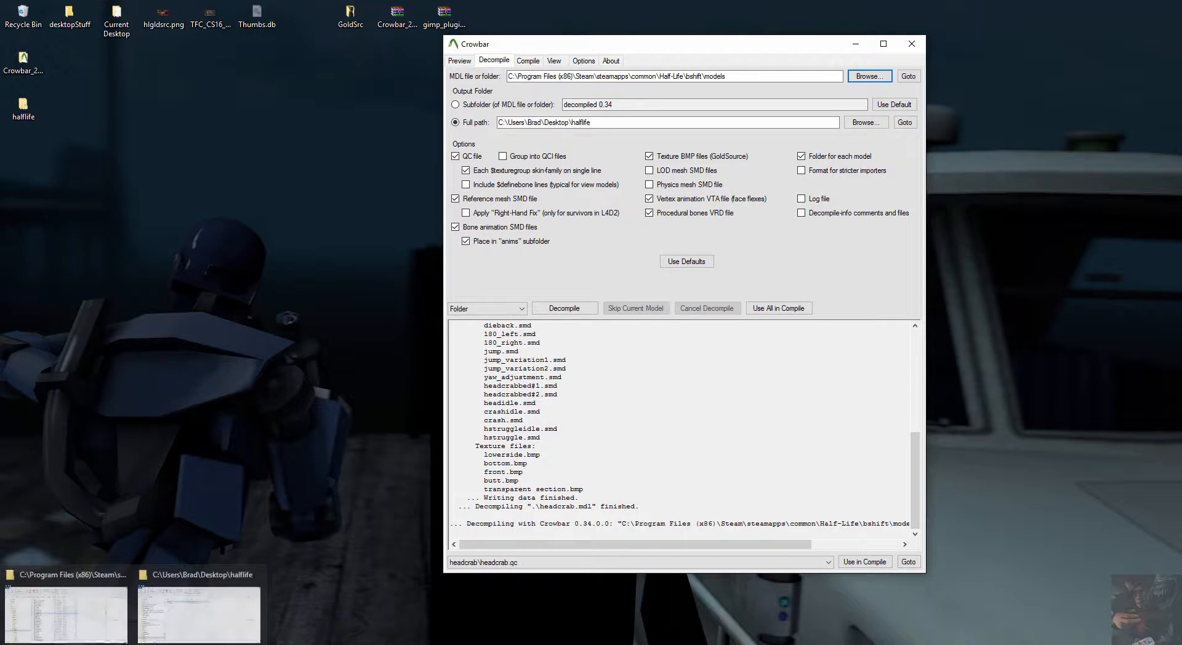
{"action": "left_click", "coordinate": [57, 573]}
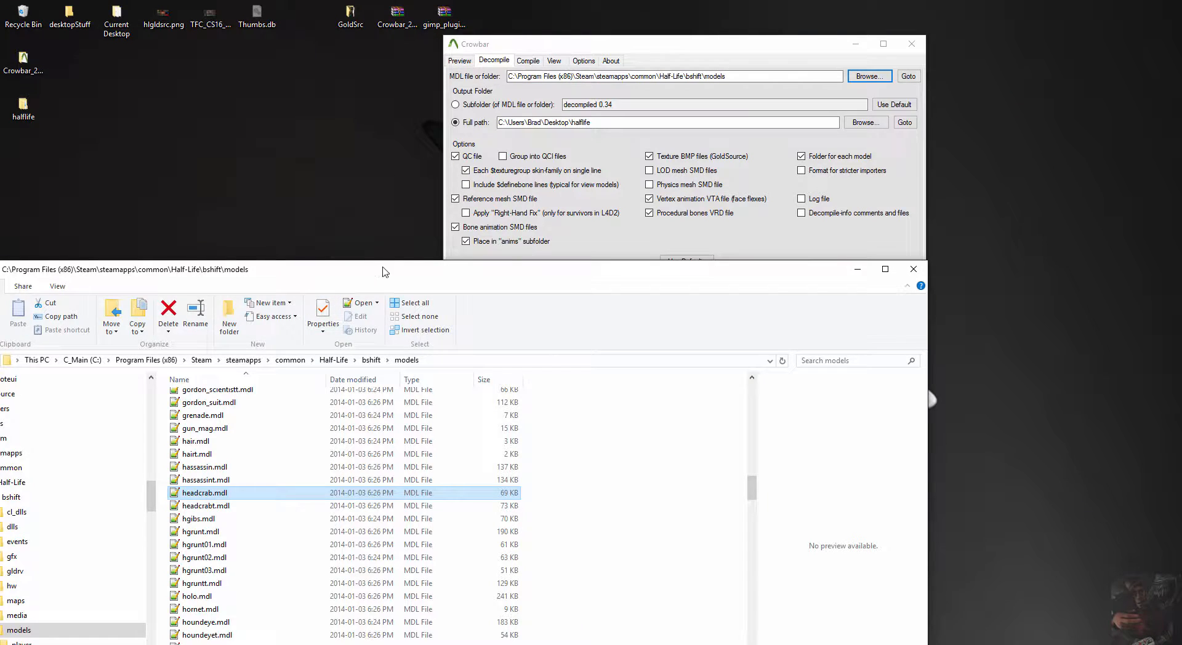
{"action": "left_click_drag", "start_coordinate": [385, 271], "coordinate": [464, 99]}
{"action": "scroll", "coordinate": [351, 336], "scroll_direction": "up", "scroll_amount": 20}
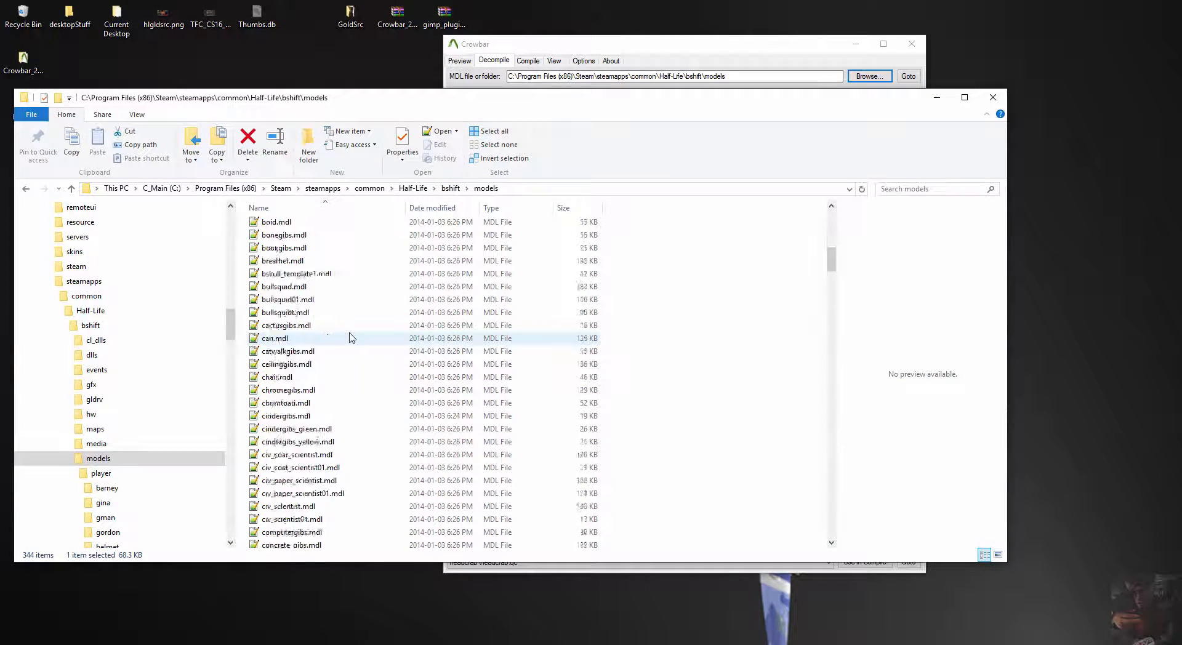
{"action": "scroll", "coordinate": [350, 335], "scroll_direction": "up", "scroll_amount": 15}
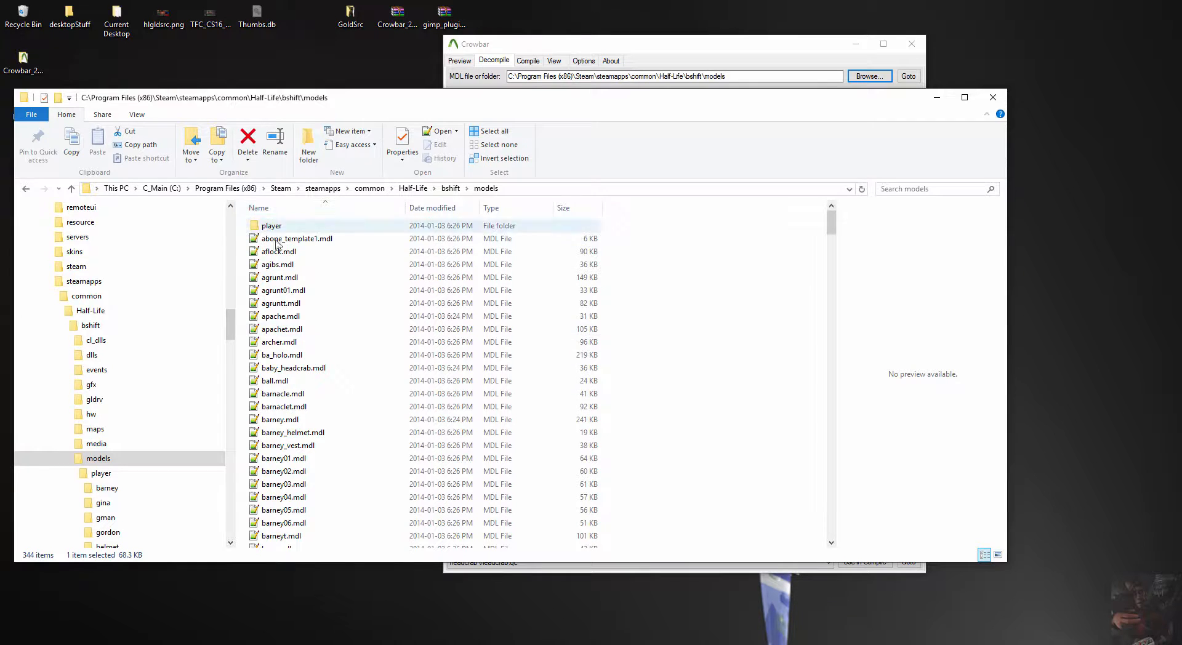
Return to Crowbar, set the decompile scope to Folder and Subfolders, and start decompiling the models folder
{"action": "left_click", "coordinate": [716, 38]}
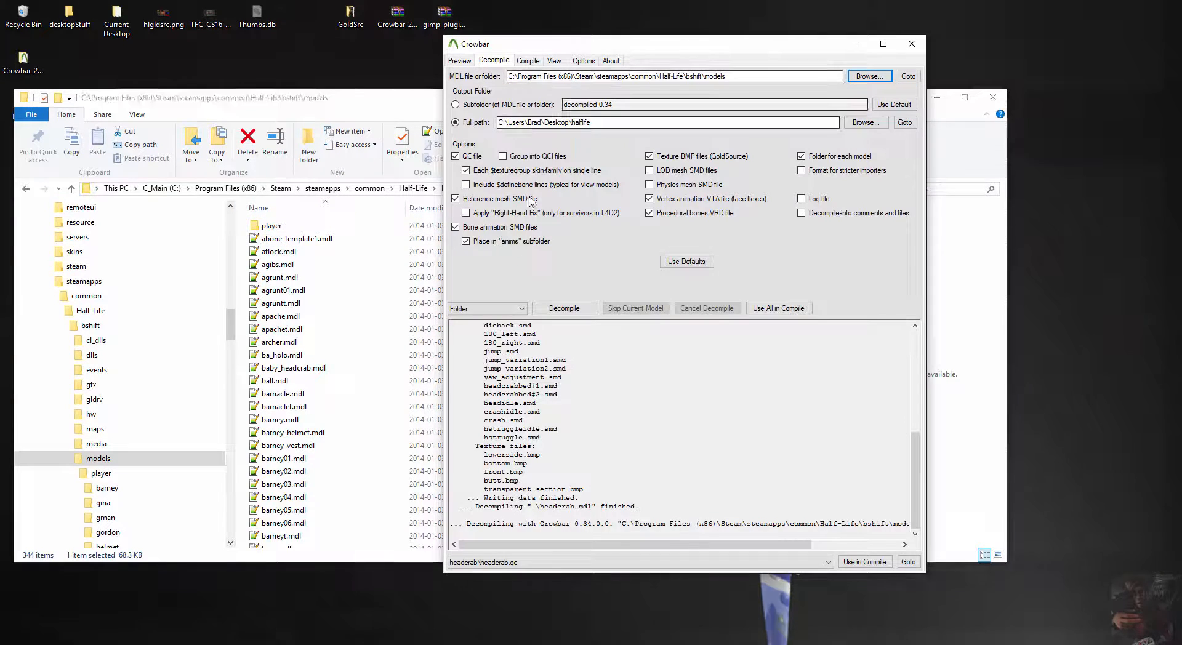
{"action": "left_click", "coordinate": [521, 309]}
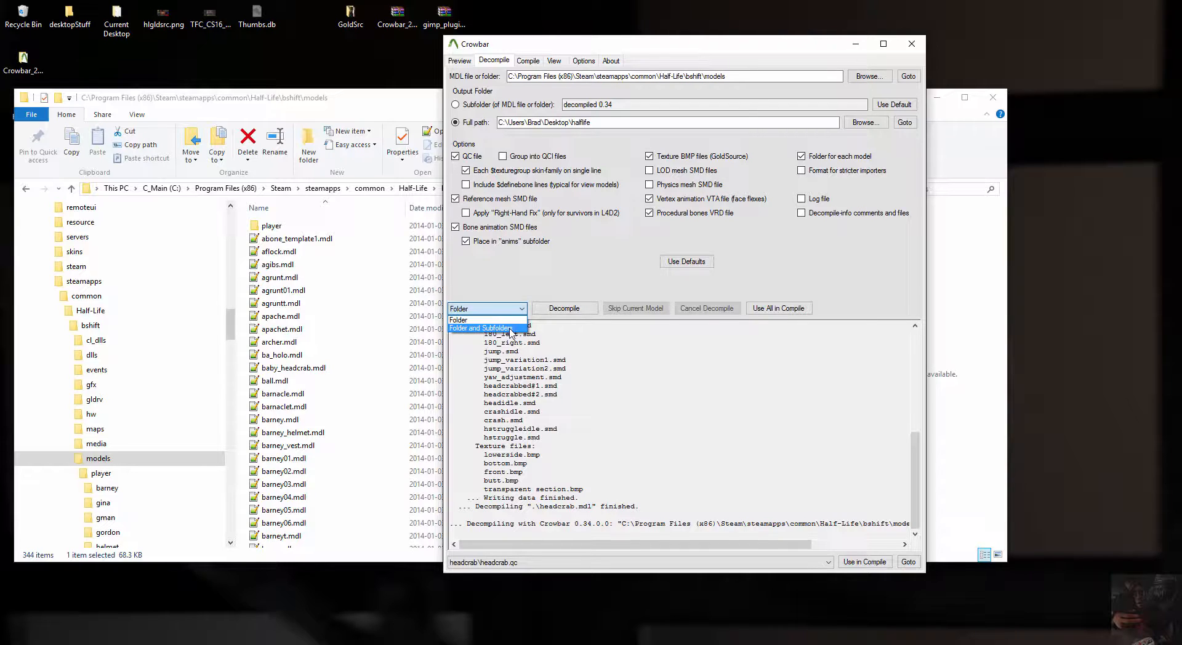
{"action": "left_click", "coordinate": [510, 328]}
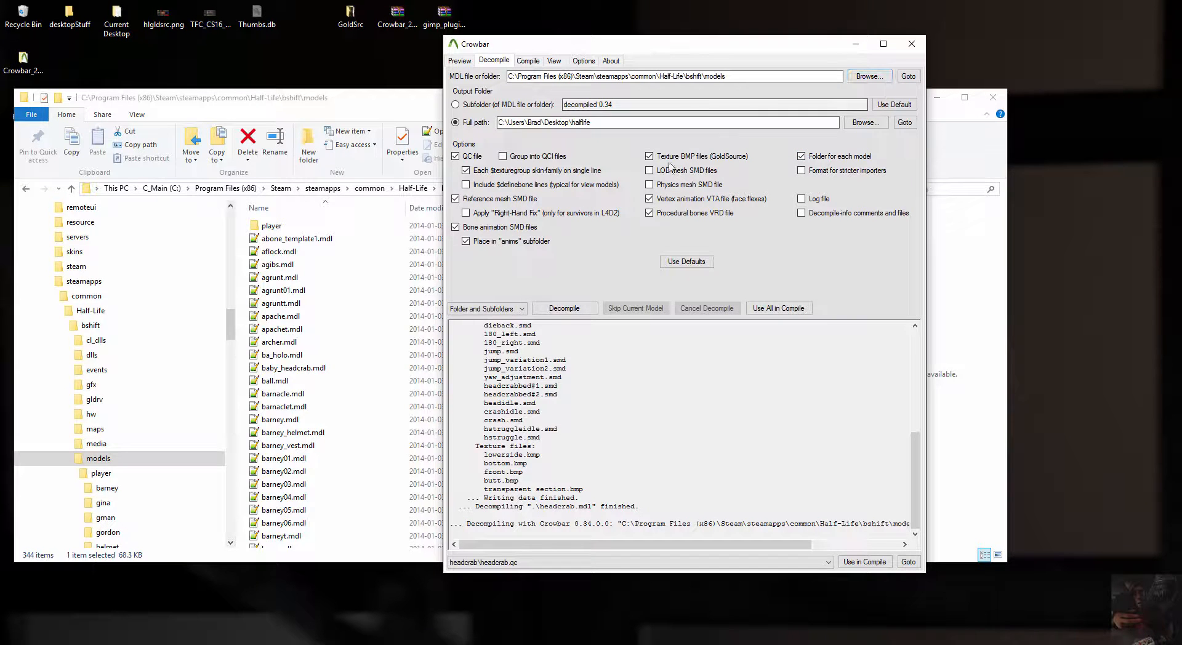
{"action": "left_click", "coordinate": [571, 314]}
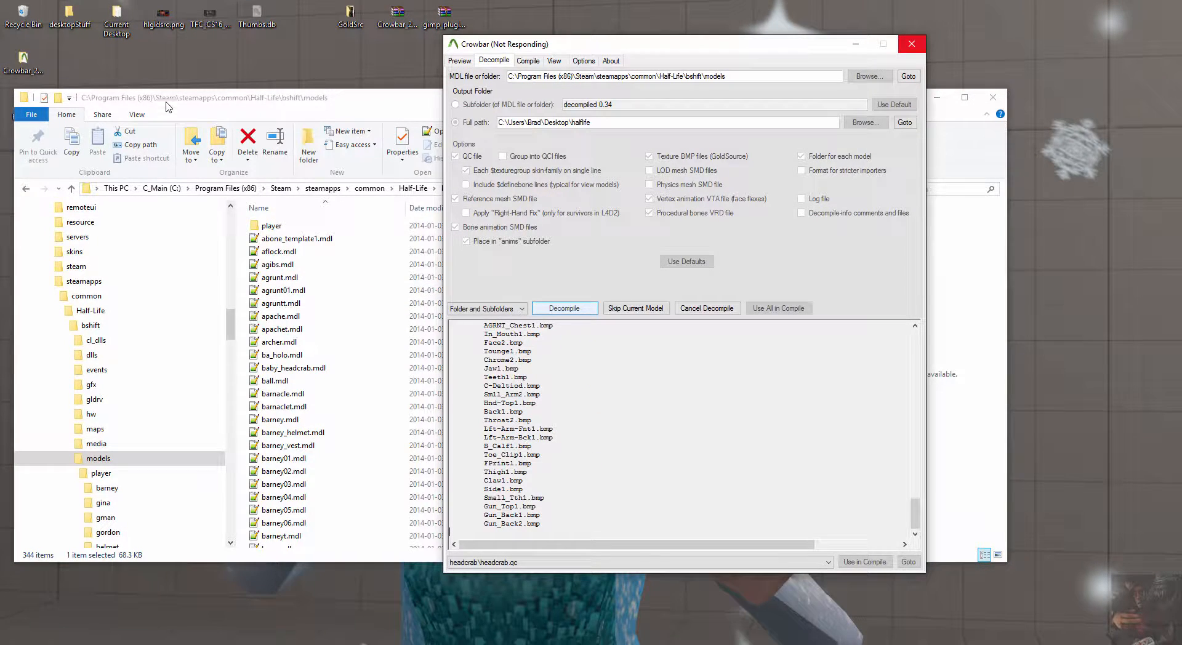
Look through the per-model folders in the desktop halflife folder and open gordon_scientistt
{"action": "left_click_drag", "start_coordinate": [168, 107], "coordinate": [223, 149]}
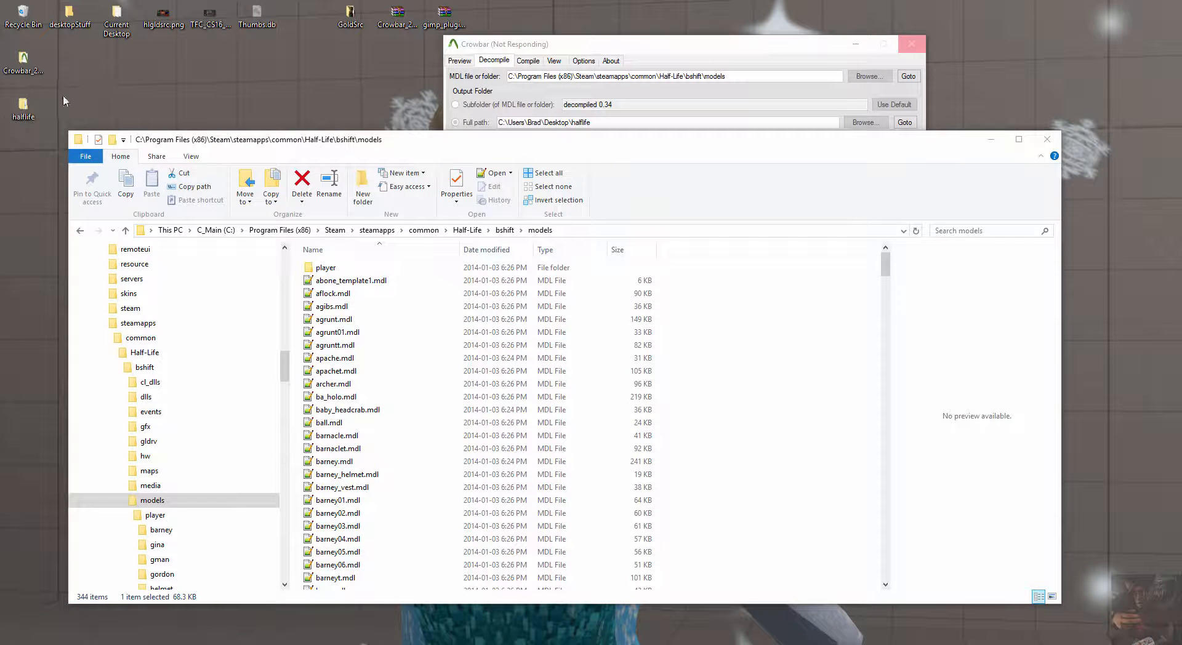
{"action": "double_click", "coordinate": [35, 122]}
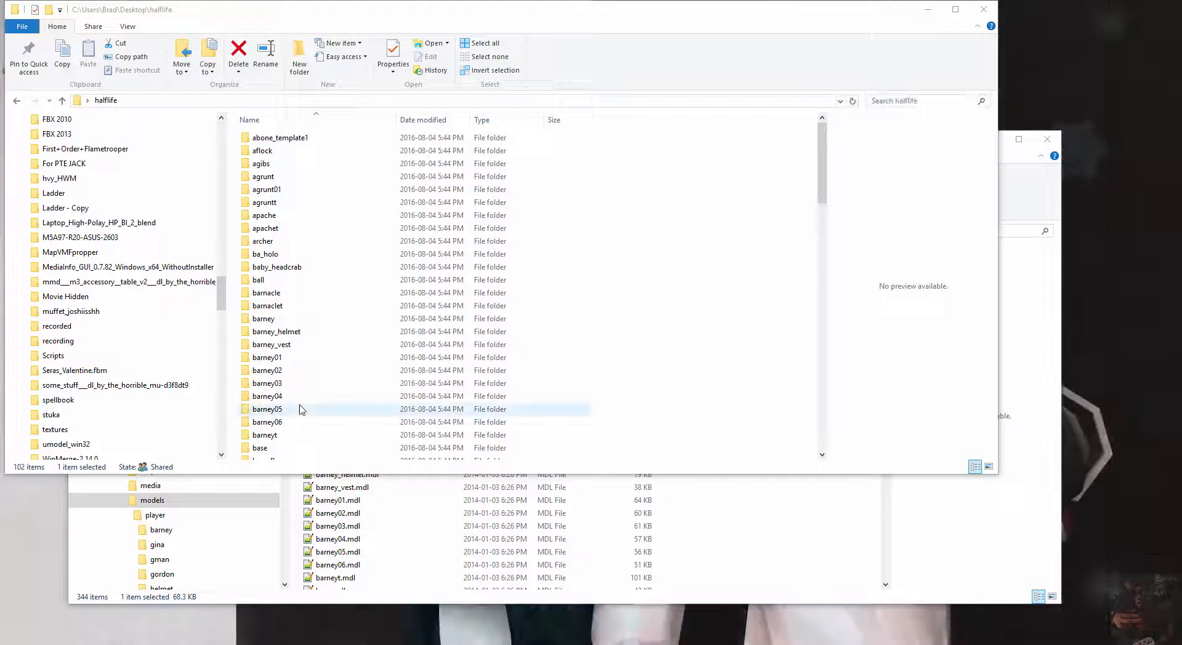
{"action": "scroll", "coordinate": [289, 406], "scroll_direction": "down", "scroll_amount": 12}
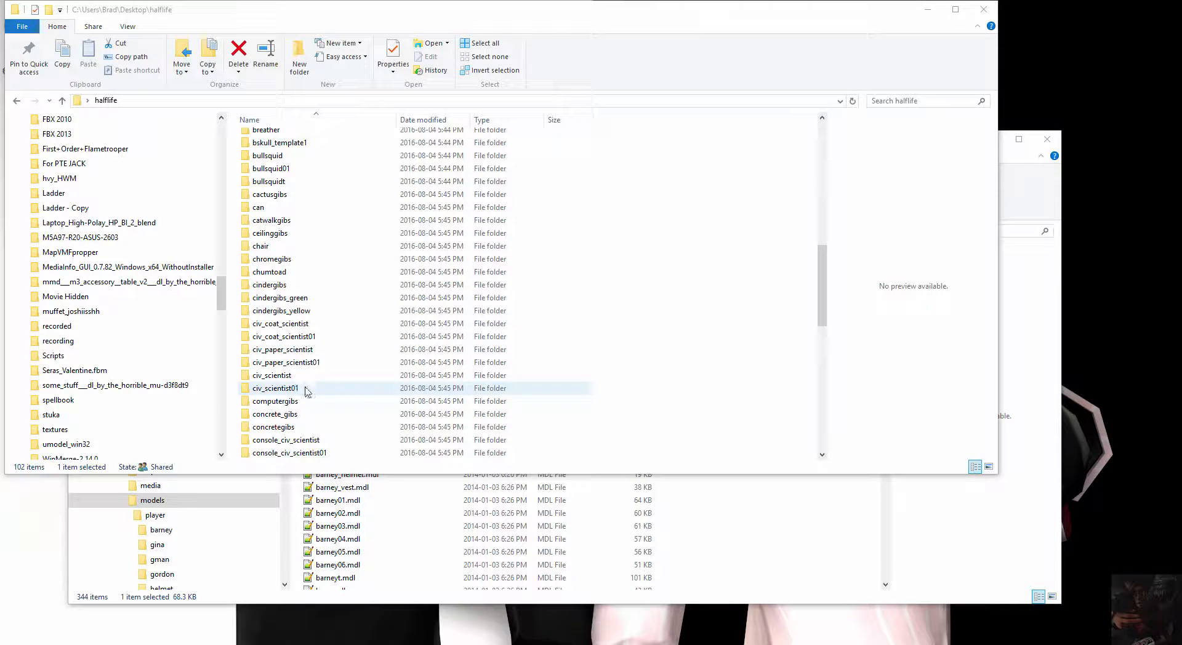
{"action": "scroll", "coordinate": [374, 454], "scroll_direction": "down", "scroll_amount": 8}
{"action": "scroll", "coordinate": [373, 450], "scroll_direction": "down", "scroll_amount": 9}
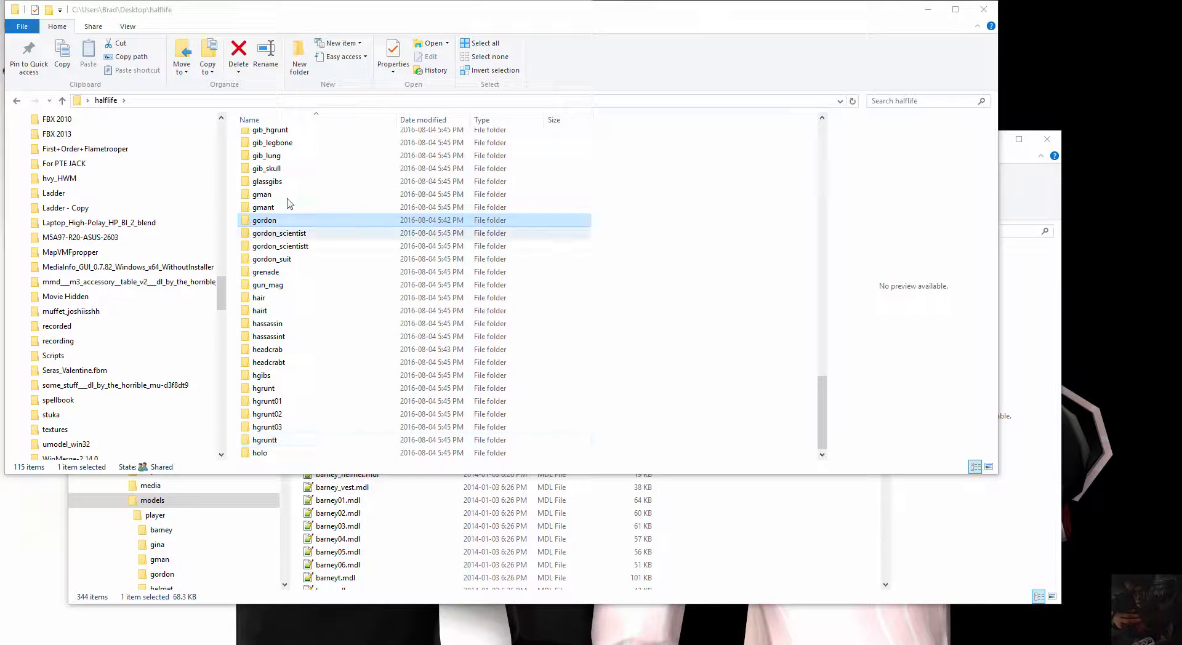
{"action": "left_click", "coordinate": [281, 246]}
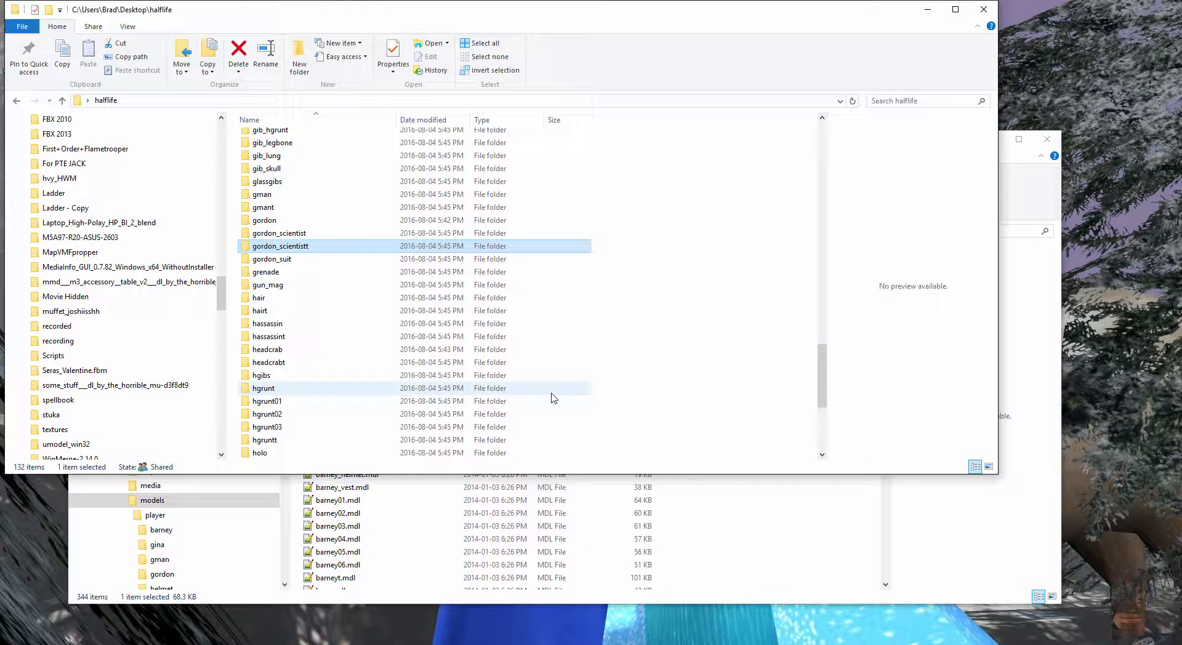
{"action": "key", "text": "Return"}
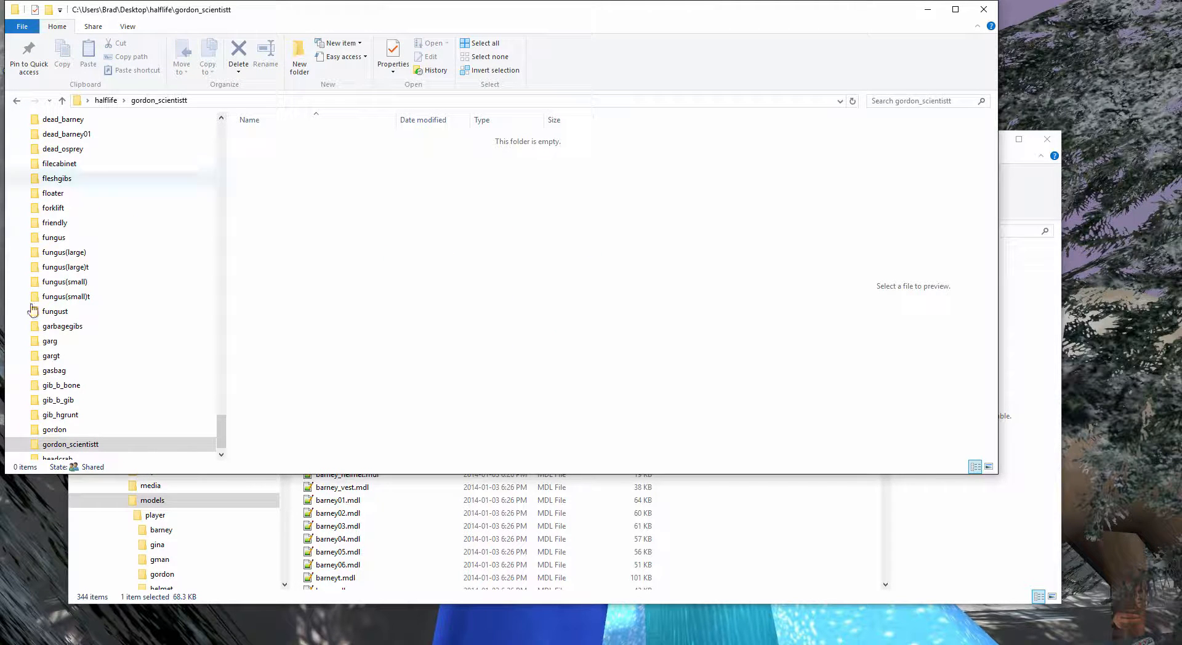
Inspect the decompiled gordon, gasbag and forklift folders, including the gasbag_anims and forklift_anims subfolders
{"action": "left_click", "coordinate": [54, 431]}
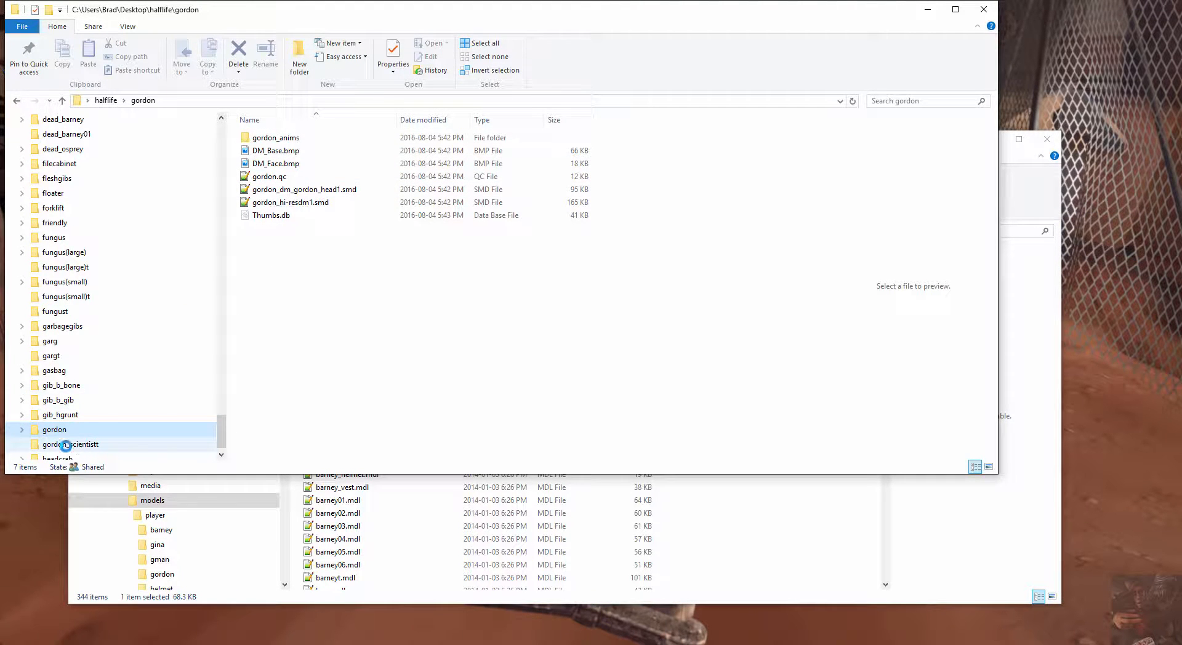
{"action": "left_click", "coordinate": [59, 371]}
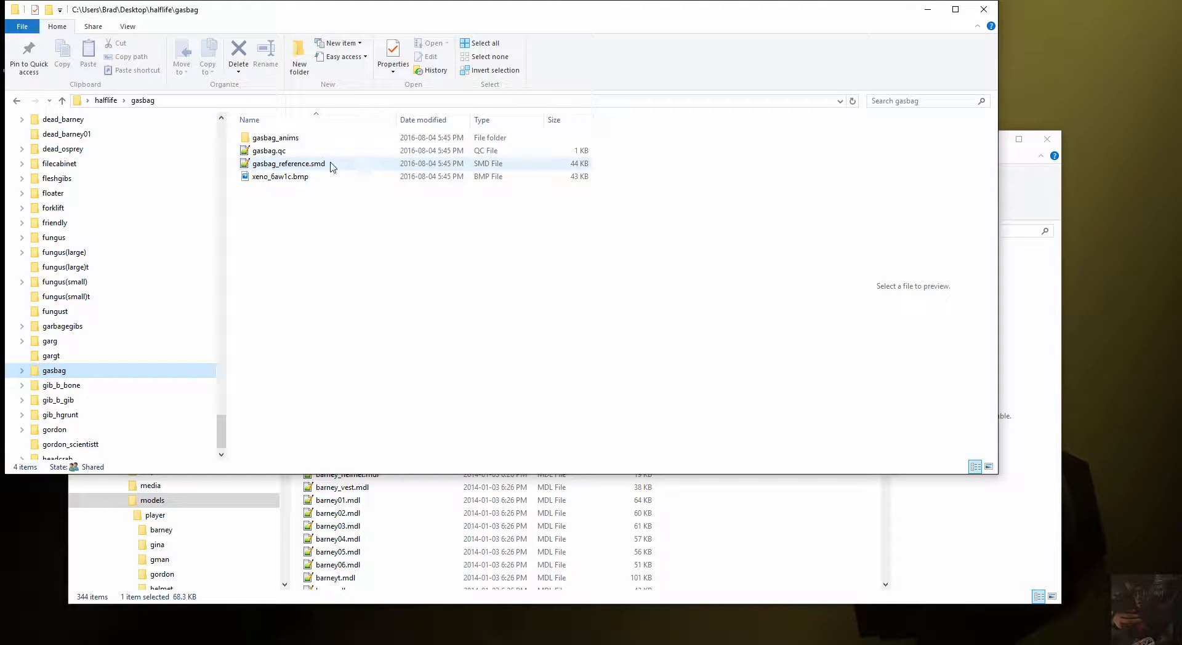
{"action": "left_click", "coordinate": [265, 139]}
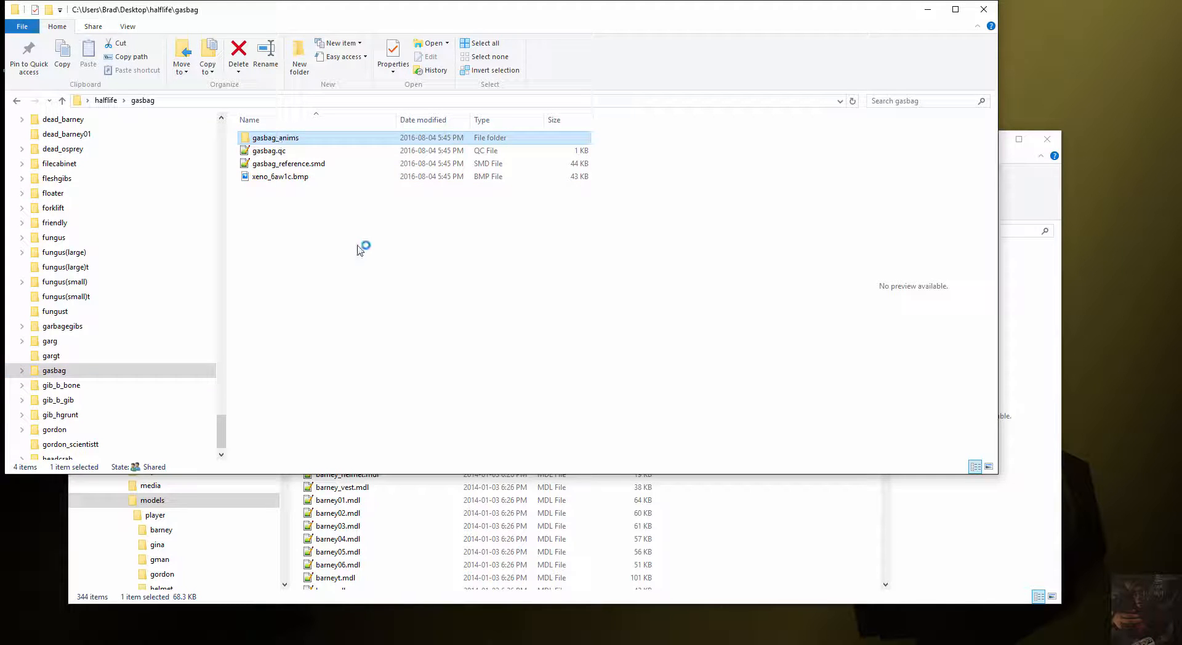
{"action": "key", "text": "Return"}
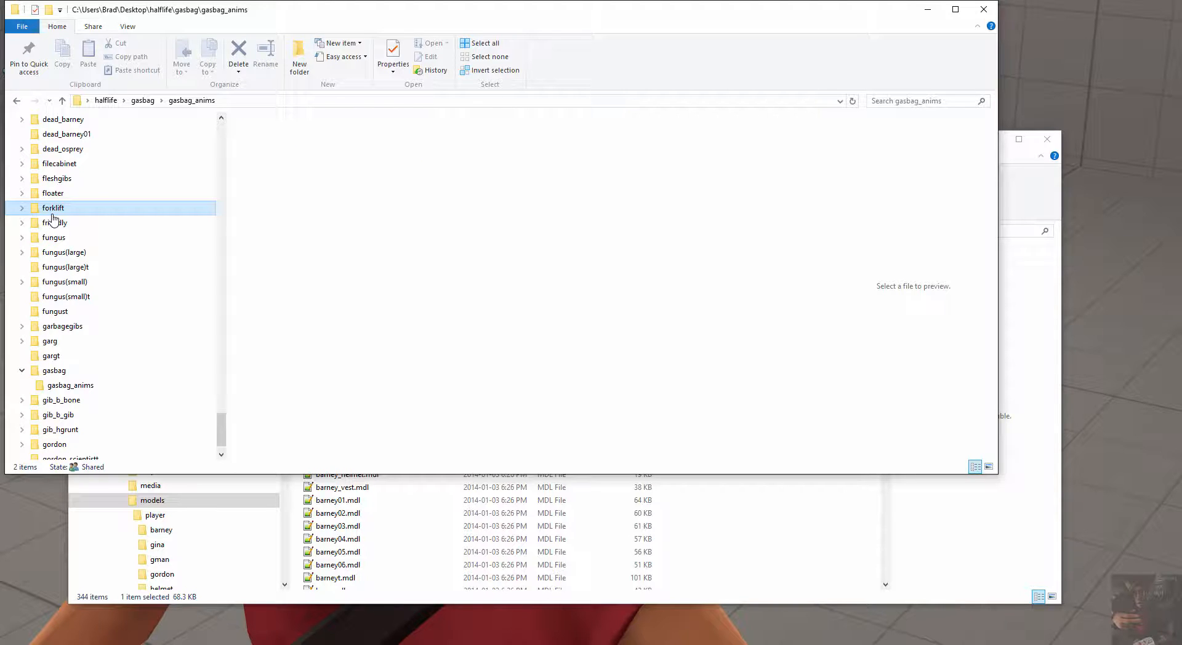
{"action": "left_click", "coordinate": [52, 214]}
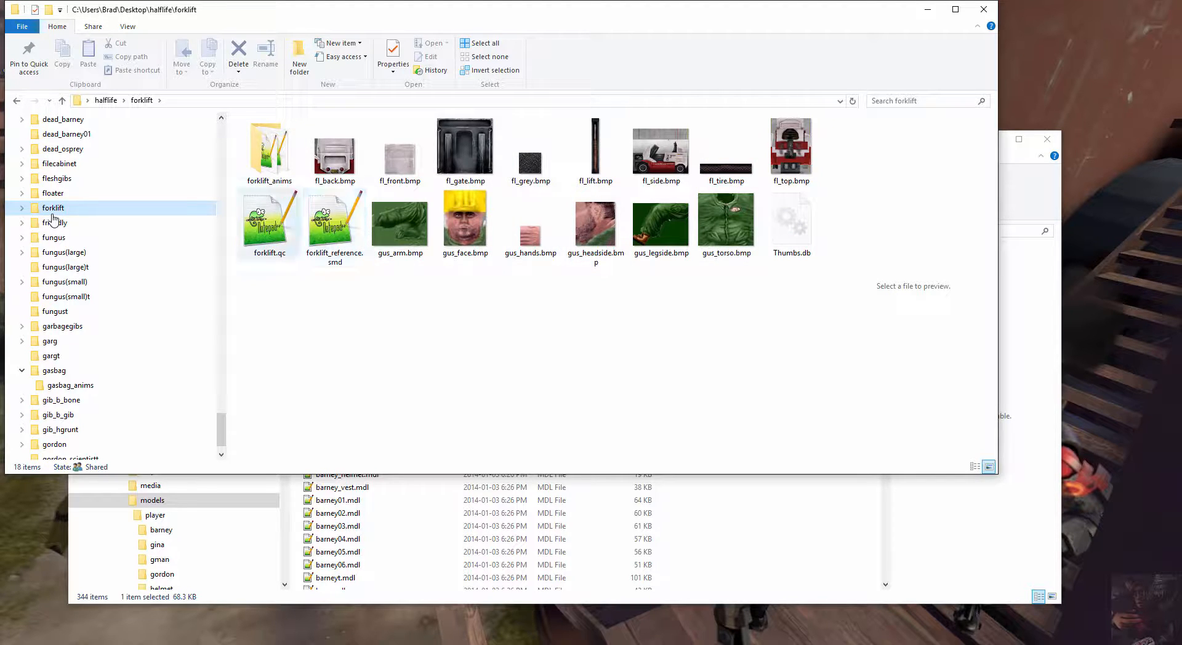
{"action": "left_click", "coordinate": [270, 151]}
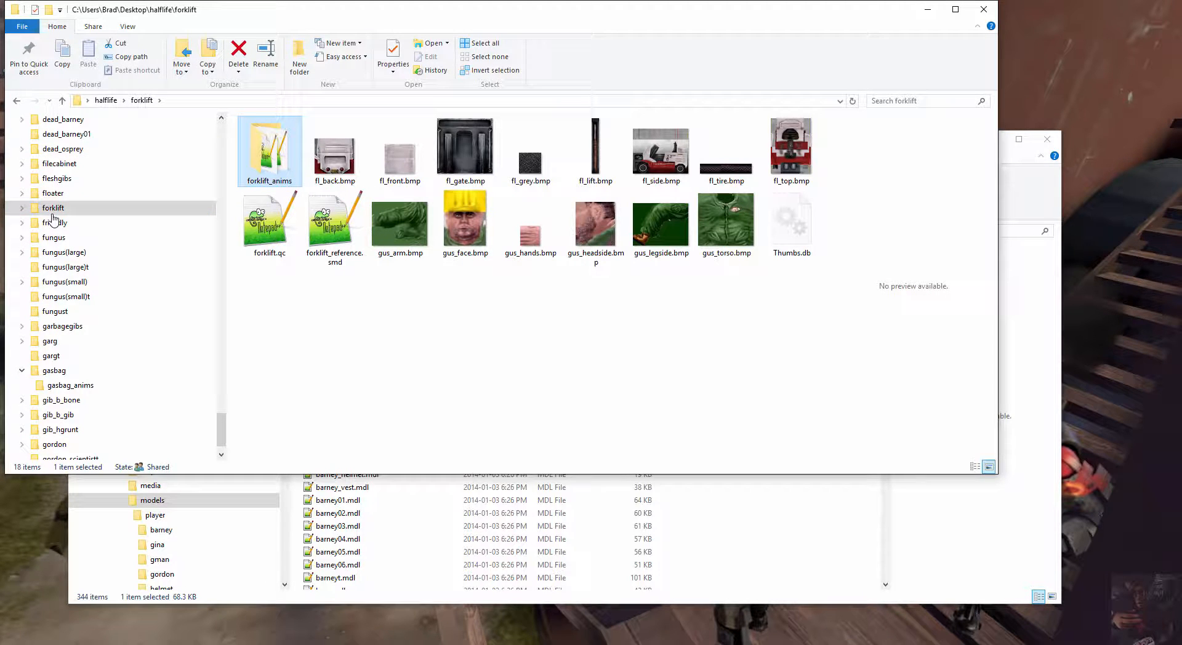
{"action": "double_click", "coordinate": [270, 151]}
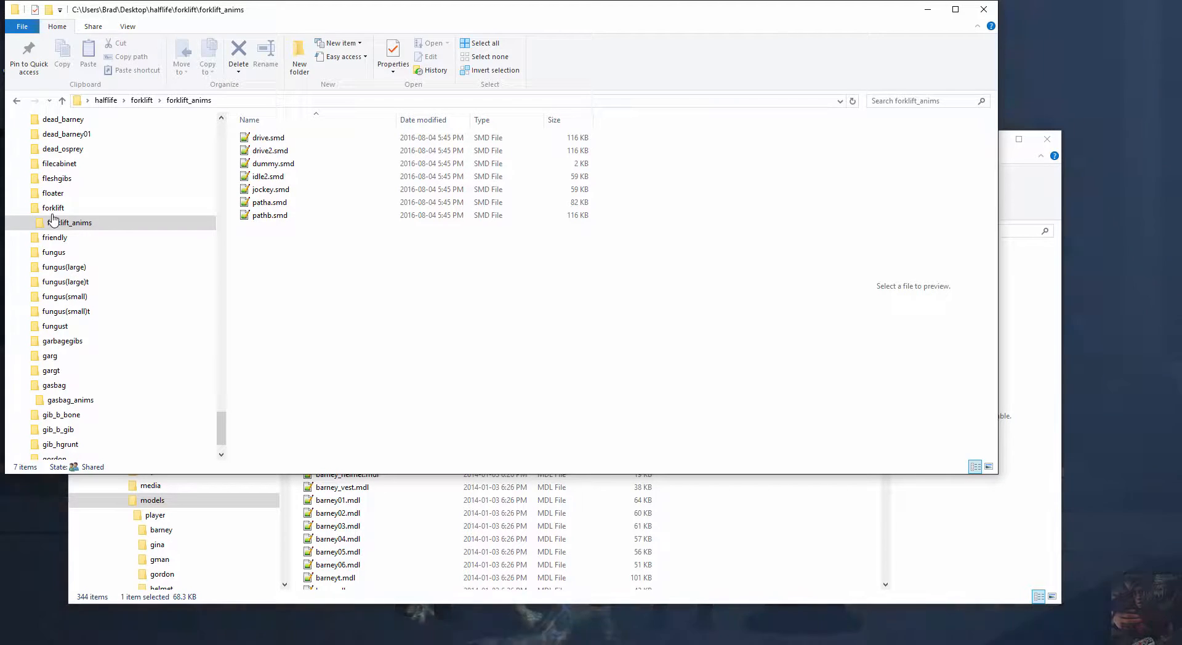
Check the end of Crowbar's decompile log, and bring the bshift models window and the desktop forklift_anims window forward
{"action": "key", "text": "alt"}
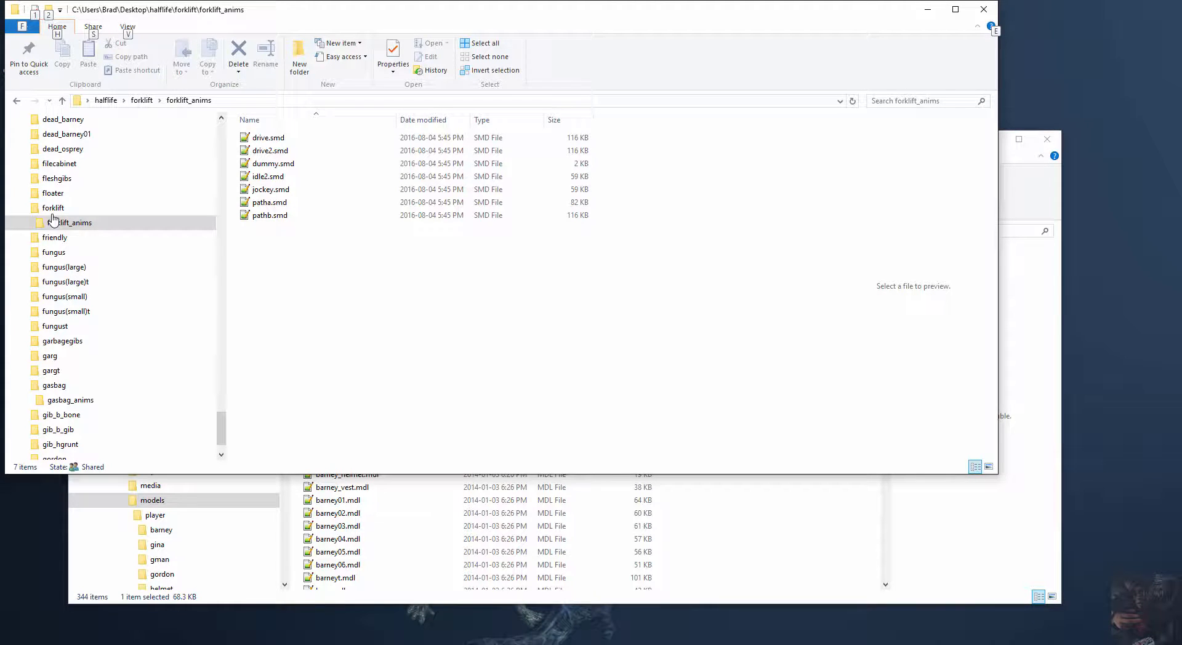
{"action": "key", "text": "alt+Tab"}
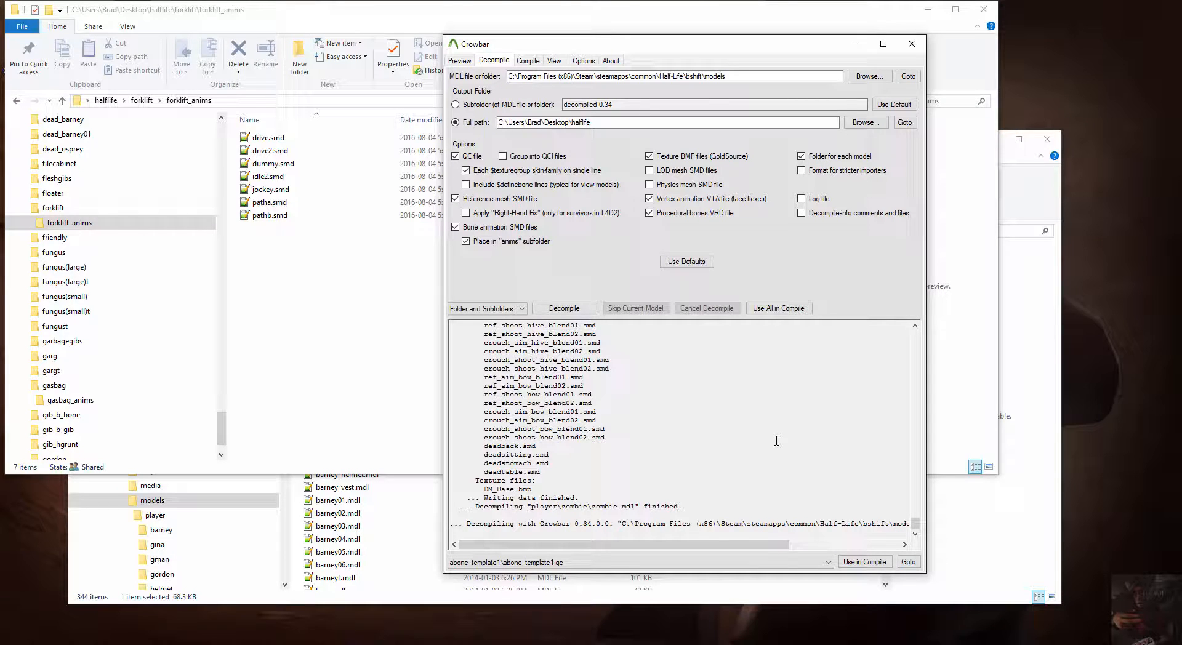
{"action": "left_click", "coordinate": [418, 526]}
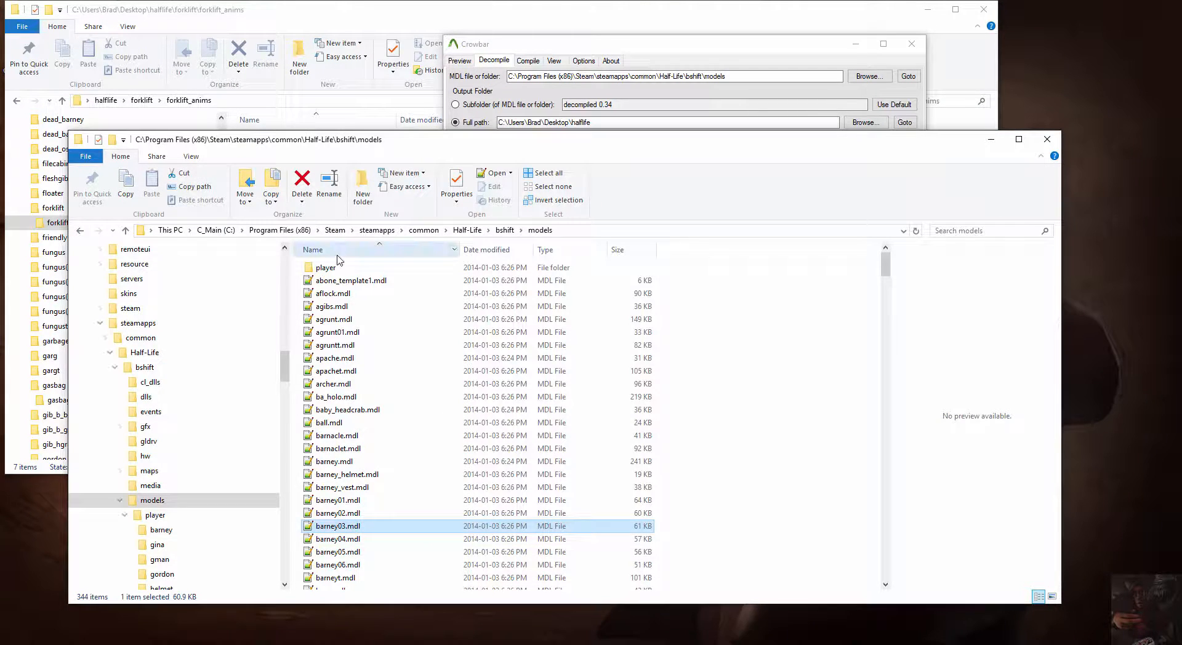
{"action": "left_click", "coordinate": [235, 12]}
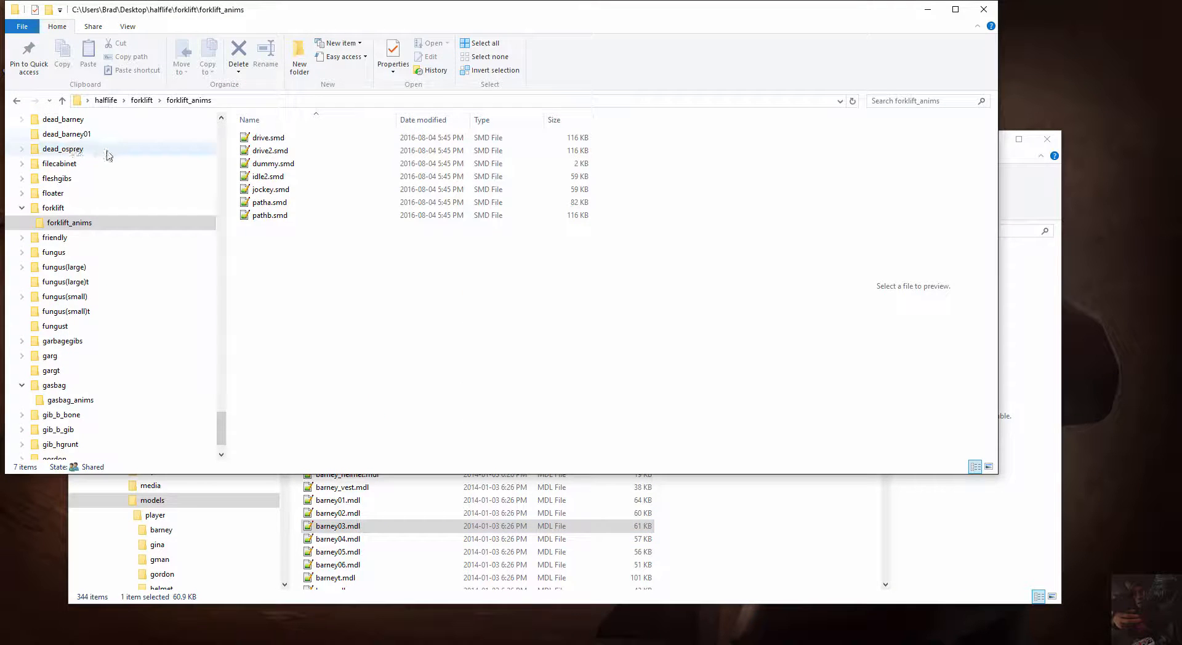
Return to the desktop halflife folder and look through its per-model folders down to the end of the list and back
{"action": "scroll", "coordinate": [82, 216], "scroll_direction": "up", "scroll_amount": 10}
{"action": "scroll", "coordinate": [82, 213], "scroll_direction": "up", "scroll_amount": 15}
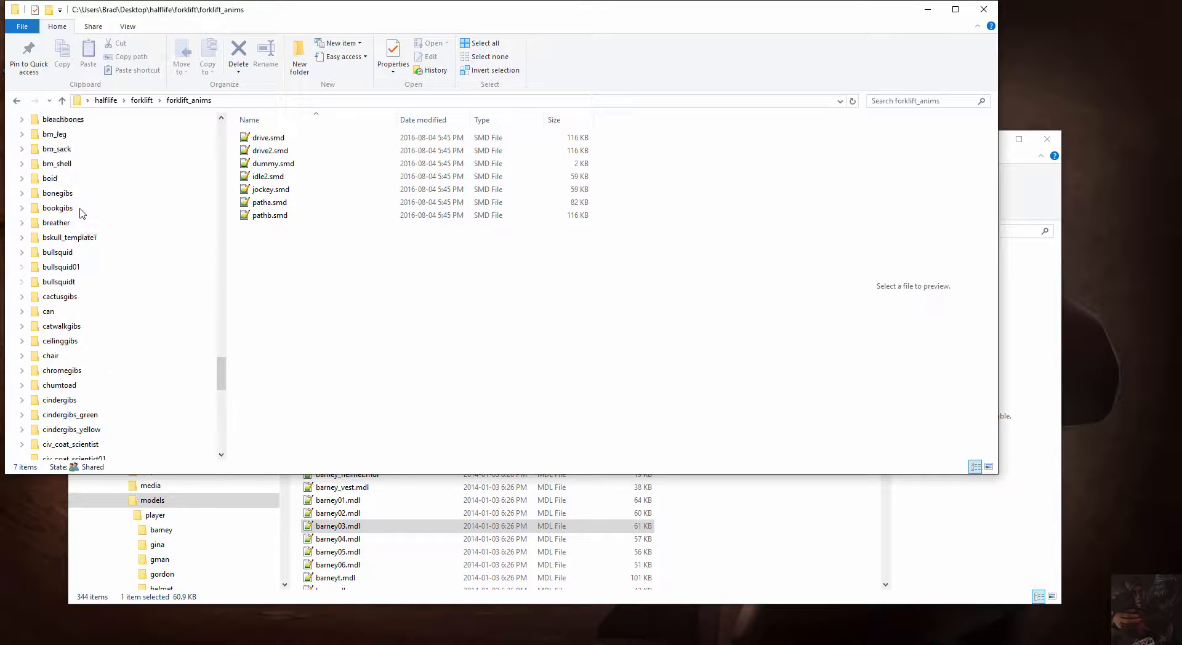
{"action": "scroll", "coordinate": [82, 214], "scroll_direction": "up", "scroll_amount": 1}
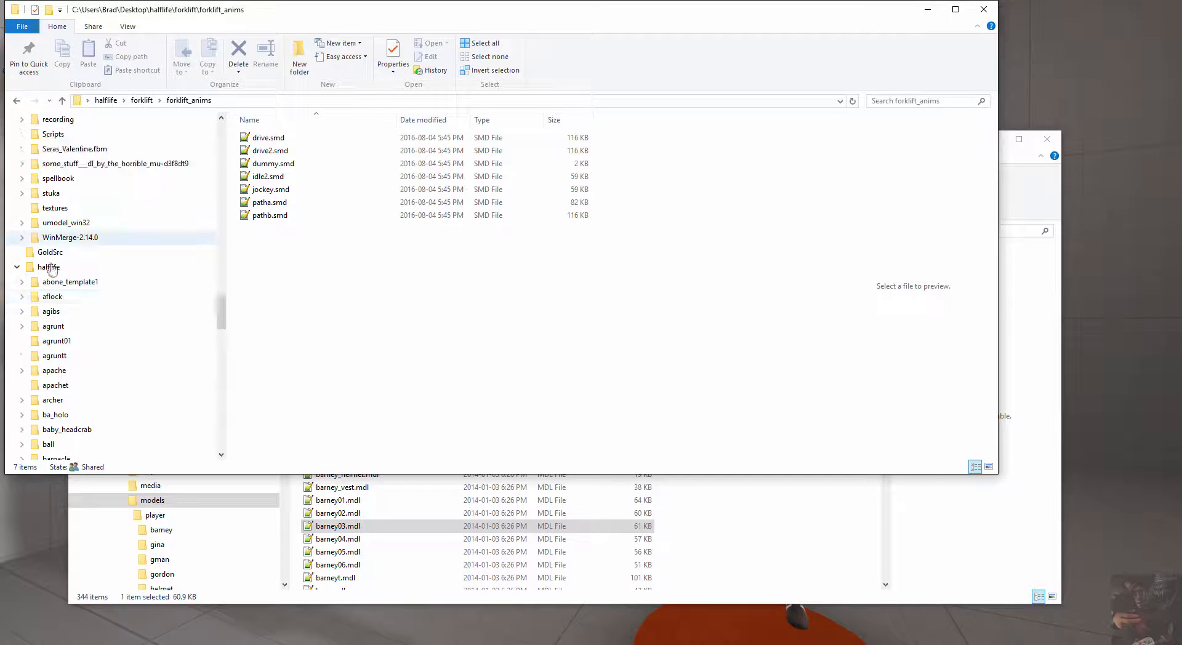
{"action": "left_click", "coordinate": [49, 267]}
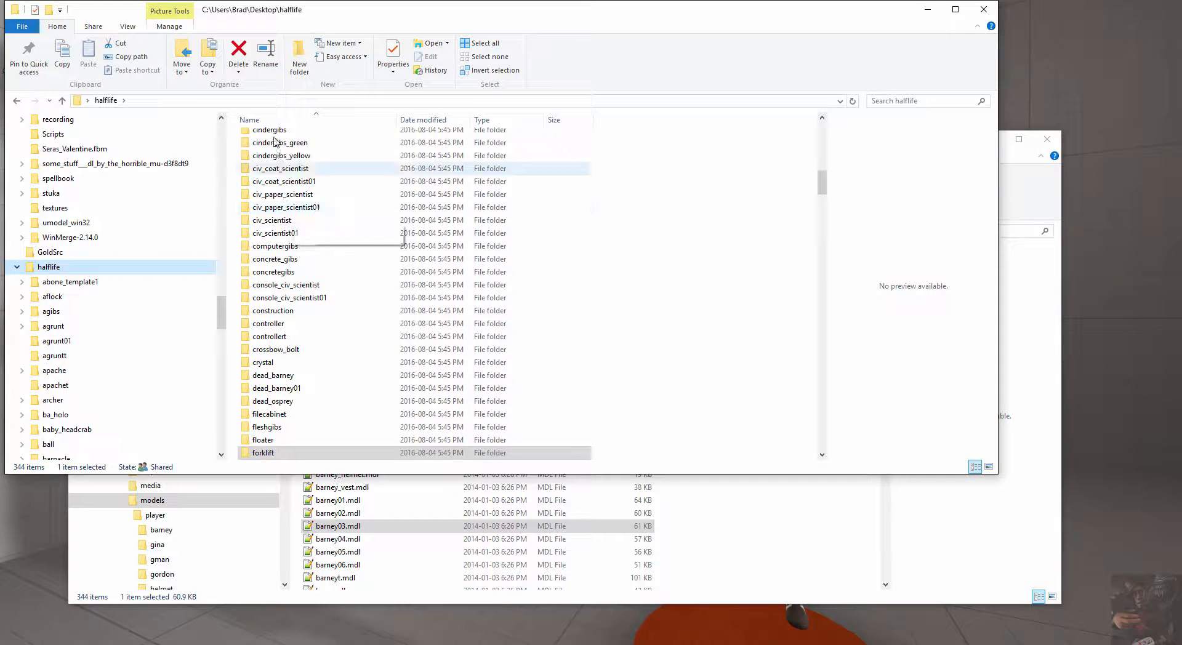
{"action": "scroll", "coordinate": [307, 424], "scroll_direction": "down", "scroll_amount": 20}
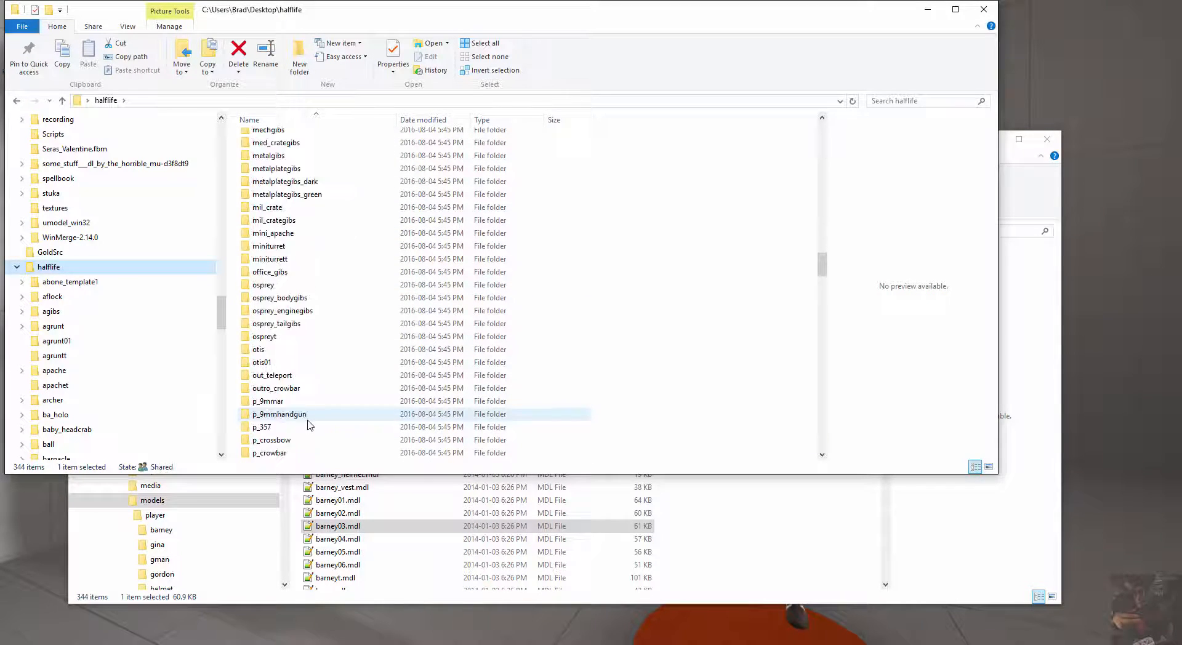
{"action": "scroll", "coordinate": [308, 424], "scroll_direction": "down", "scroll_amount": 20}
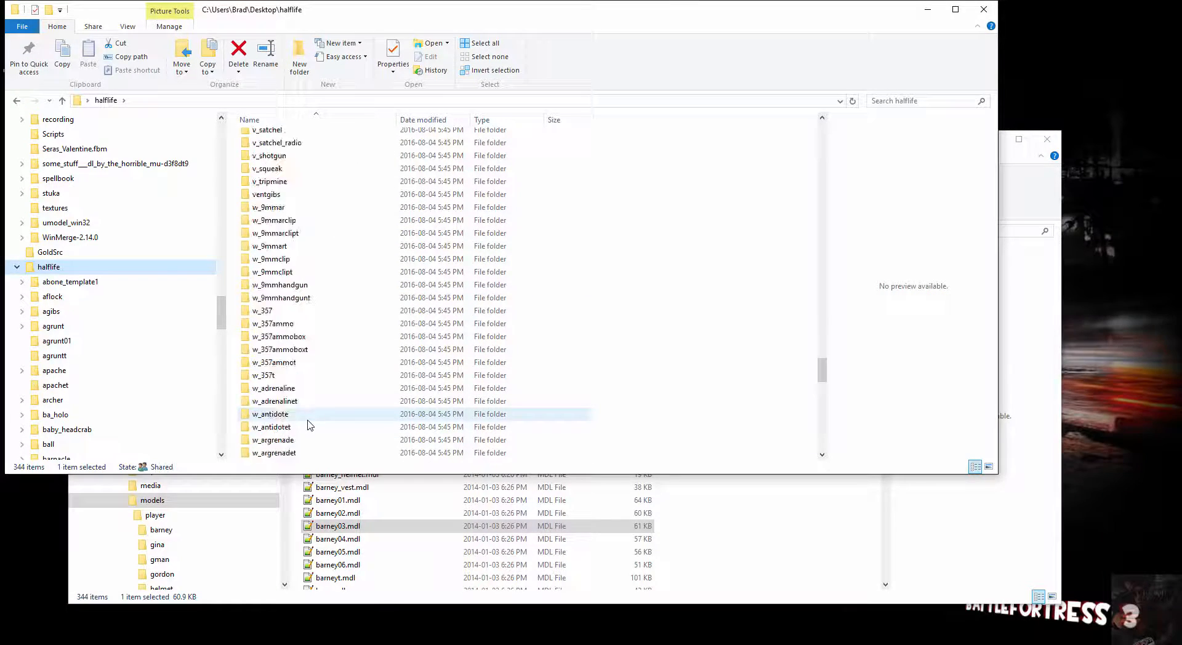
{"action": "scroll", "coordinate": [310, 425], "scroll_direction": "down", "scroll_amount": 18}
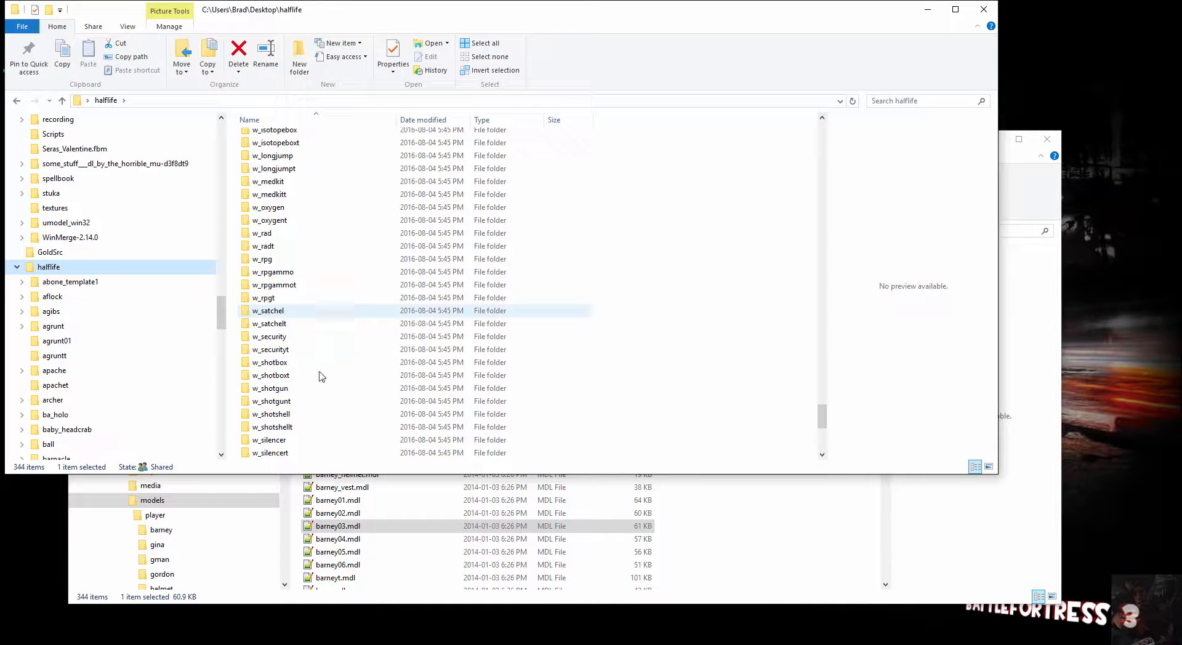
{"action": "scroll", "coordinate": [319, 376], "scroll_direction": "down", "scroll_amount": 7}
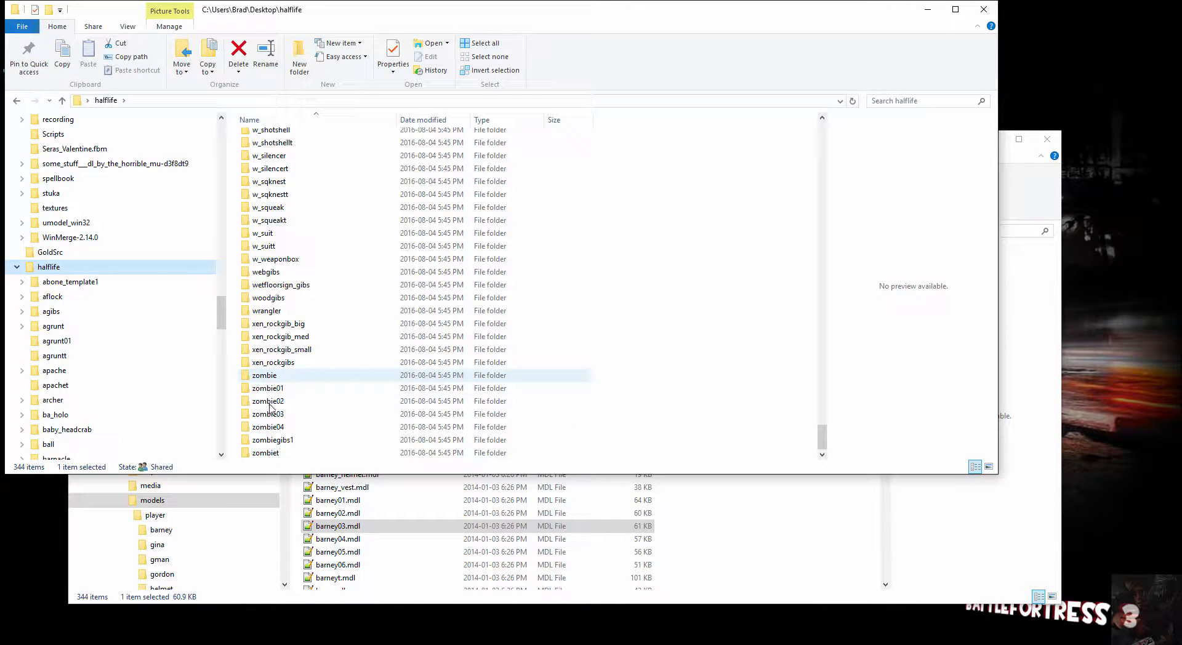
{"action": "scroll", "coordinate": [332, 370], "scroll_direction": "up", "scroll_amount": 19}
{"action": "scroll", "coordinate": [346, 367], "scroll_direction": "up", "scroll_amount": 20}
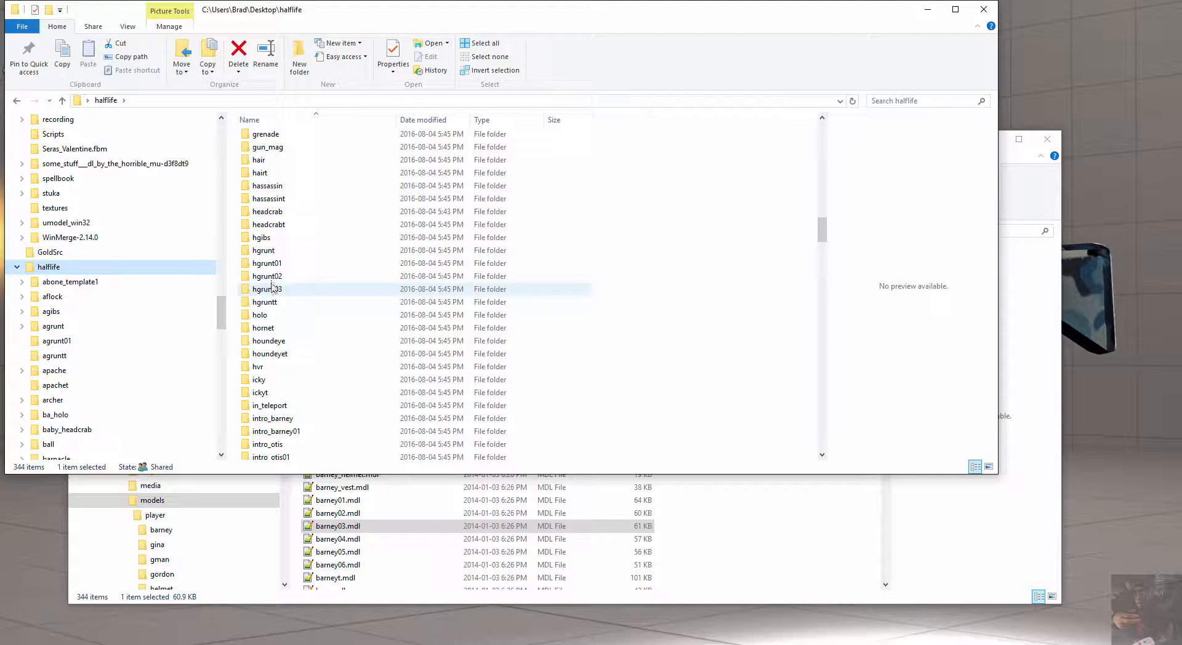
{"action": "scroll", "coordinate": [296, 292], "scroll_direction": "up", "scroll_amount": 15}
{"action": "scroll", "coordinate": [295, 292], "scroll_direction": "up", "scroll_amount": 10}
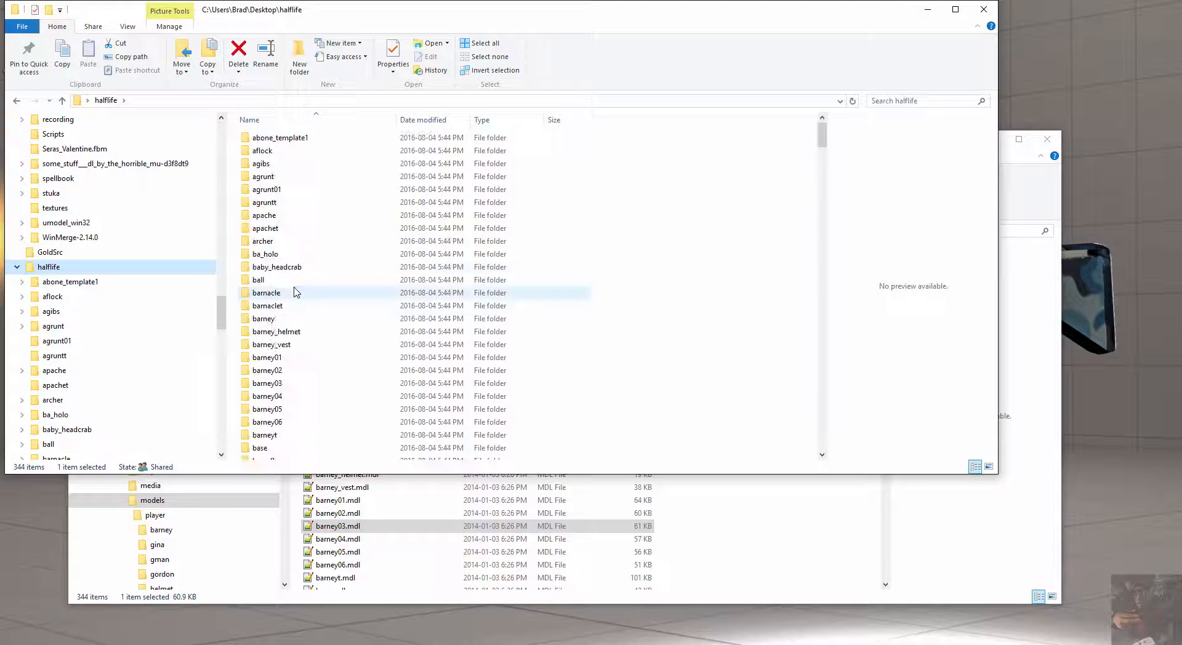
Open the abone_template1 folder, read its abone_template1.qc file in Notepad++ and close the file
{"action": "left_click", "coordinate": [267, 140]}
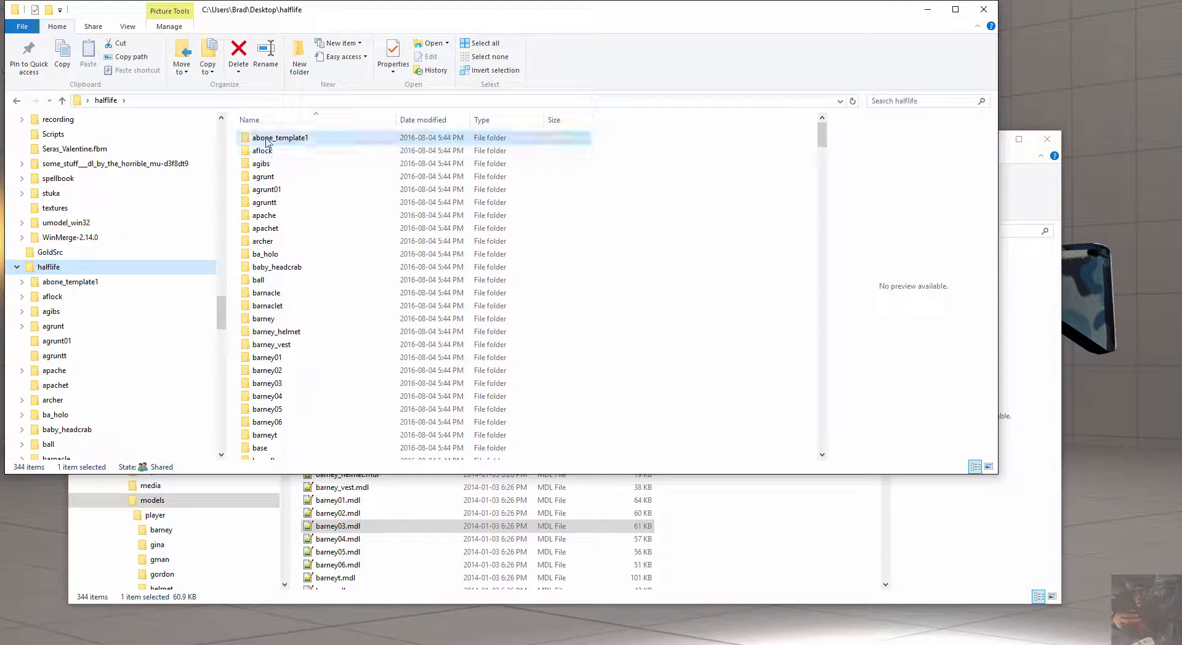
{"action": "double_click", "coordinate": [267, 141]}
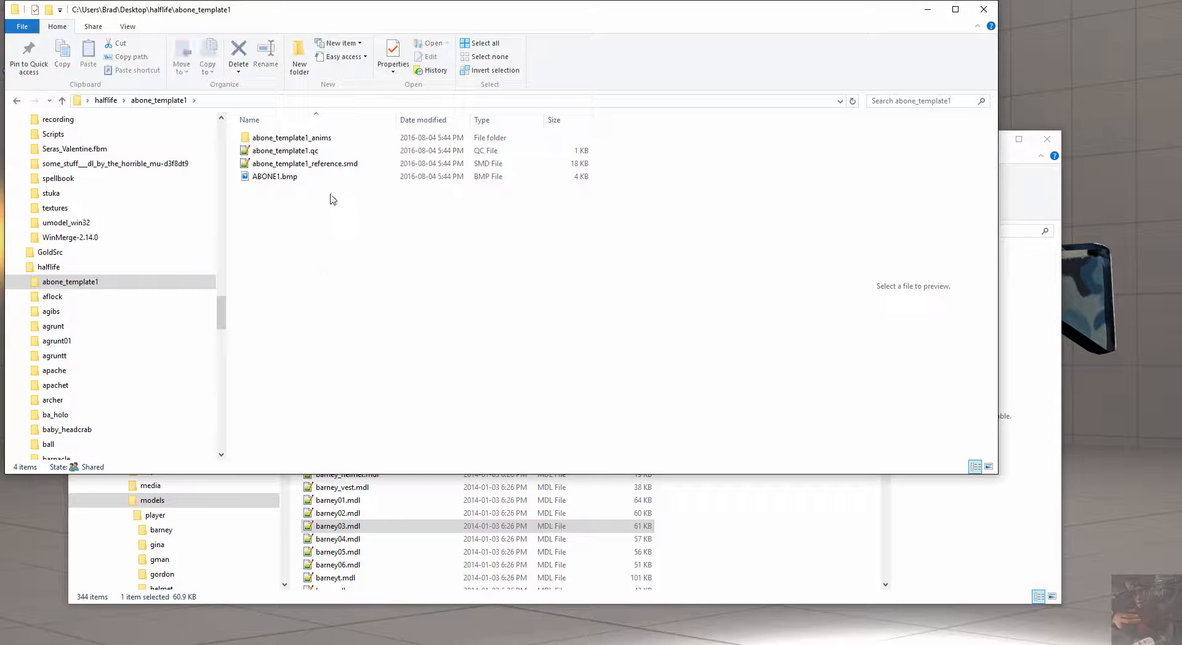
{"action": "double_click", "coordinate": [309, 153]}
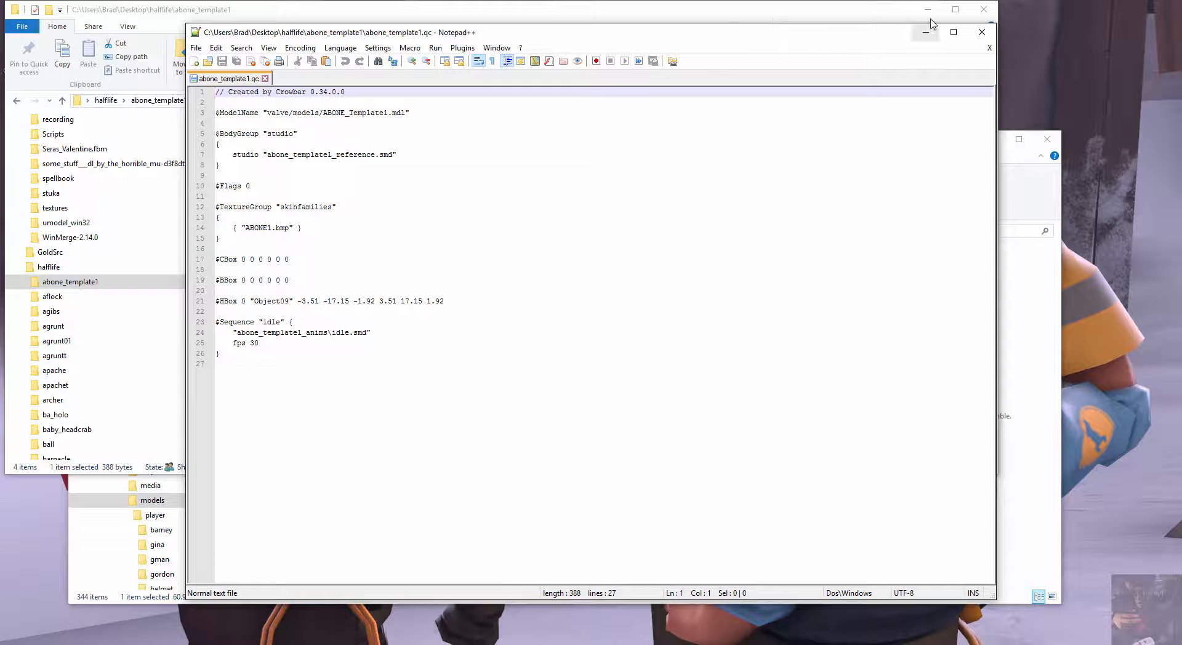
{"action": "left_click", "coordinate": [981, 32]}
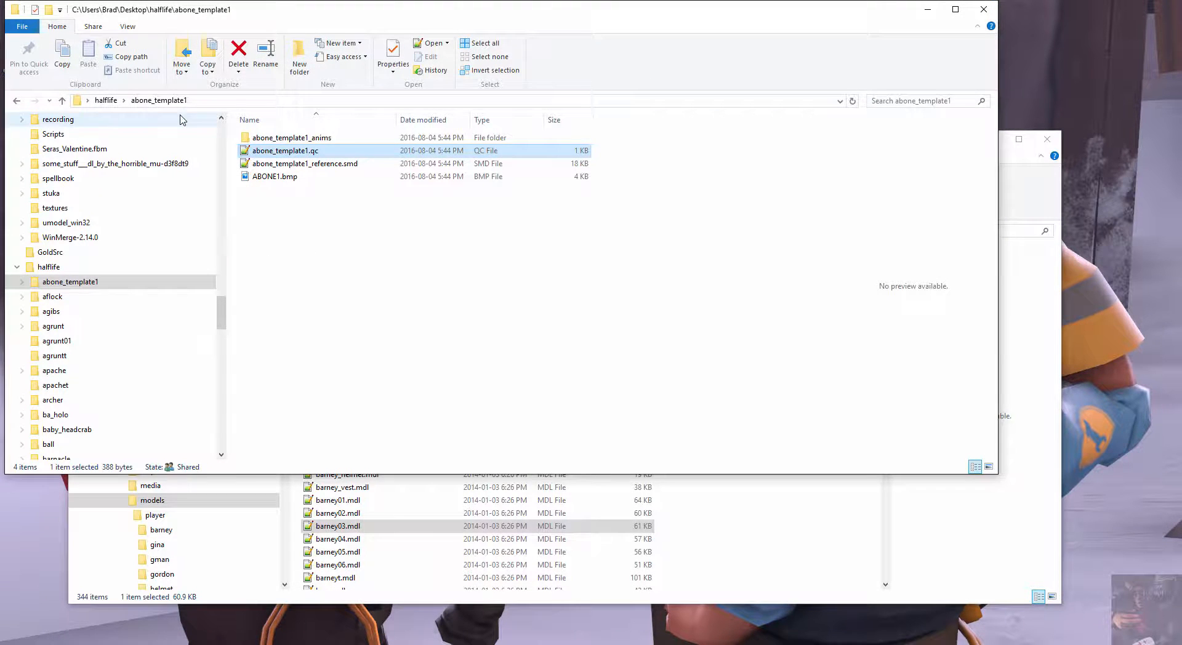
Rename the desktop halflife folder to blueshift
{"action": "left_click", "coordinate": [55, 255]}
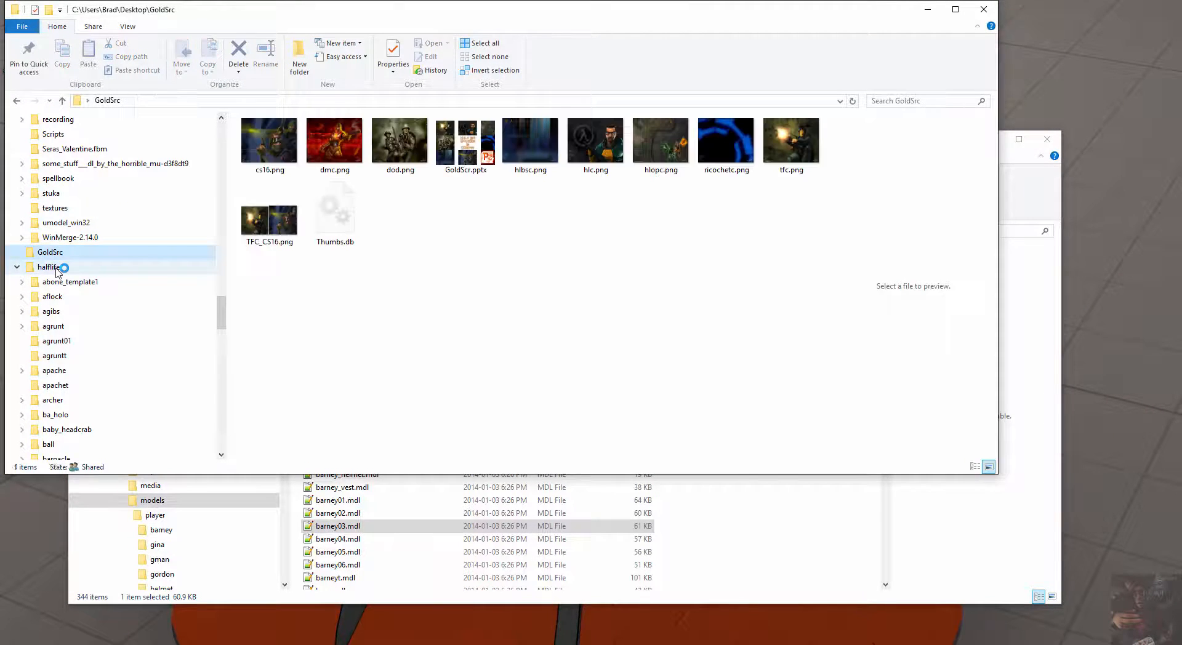
{"action": "left_click", "coordinate": [57, 269]}
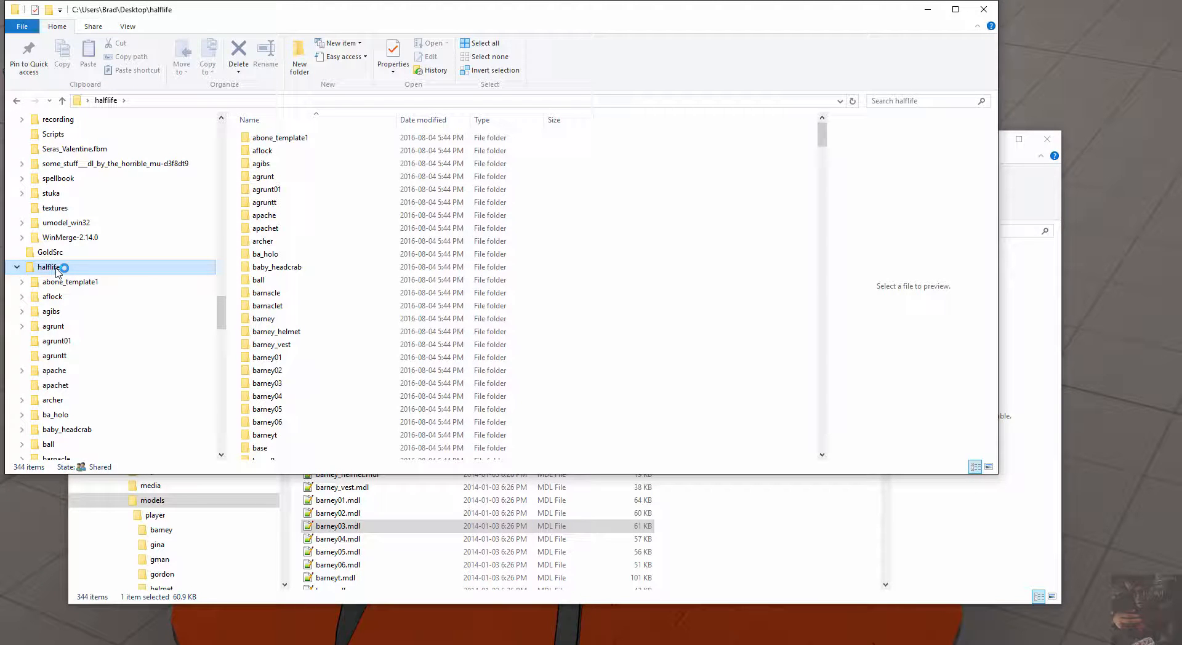
{"action": "right_click", "coordinate": [57, 269]}
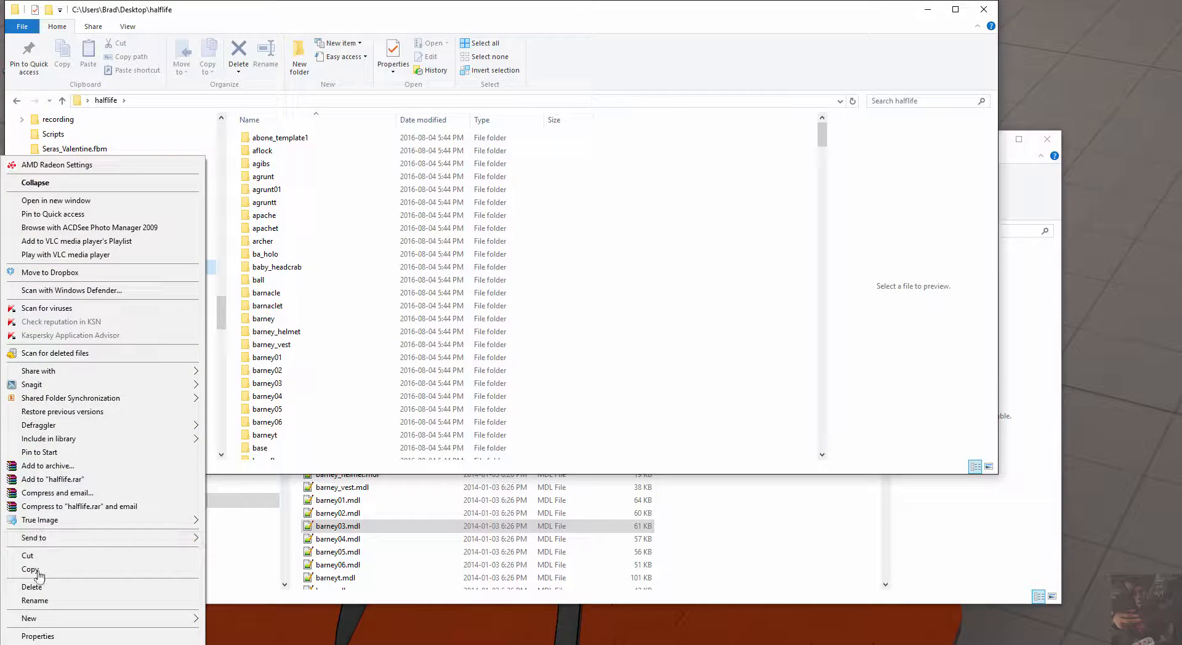
{"action": "left_click", "coordinate": [34, 600]}
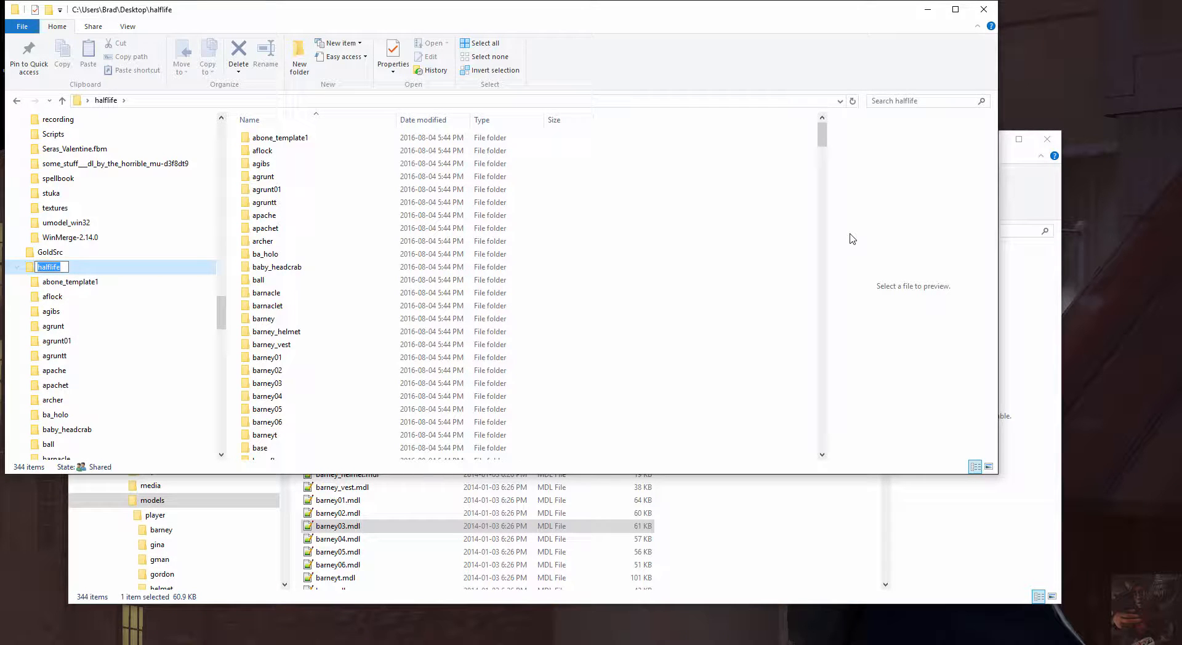
{"action": "type", "text": "blueshi"}
{"action": "key", "text": "Escape"}
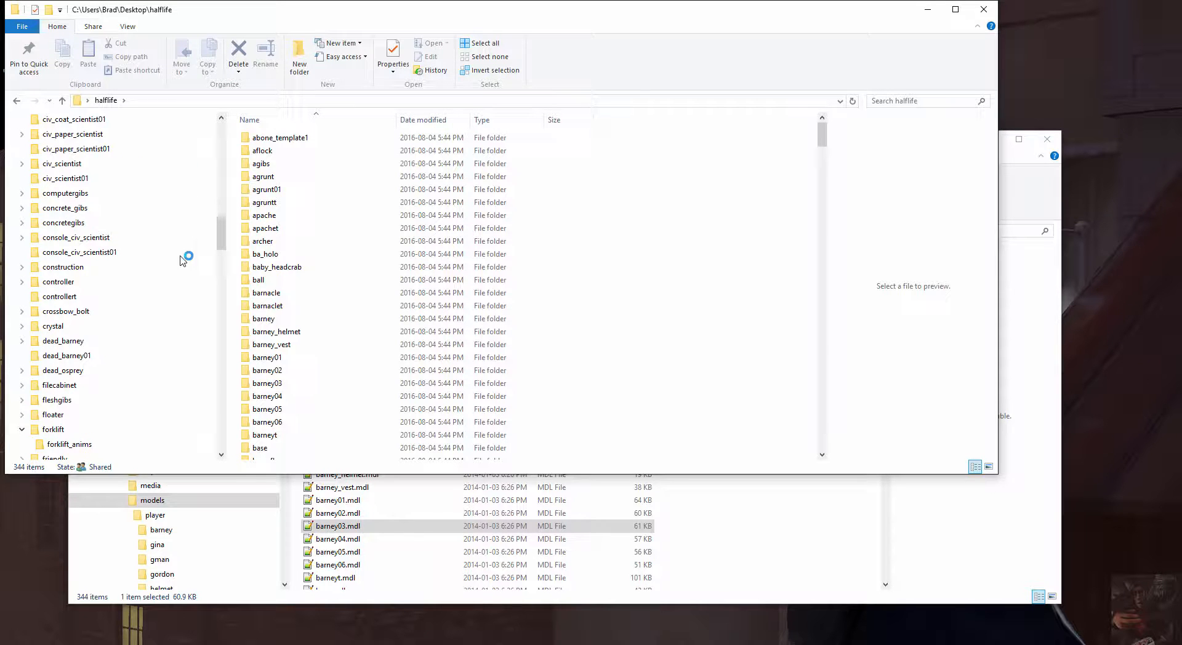
{"action": "scroll", "coordinate": [69, 237], "scroll_direction": "up", "scroll_amount": 1}
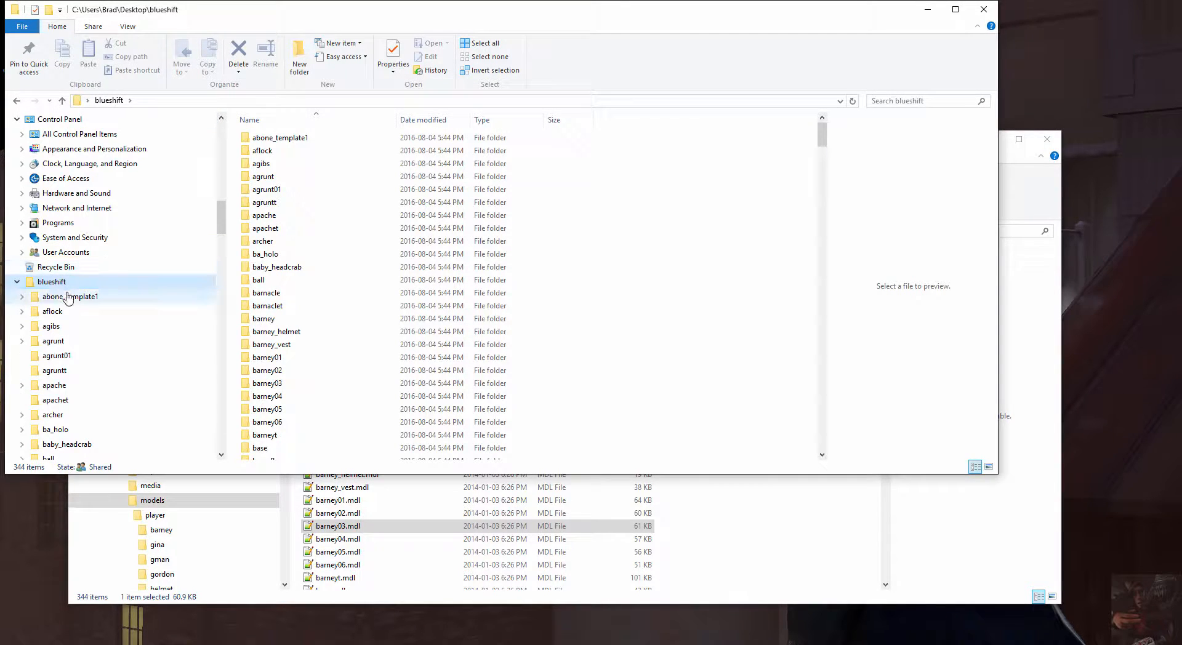
Minimize the bshift models and blueshift folder windows to return to Crowbar
{"action": "left_click", "coordinate": [1029, 194]}
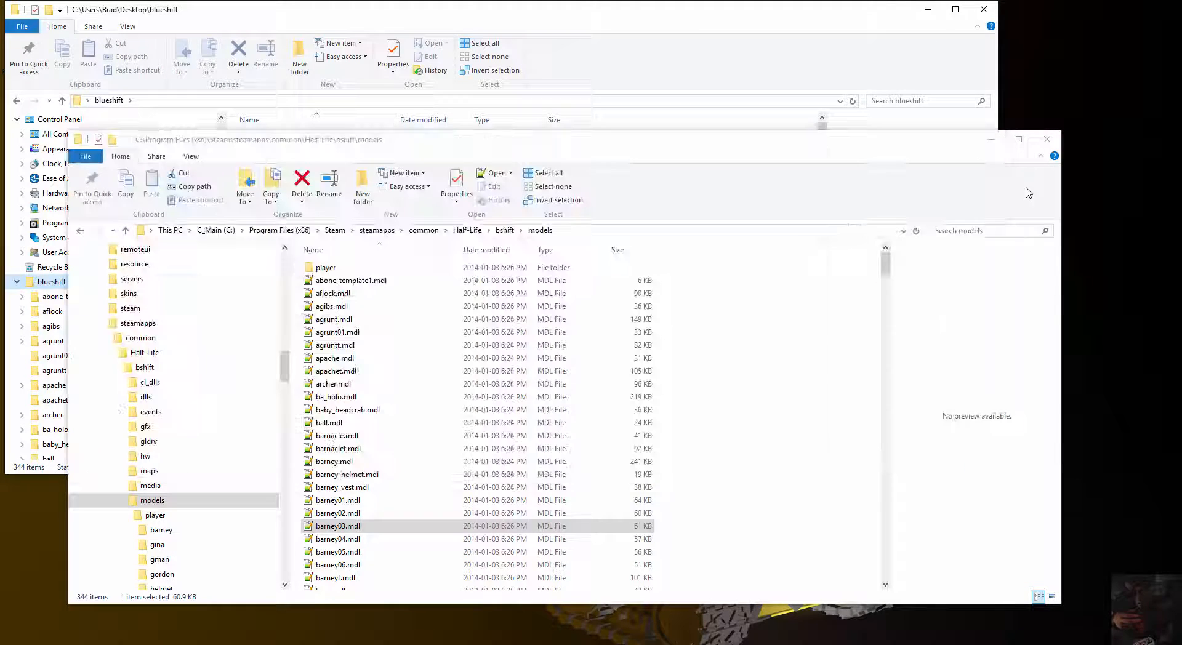
{"action": "left_click", "coordinate": [990, 141]}
{"action": "left_click", "coordinate": [928, 10]}
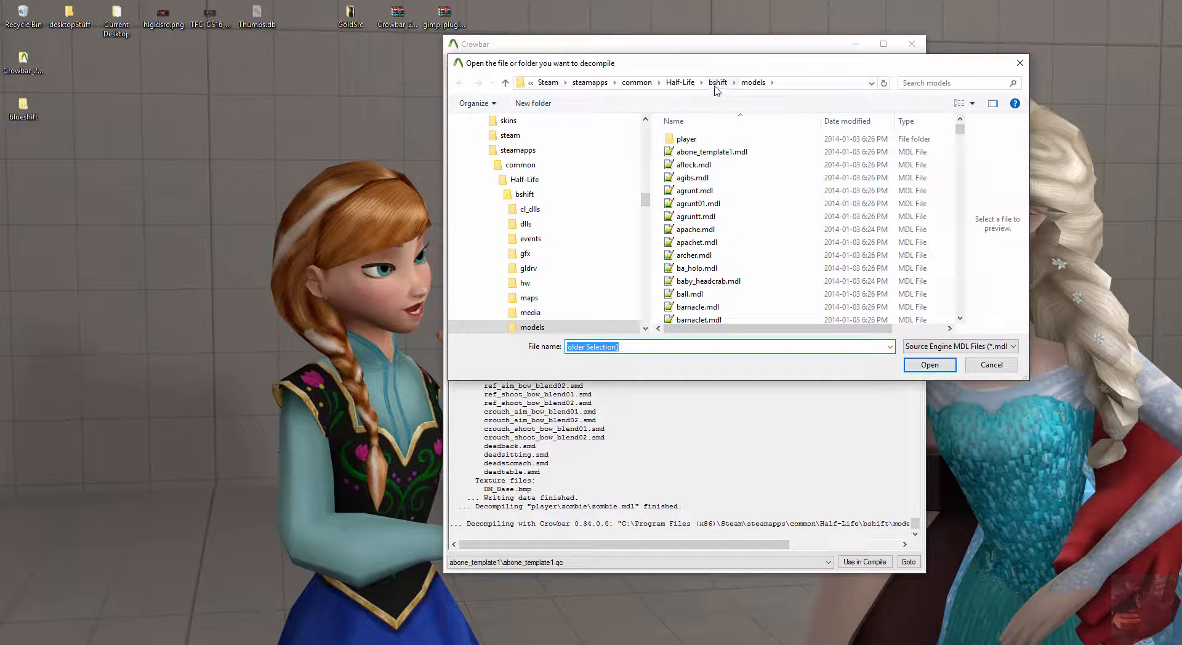
Browse to the bshift_hd models folder under Half-Life in the decompile source dialog and look through its MDL files
{"action": "left_click", "coordinate": [693, 83]}
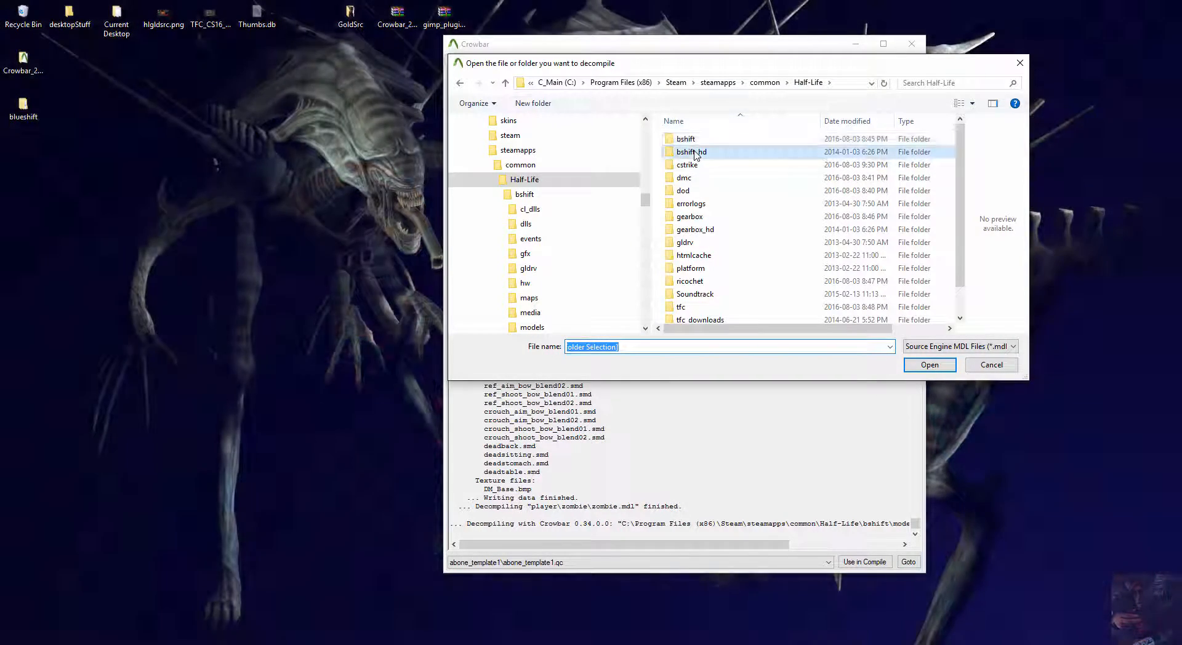
{"action": "left_click", "coordinate": [696, 153]}
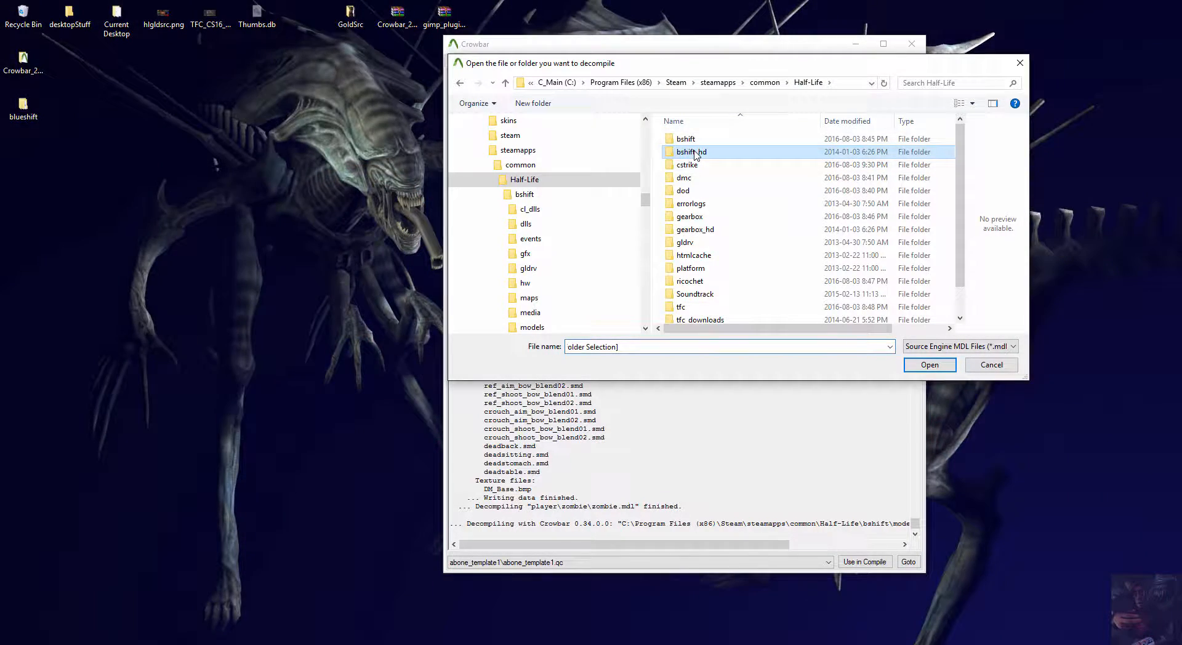
{"action": "double_click", "coordinate": [695, 152]}
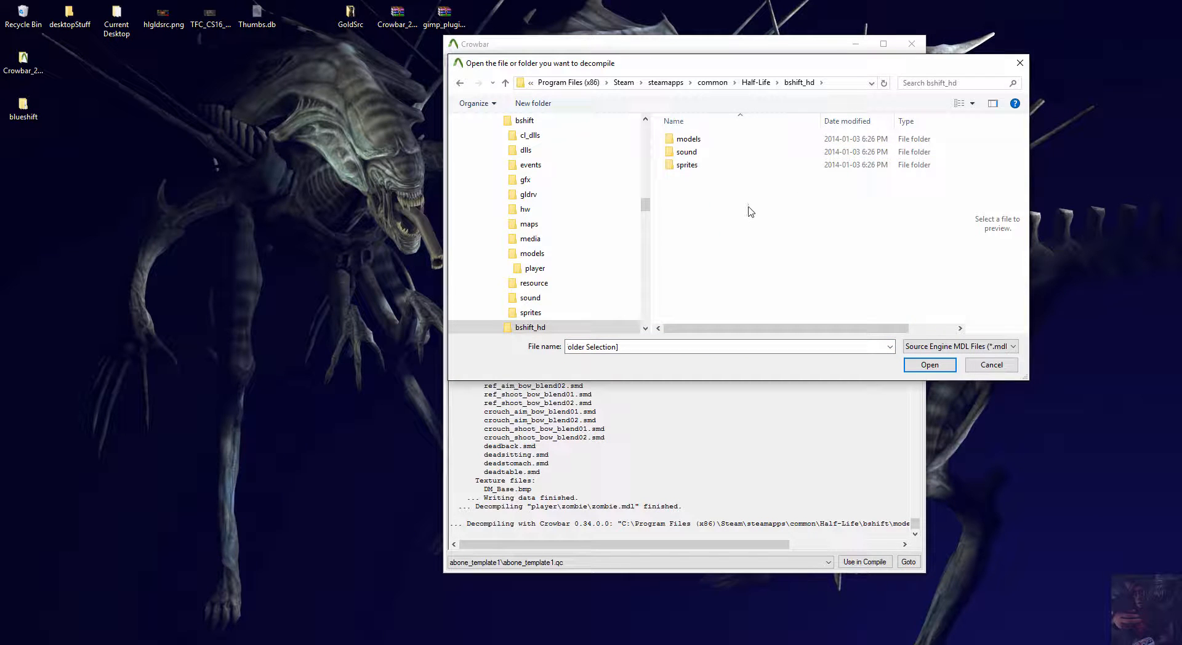
{"action": "left_click", "coordinate": [695, 144]}
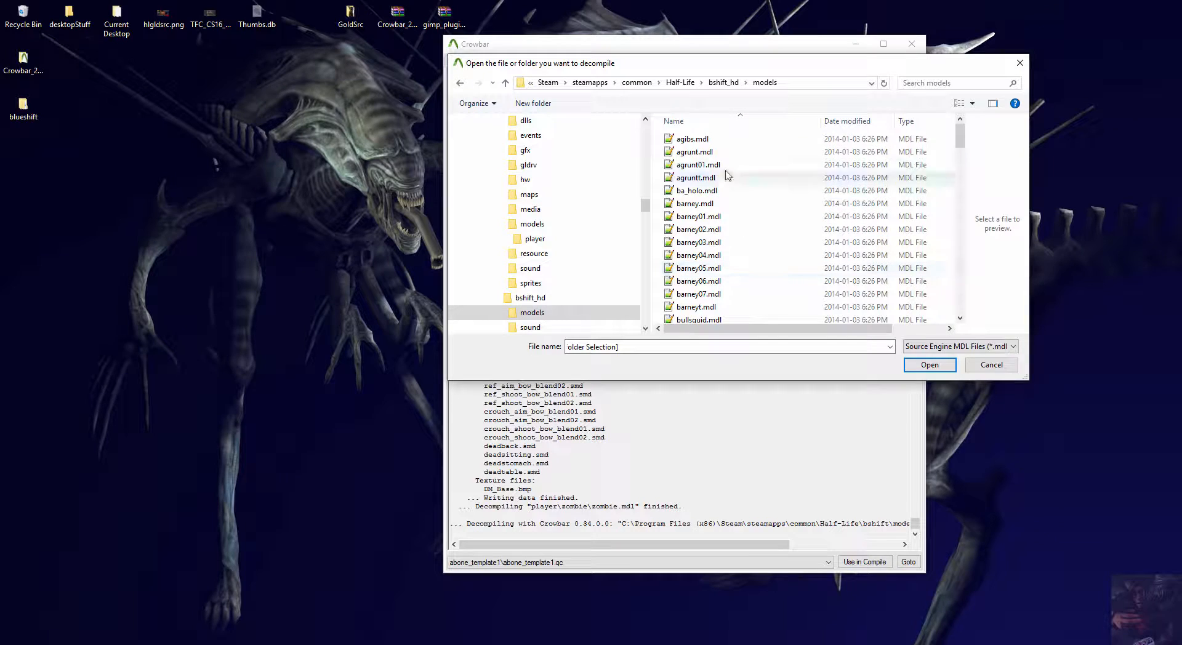
{"action": "scroll", "coordinate": [713, 154], "scroll_direction": "down", "scroll_amount": 20}
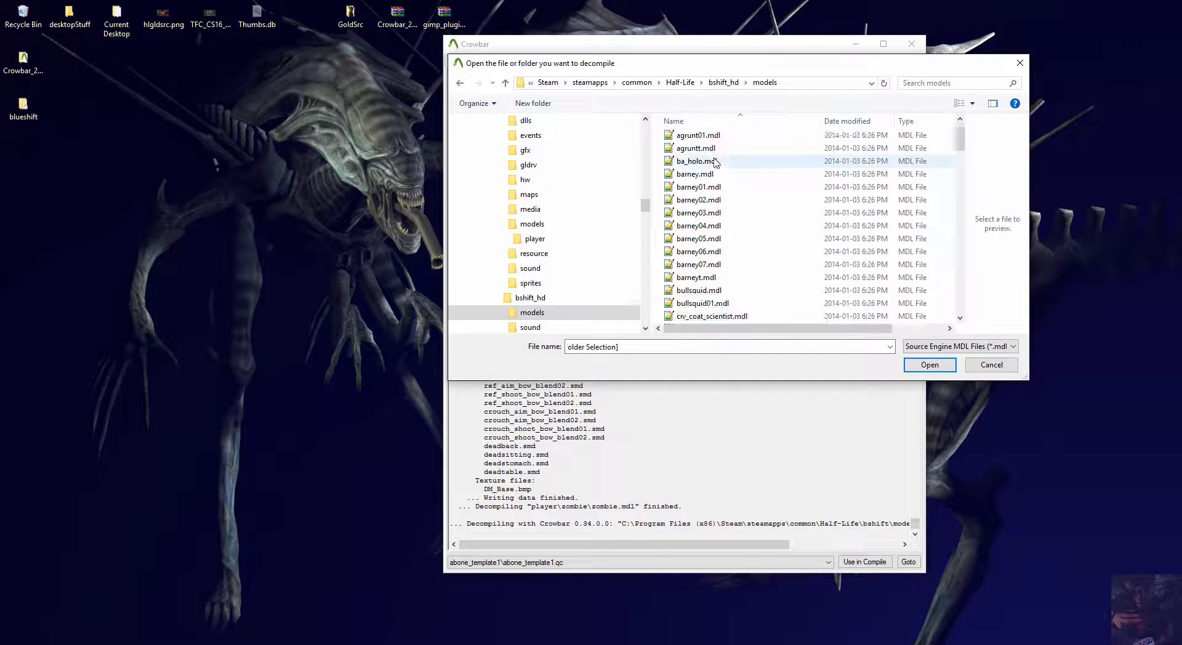
{"action": "scroll", "coordinate": [713, 161], "scroll_direction": "up", "scroll_amount": 15}
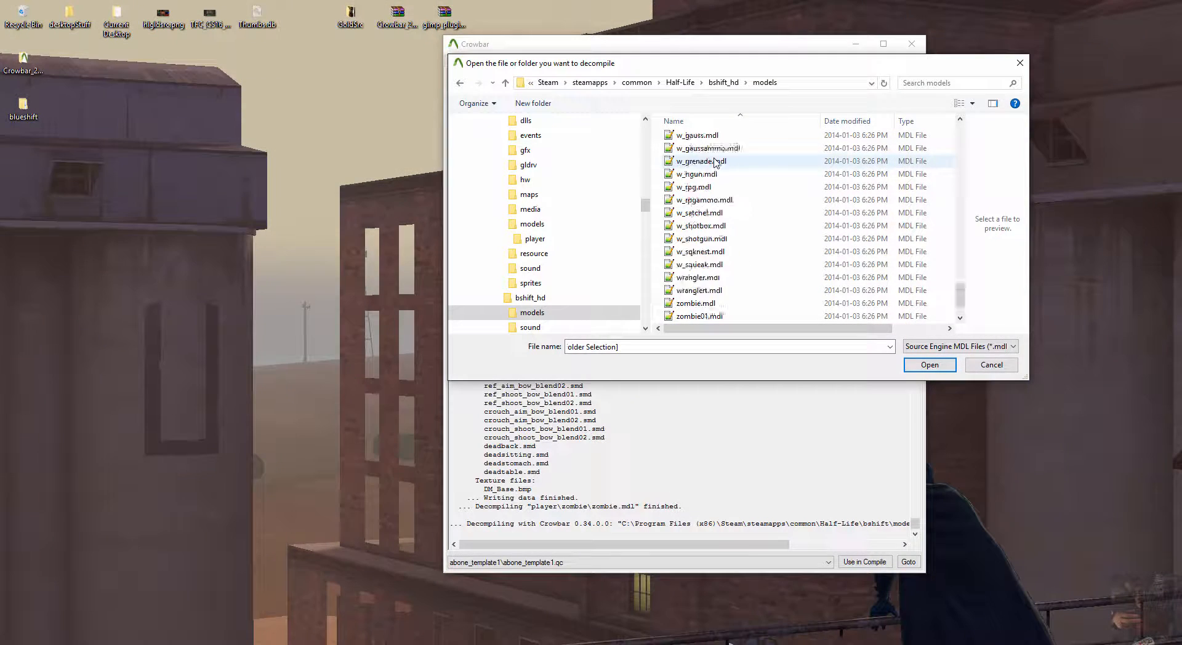
Browse to the cstrike models folder under Half-Life and move the dialog aside to uncover Crowbar's decompile settings
{"action": "left_click", "coordinate": [687, 84]}
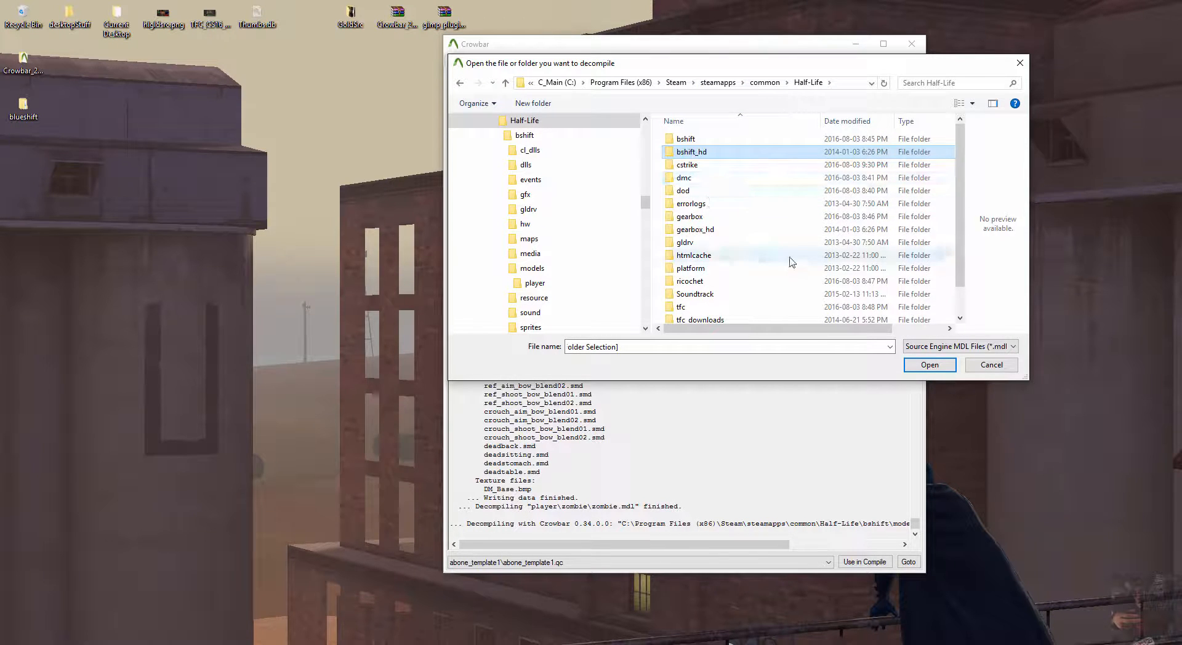
{"action": "double_click", "coordinate": [697, 166]}
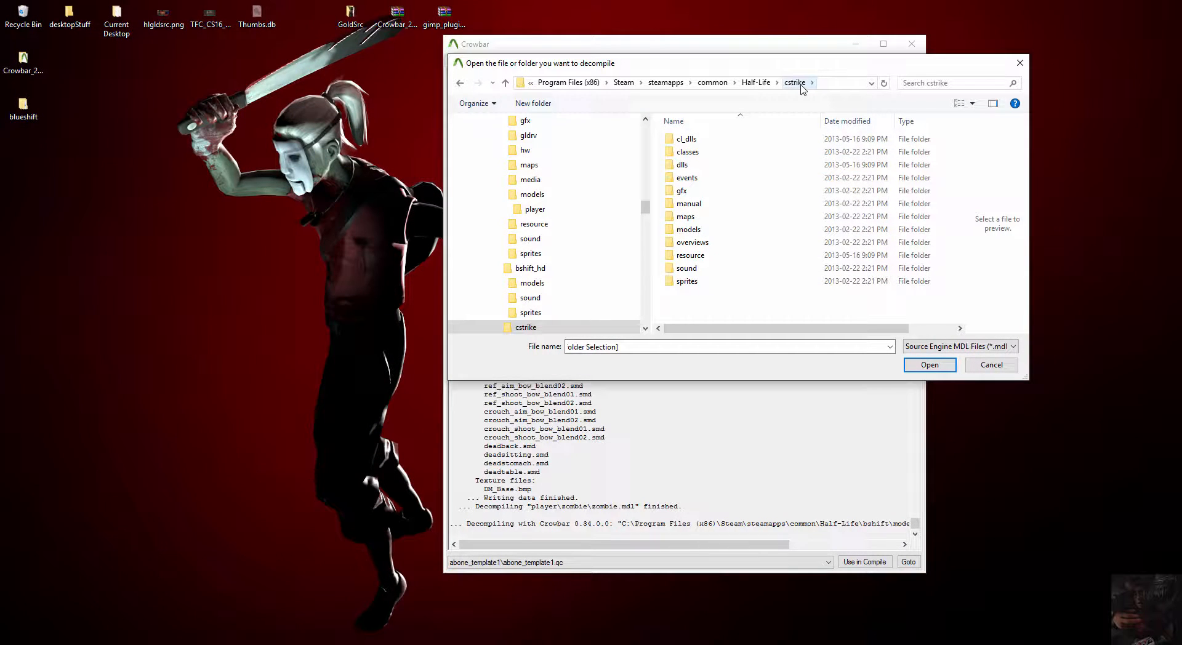
{"action": "left_click", "coordinate": [697, 229]}
{"action": "double_click", "coordinate": [697, 229]}
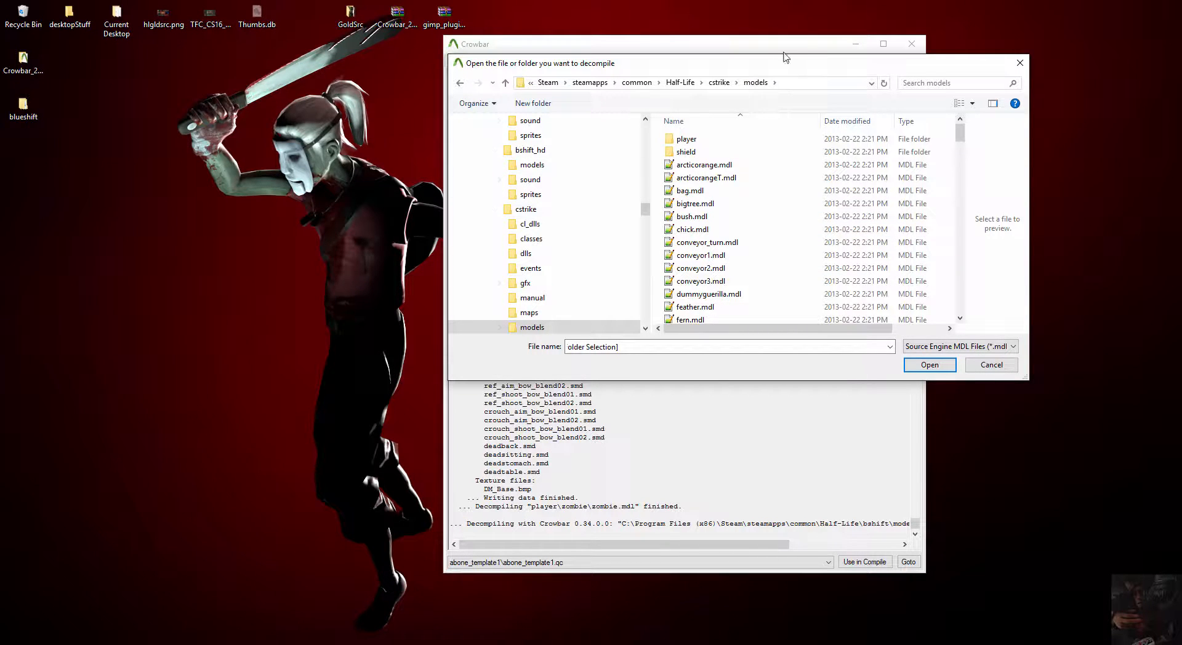
{"action": "left_click_drag", "start_coordinate": [789, 66], "coordinate": [346, 244]}
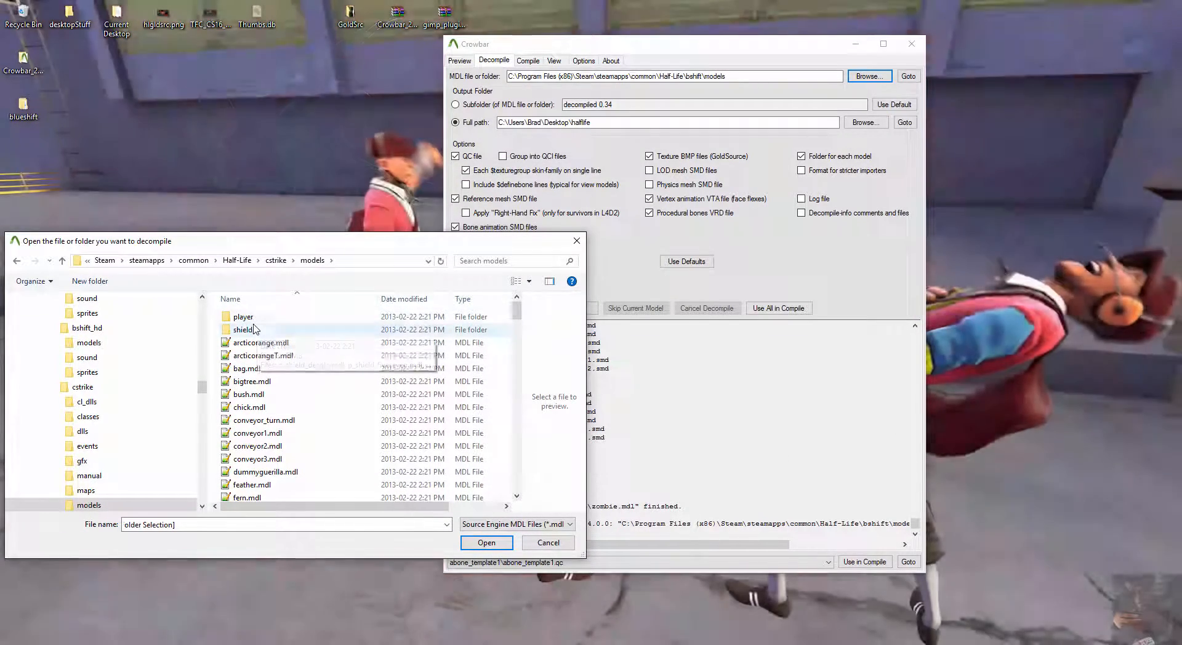
Choose guerilla.mdl from the cstrike models\player\guerilla folder as the model to decompile
{"action": "left_click", "coordinate": [252, 318]}
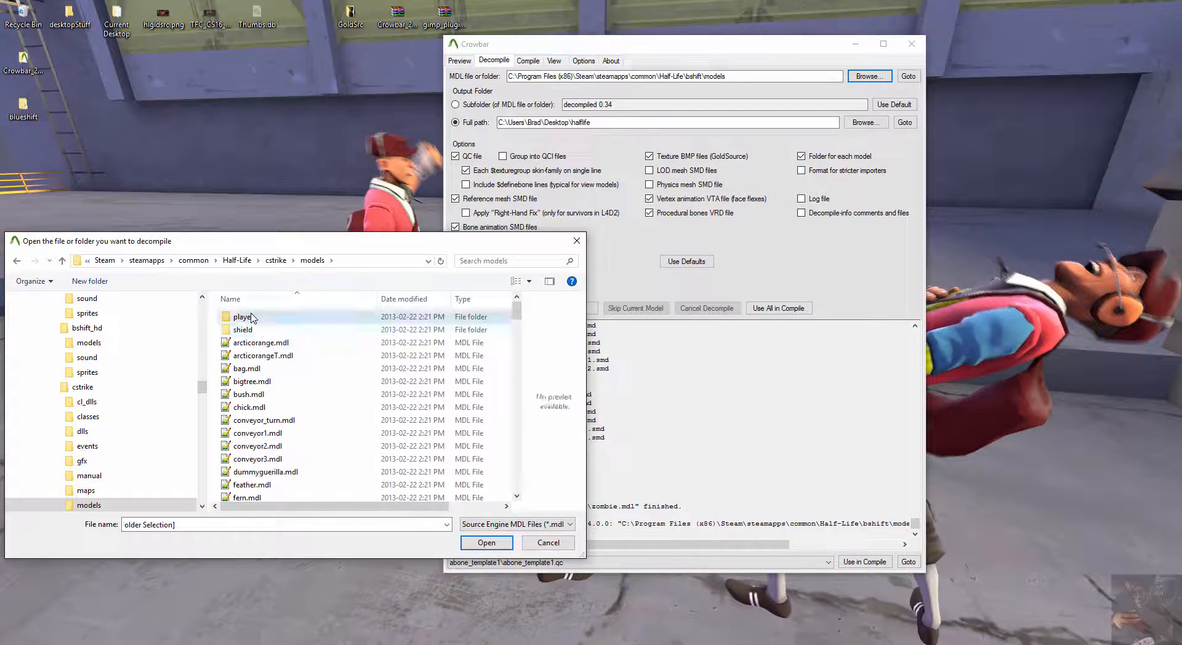
{"action": "double_click", "coordinate": [251, 318]}
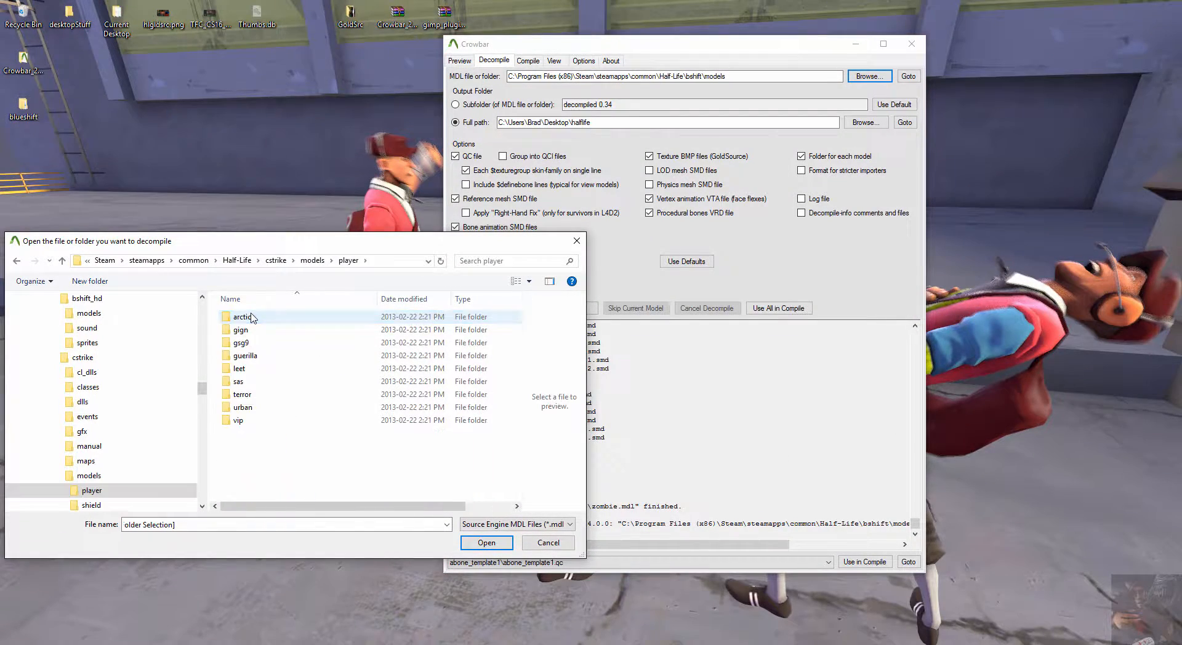
{"action": "double_click", "coordinate": [245, 356]}
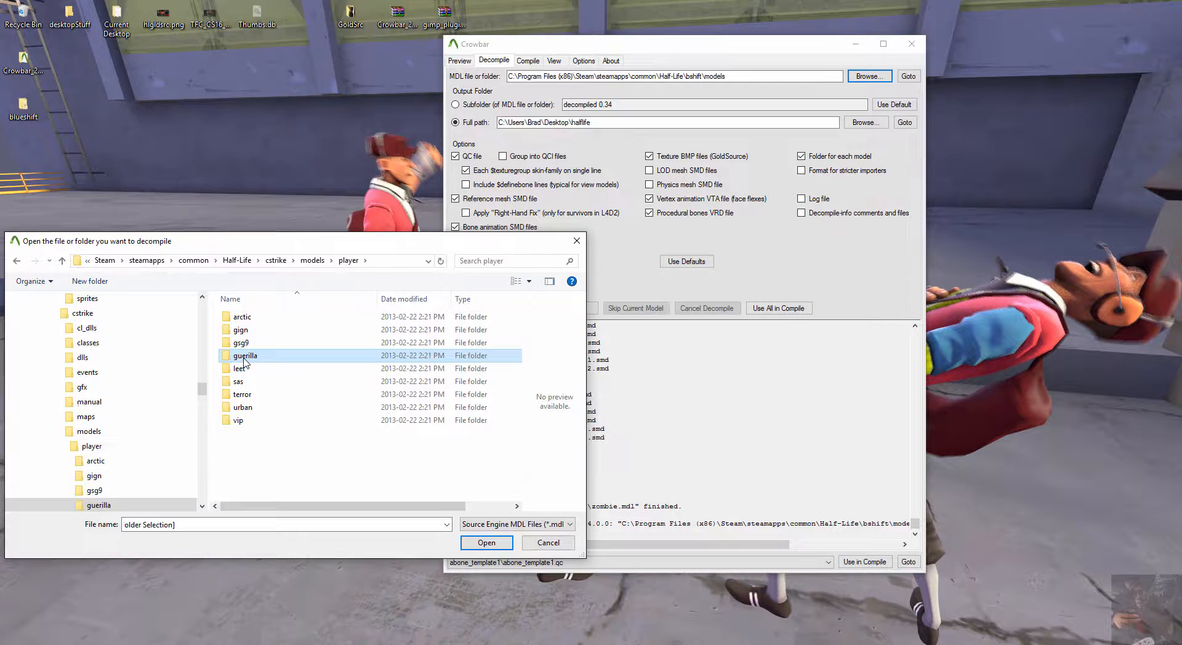
{"action": "left_click_drag", "start_coordinate": [252, 318], "coordinate": [750, 83]}
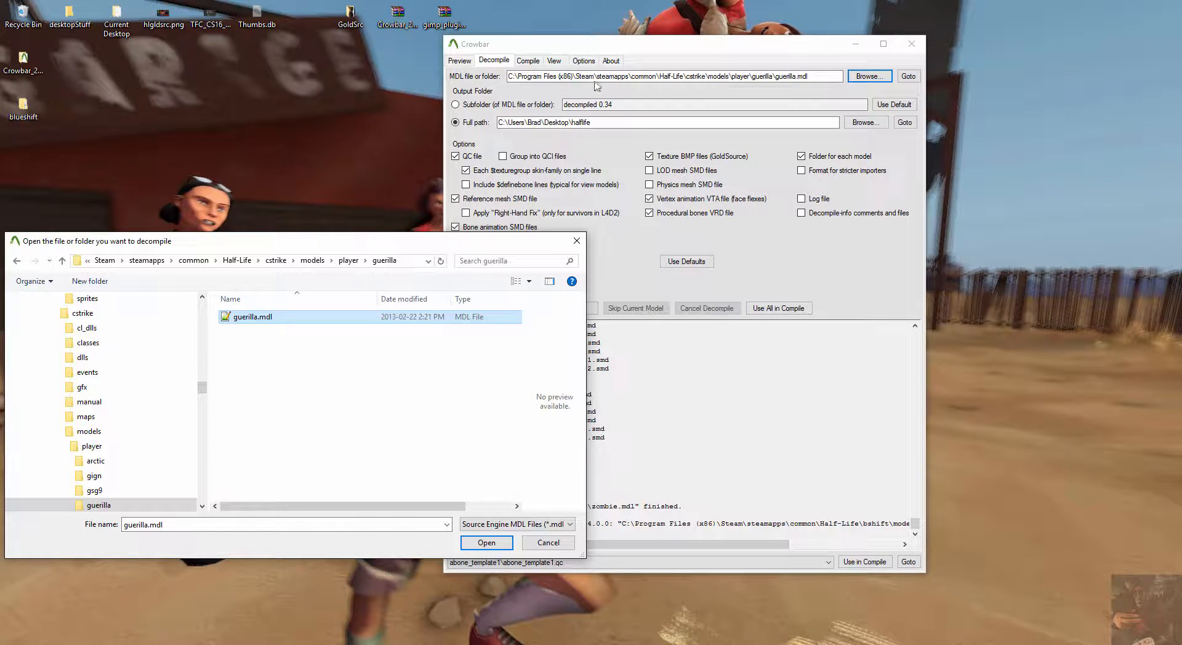
{"action": "left_click", "coordinate": [861, 124]}
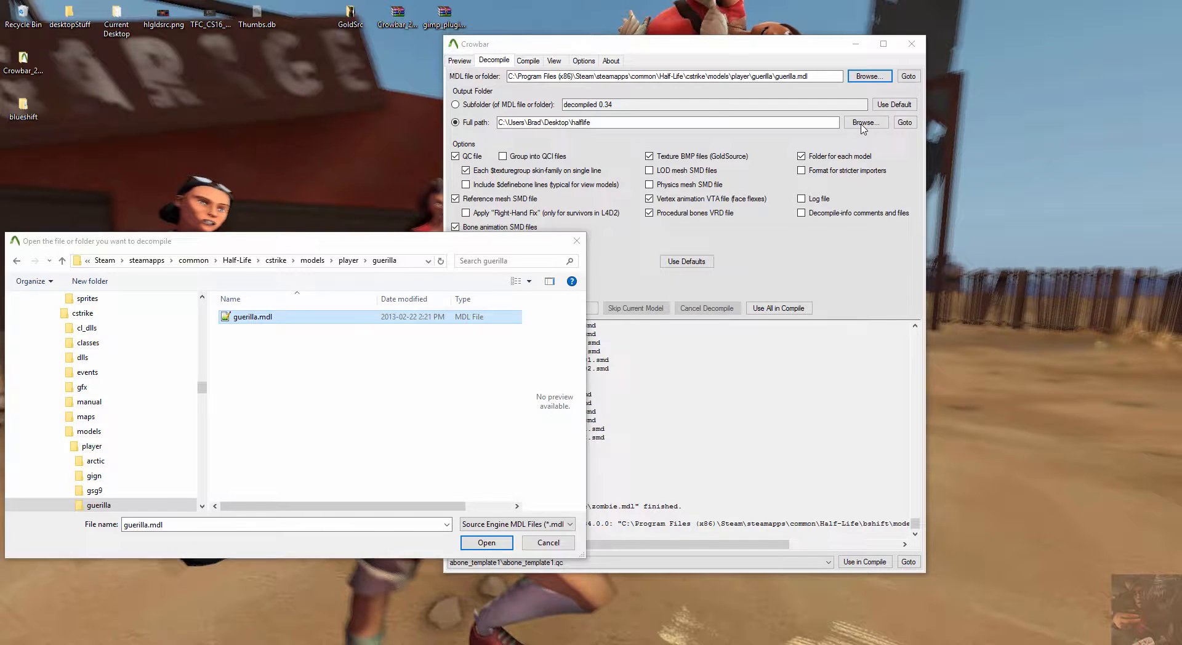
{"action": "left_click", "coordinate": [463, 544]}
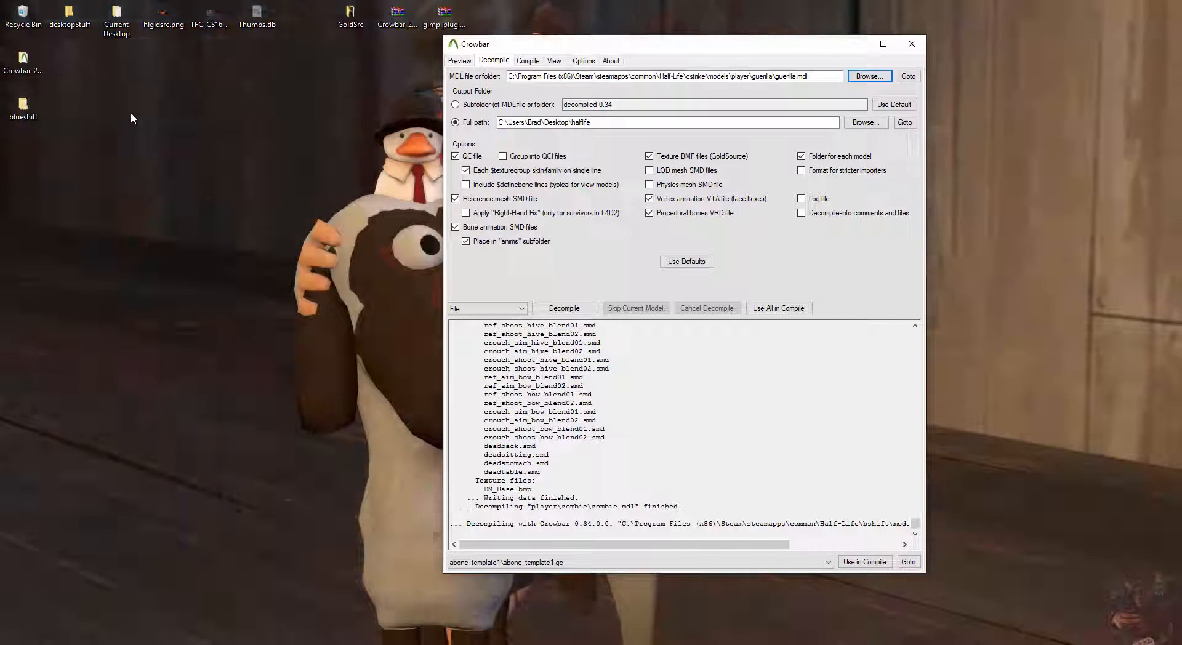
Create a new folder named cs16 on the desktop
{"action": "left_click", "coordinate": [131, 113]}
{"action": "right_click", "coordinate": [130, 112]}
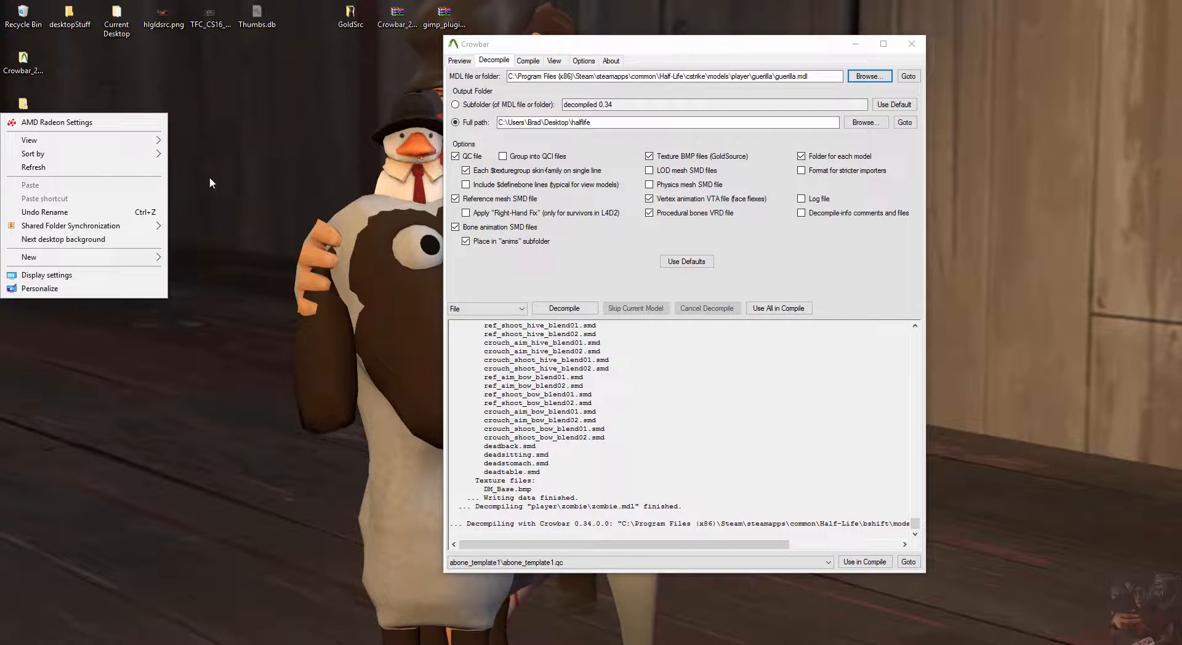
{"action": "mouse_move", "coordinate": [155, 257]}
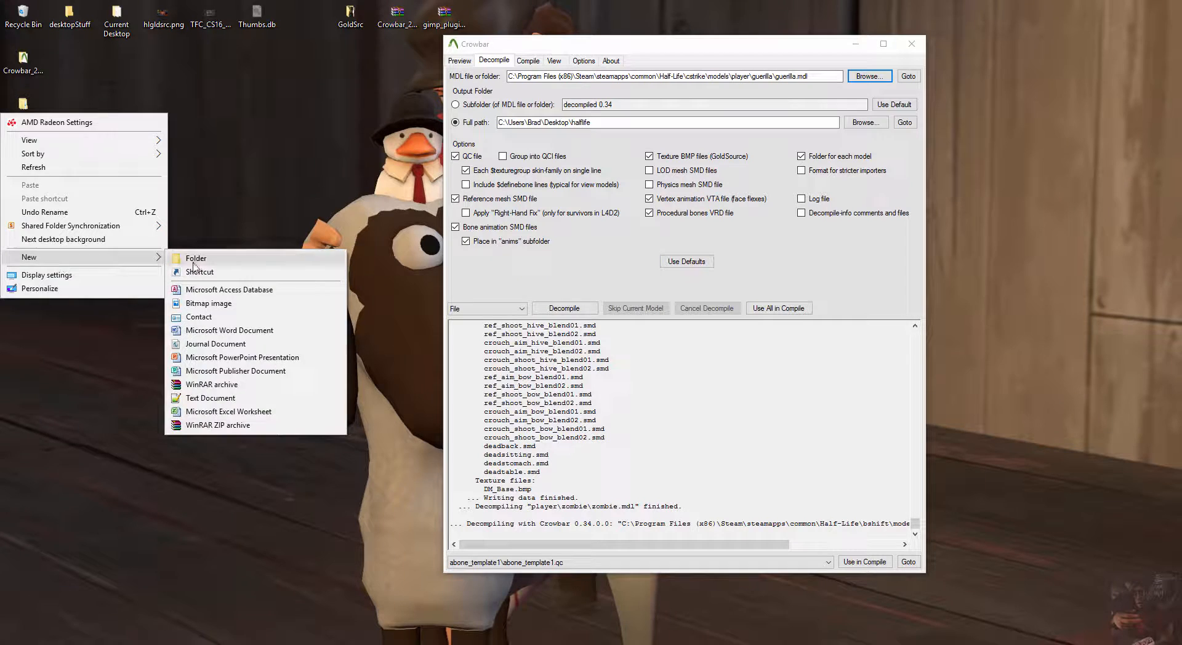
{"action": "left_click", "coordinate": [223, 258]}
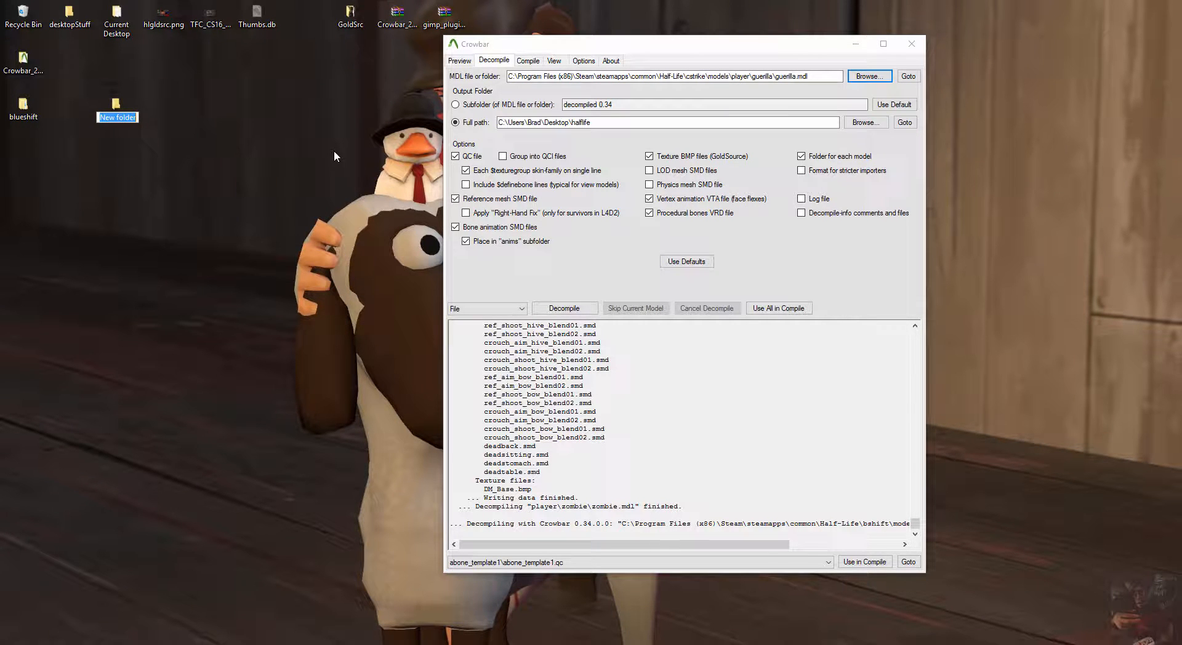
{"action": "type", "text": "cs1"}
{"action": "type", "text": "6"}
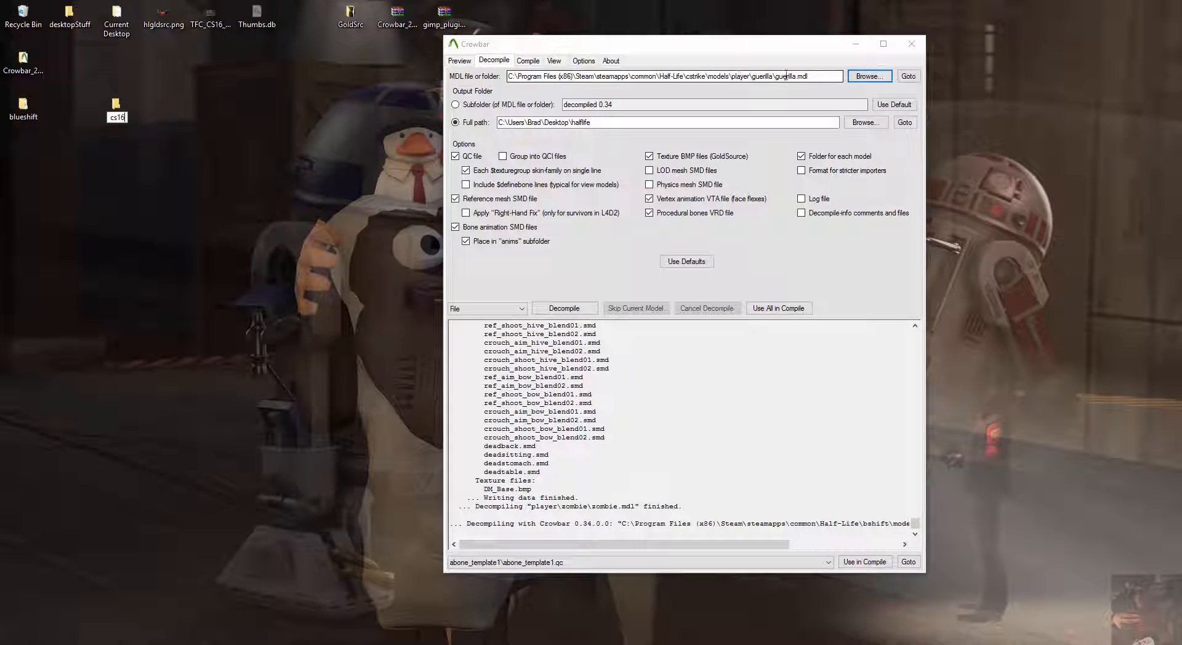
Set the decompile output's full path to the cs16 folder on the desktop
{"action": "left_click", "coordinate": [605, 123]}
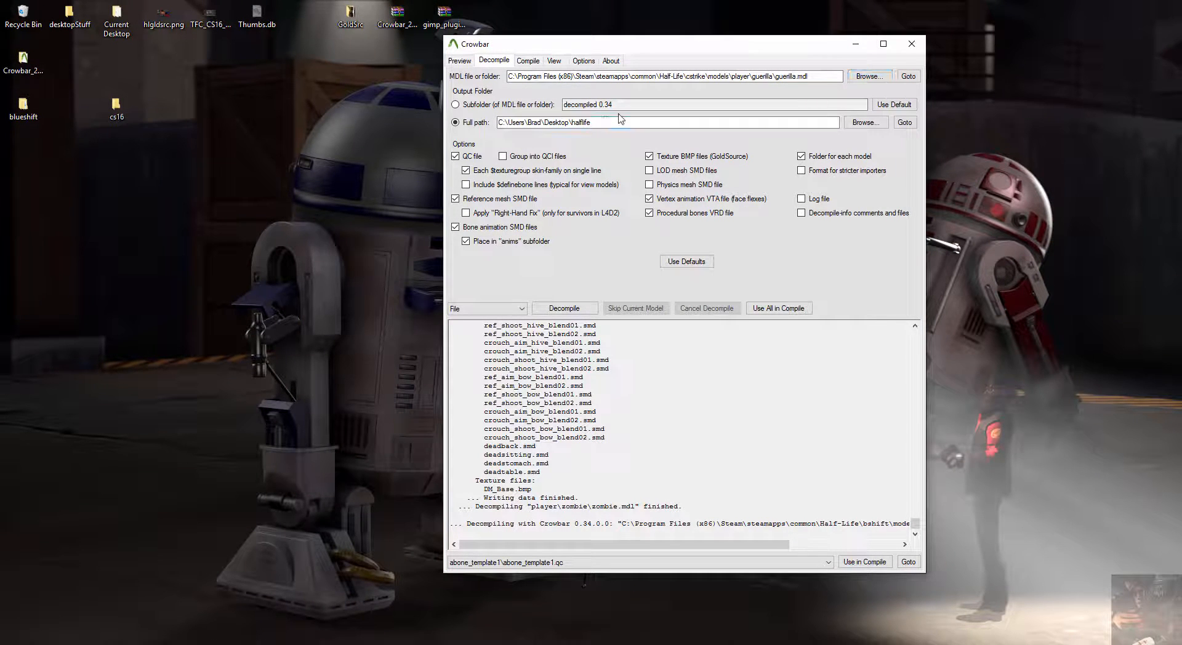
{"action": "key", "text": "BackSpace"}
{"action": "key", "text": "BackSpace"}
{"action": "key", "text": "BackSpace"}
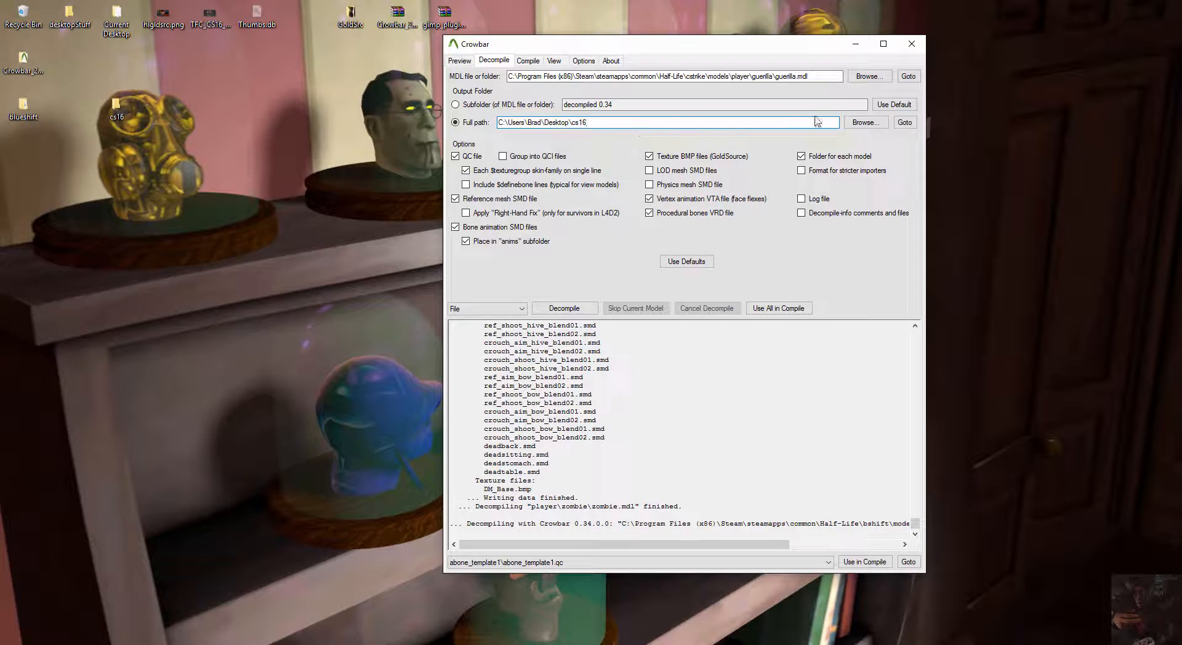
{"action": "left_click", "coordinate": [865, 122]}
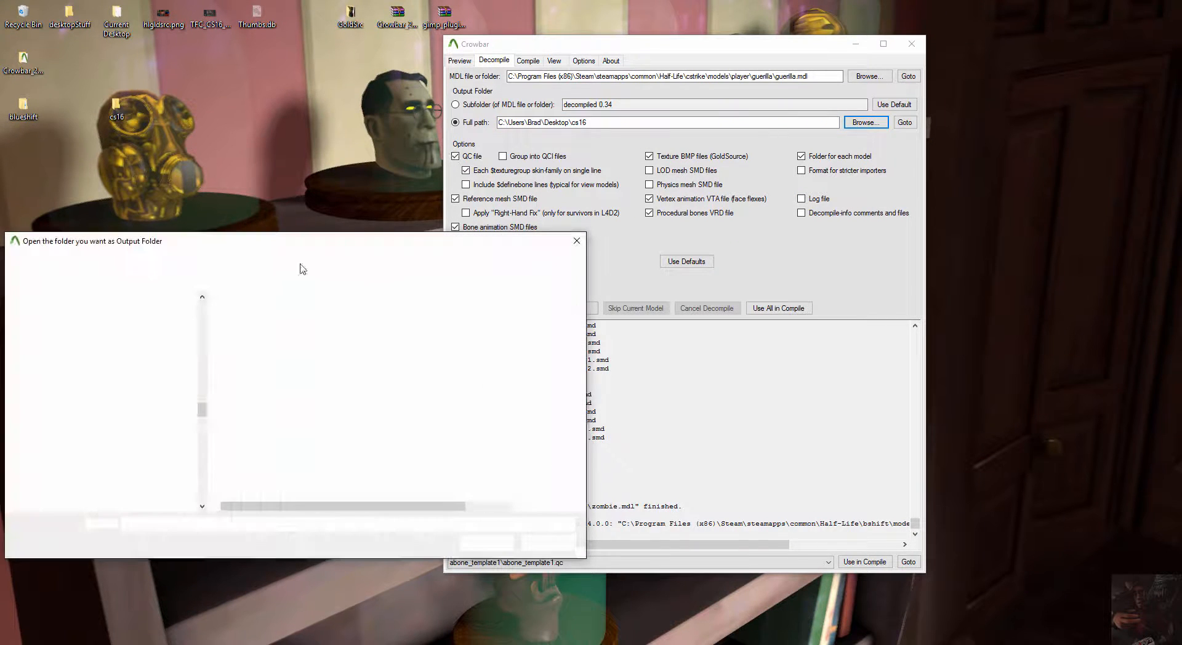
{"action": "left_click", "coordinate": [259, 260]}
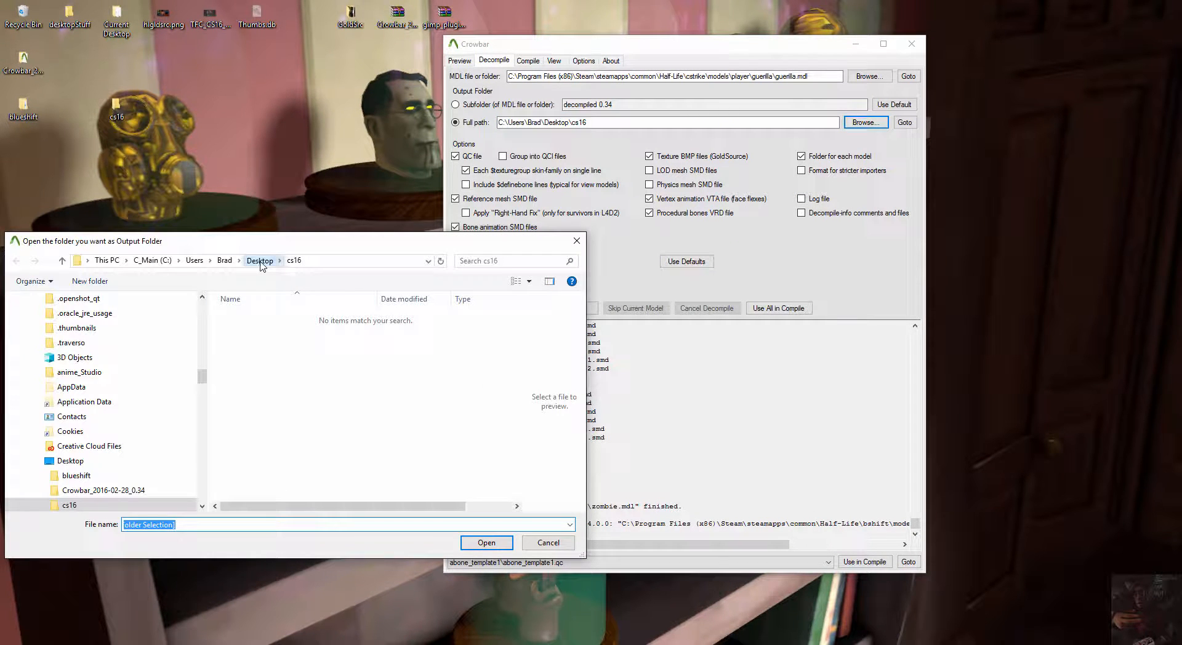
{"action": "double_click", "coordinate": [246, 382]}
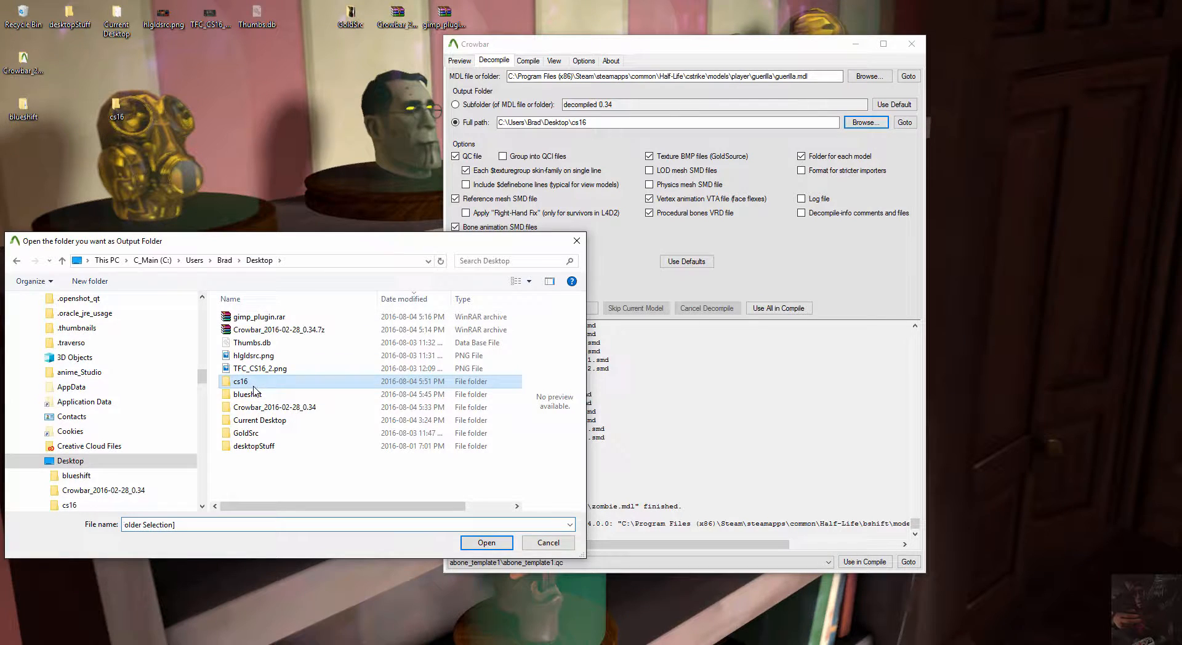
{"action": "left_click", "coordinate": [483, 543]}
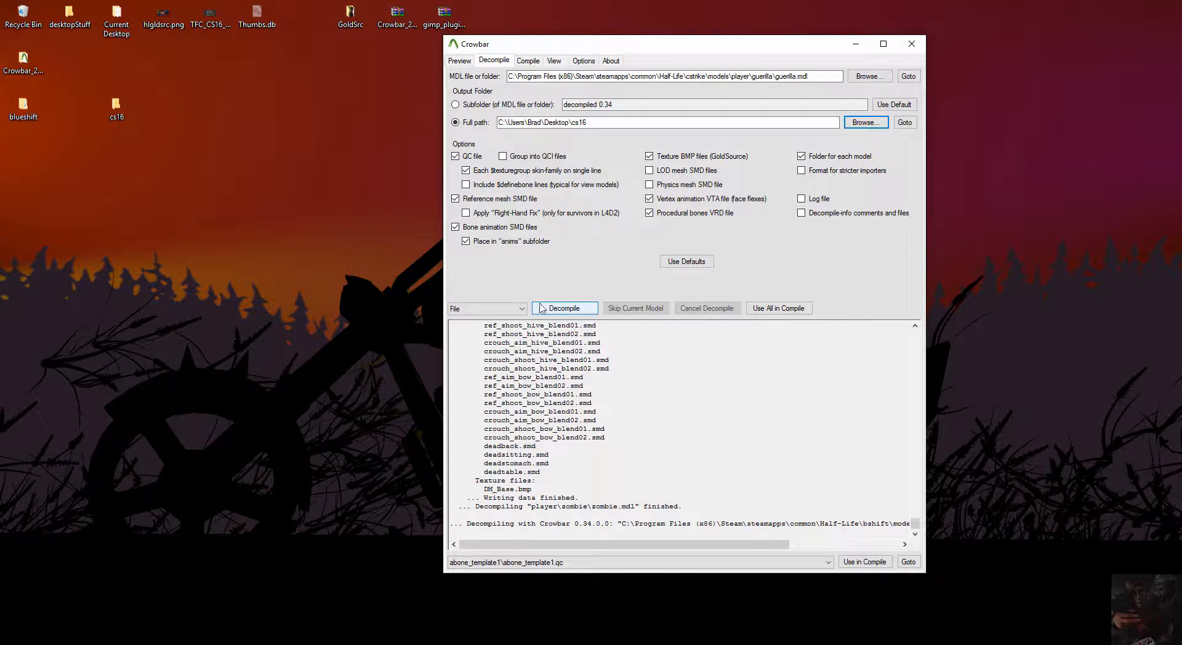
Decompile the guerilla model and look back through the log of written SMD files
{"action": "left_click", "coordinate": [560, 309]}
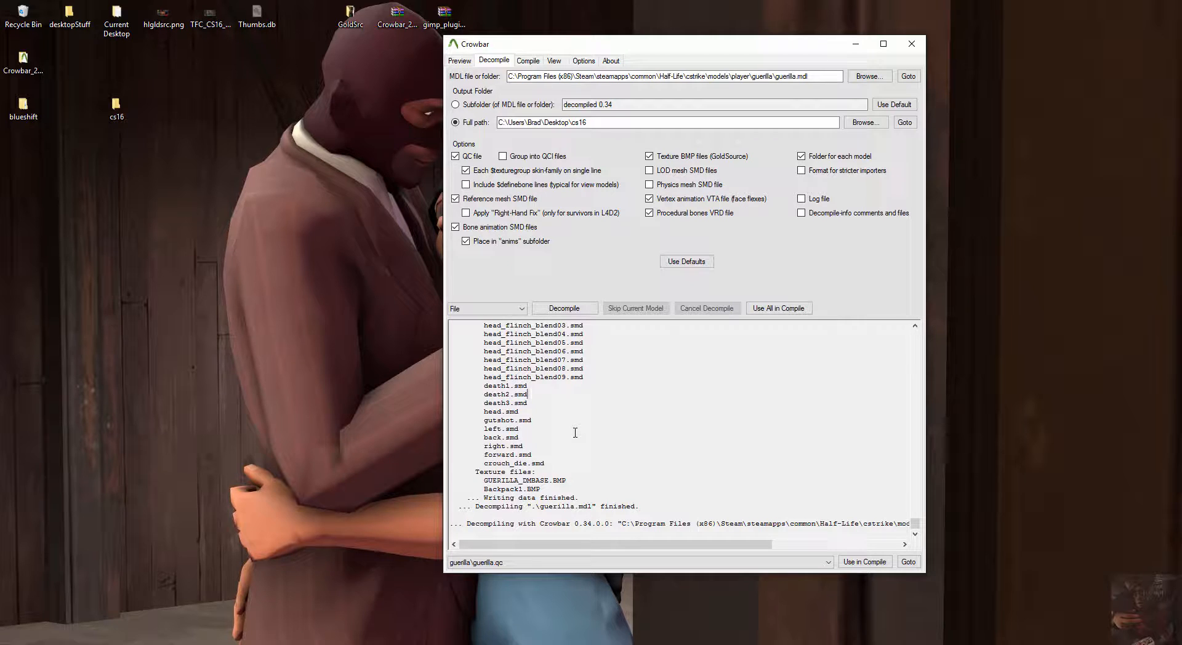
{"action": "scroll", "coordinate": [573, 422], "scroll_direction": "up", "scroll_amount": 20}
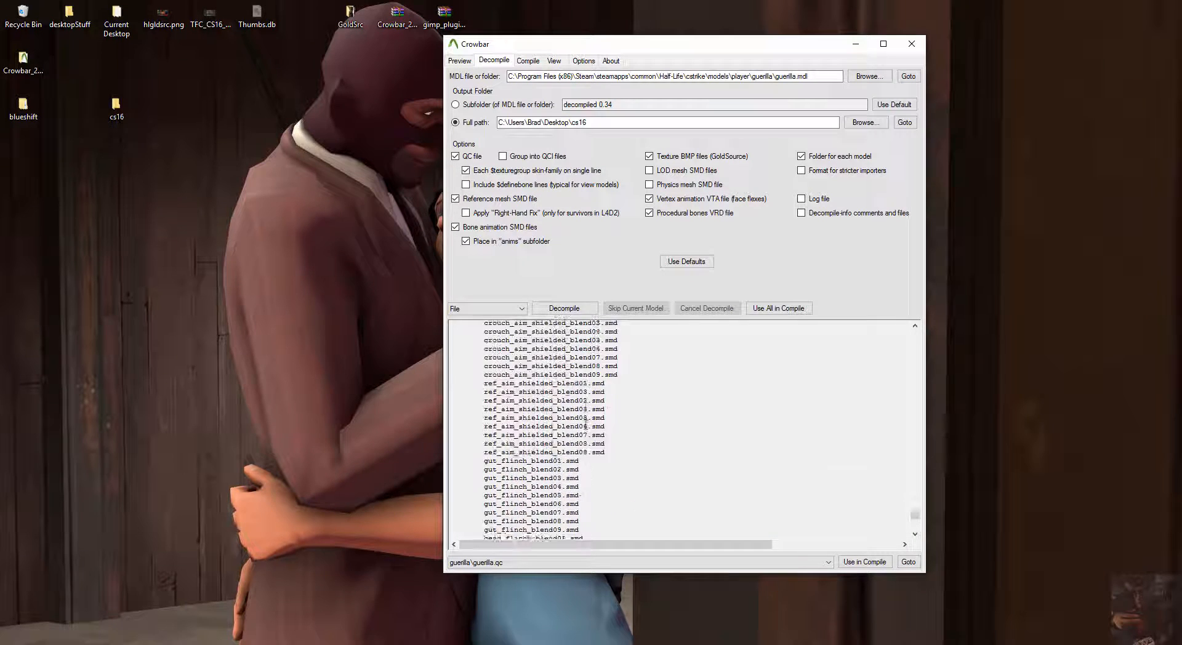
{"action": "scroll", "coordinate": [586, 425], "scroll_direction": "up", "scroll_amount": 15}
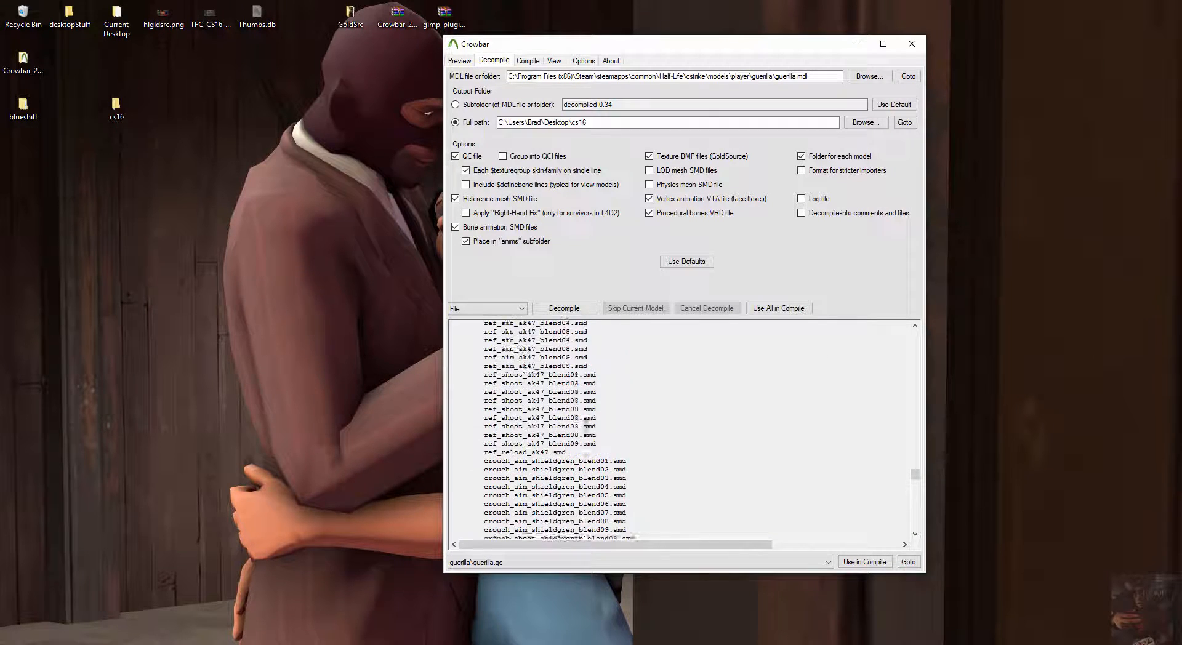
{"action": "scroll", "coordinate": [568, 406], "scroll_direction": "up", "scroll_amount": 15}
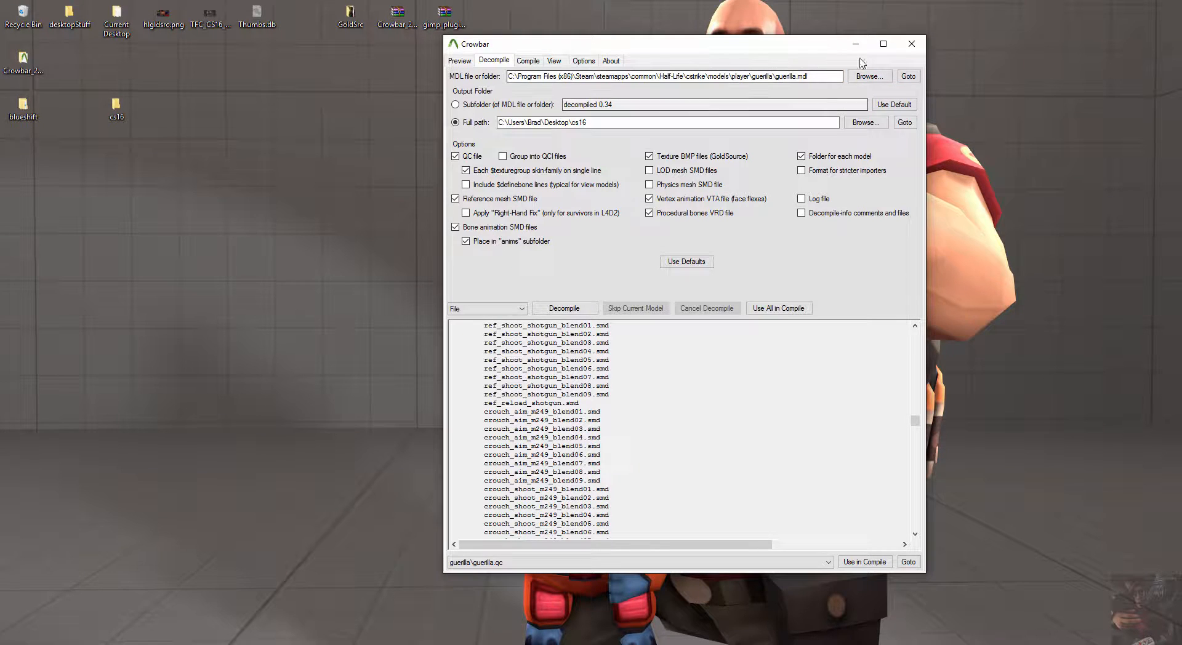
Browse to the Half-Life folder in the decompile source dialog and look at the dmc and dod game folders
{"action": "left_click", "coordinate": [868, 76]}
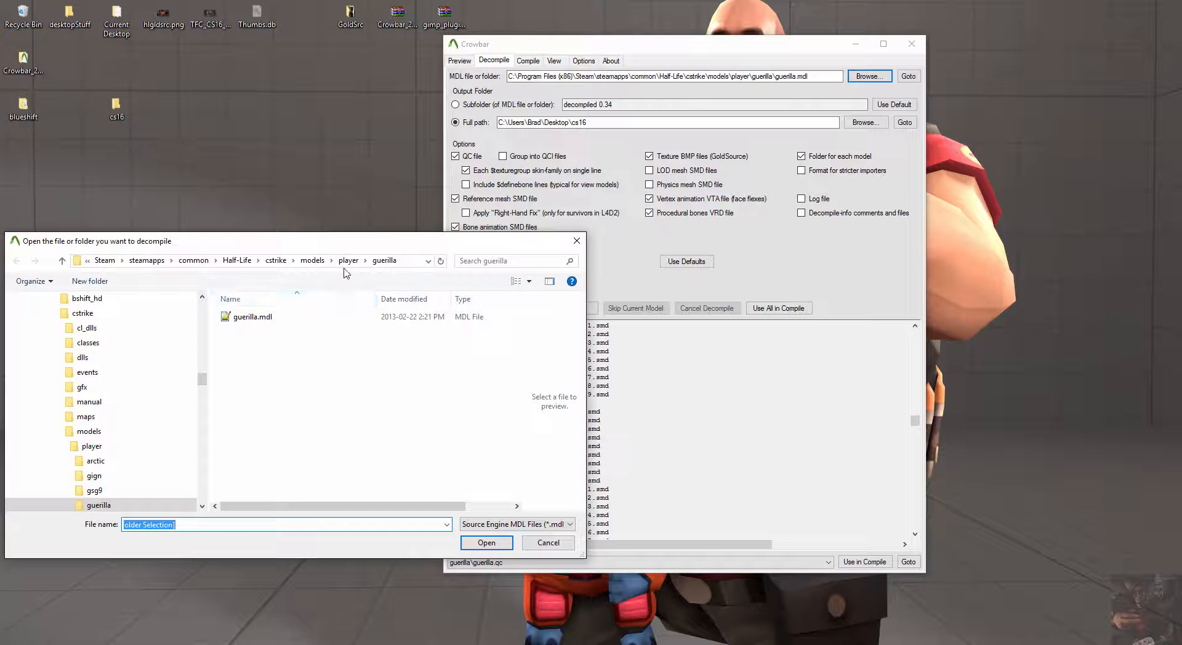
{"action": "left_click", "coordinate": [236, 260]}
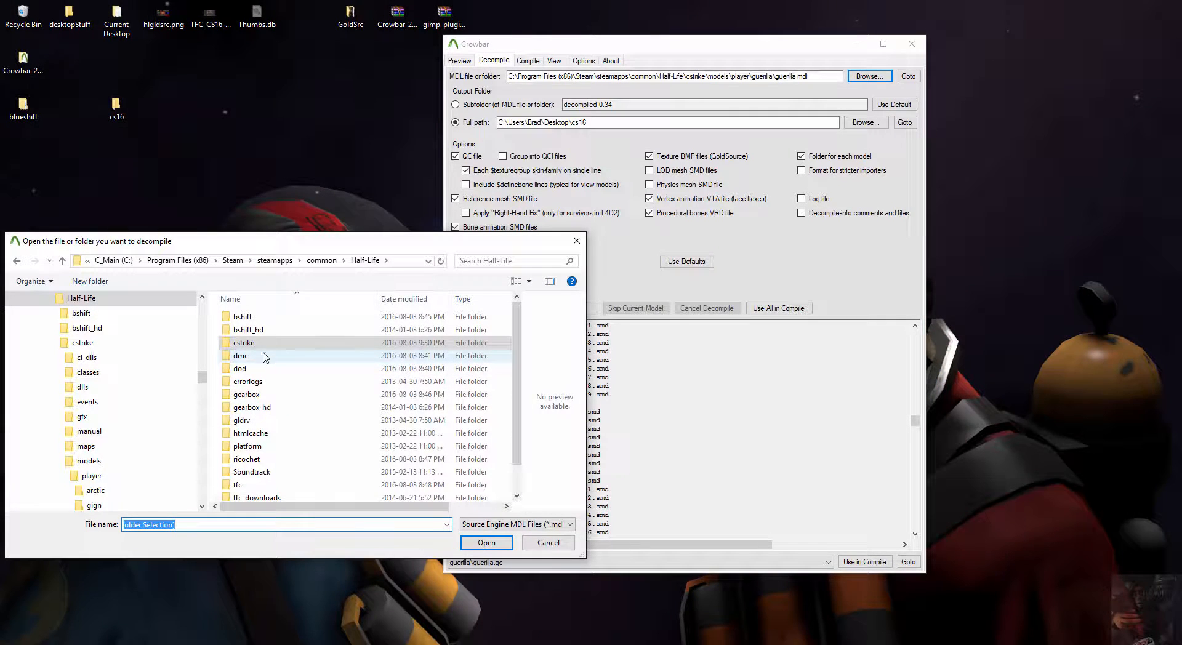
{"action": "left_click", "coordinate": [241, 357]}
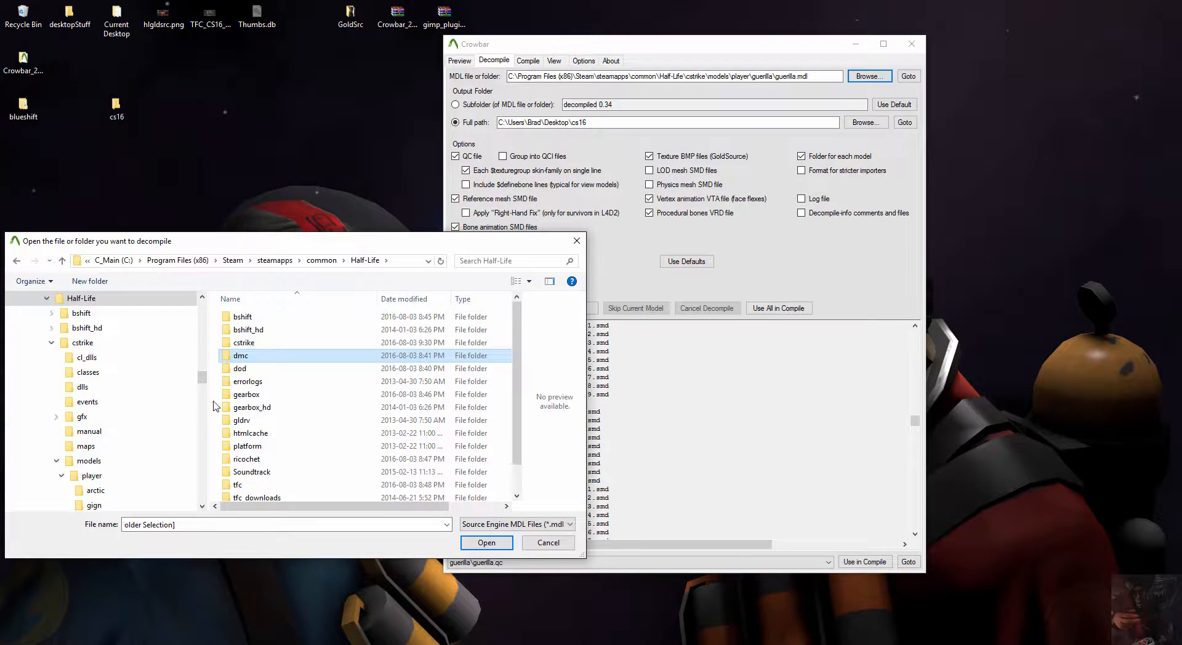
{"action": "left_click", "coordinate": [249, 370]}
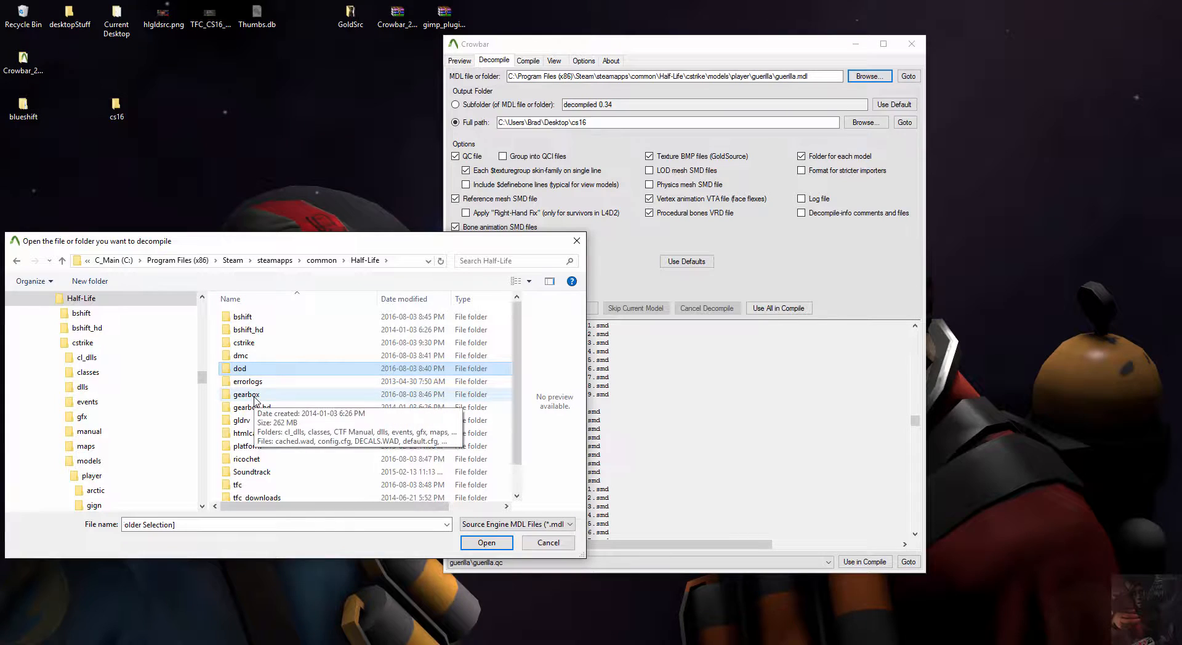
Browse to the gearbox models folder, look through its MDL files and open its player subfolder
{"action": "double_click", "coordinate": [246, 395]}
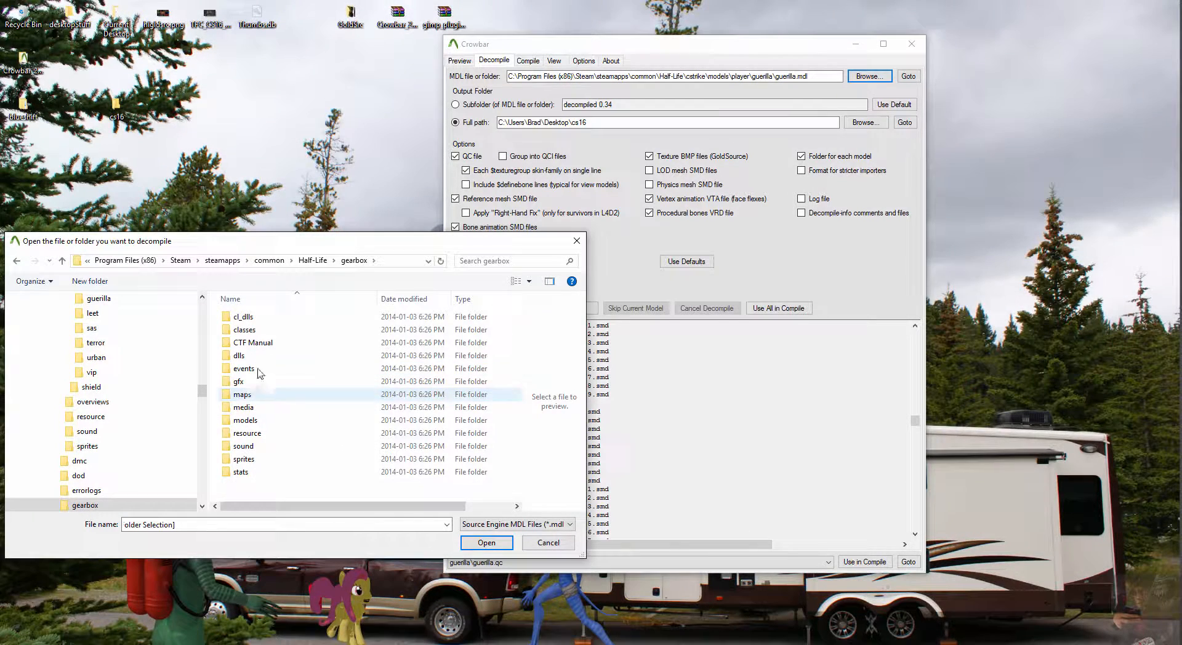
{"action": "left_click", "coordinate": [259, 421]}
{"action": "double_click", "coordinate": [259, 421]}
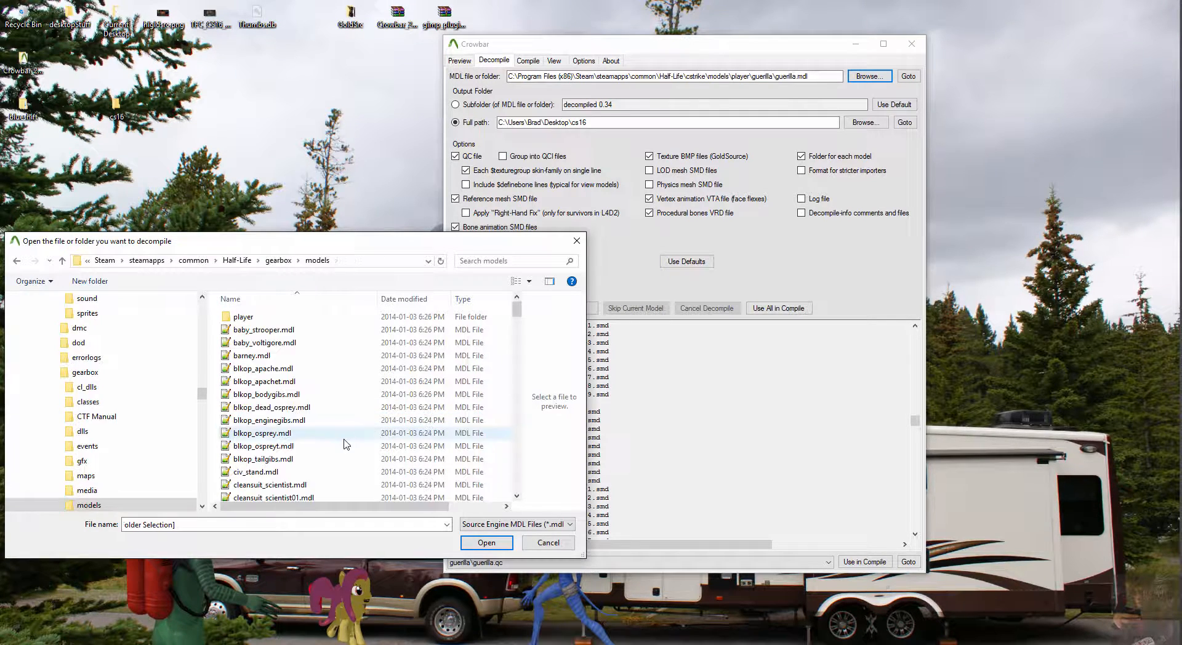
{"action": "scroll", "coordinate": [277, 343], "scroll_direction": "down", "scroll_amount": 10}
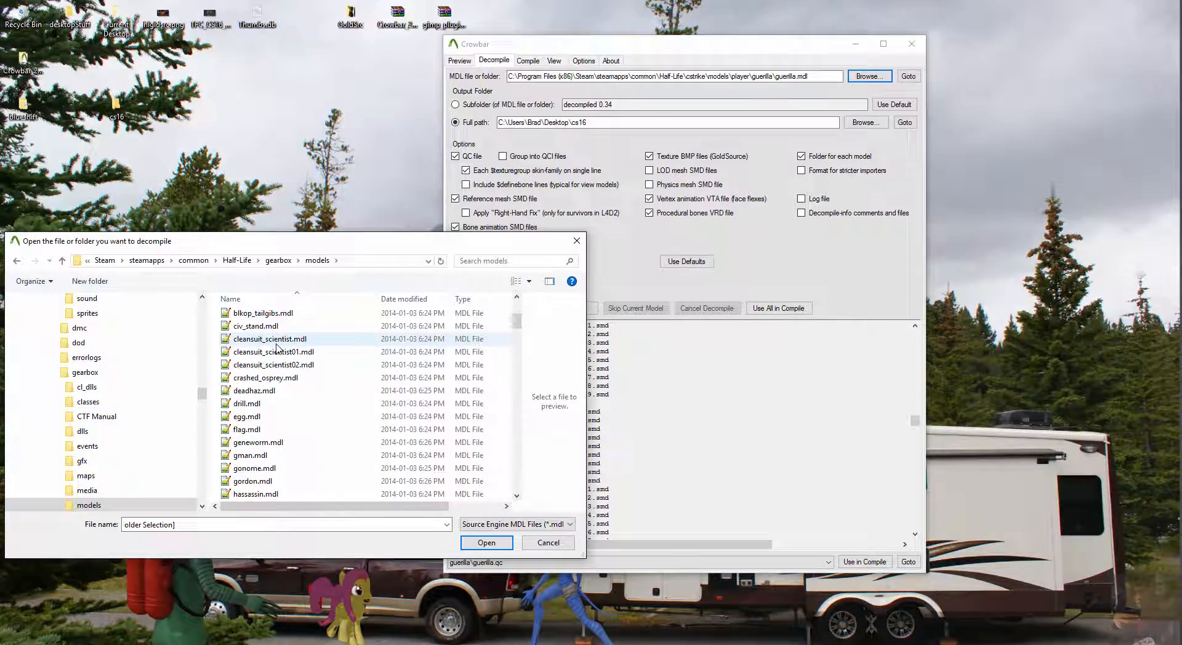
{"action": "scroll", "coordinate": [277, 347], "scroll_direction": "up", "scroll_amount": 10}
{"action": "left_click", "coordinate": [243, 317]}
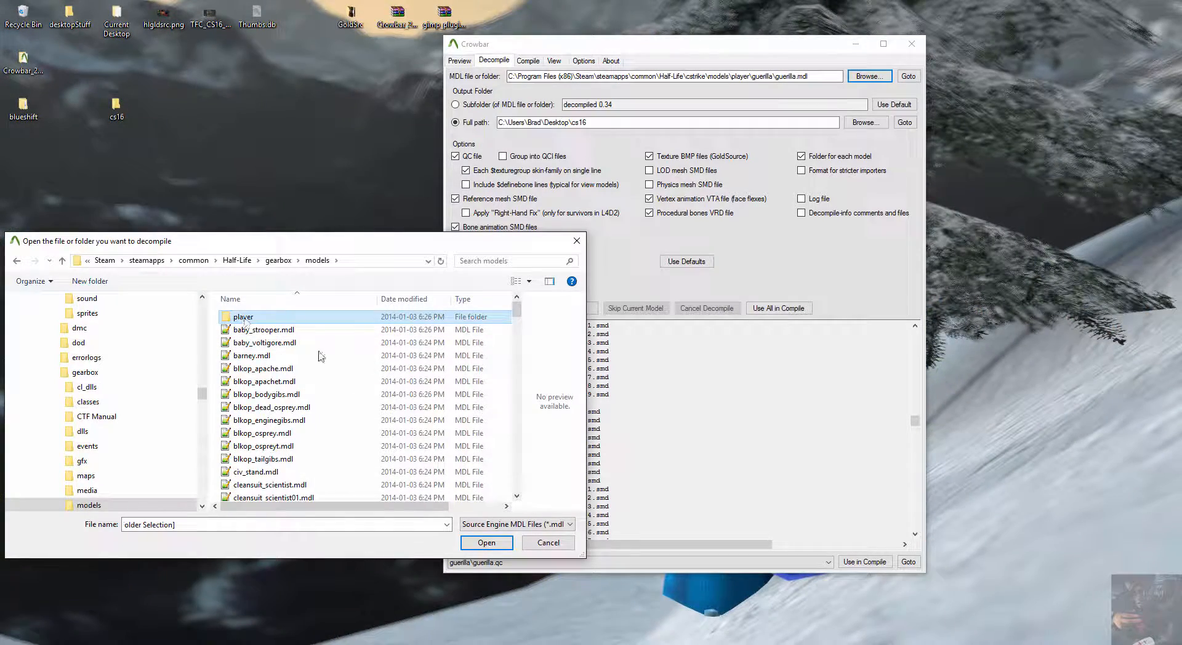
{"action": "key", "text": "Return"}
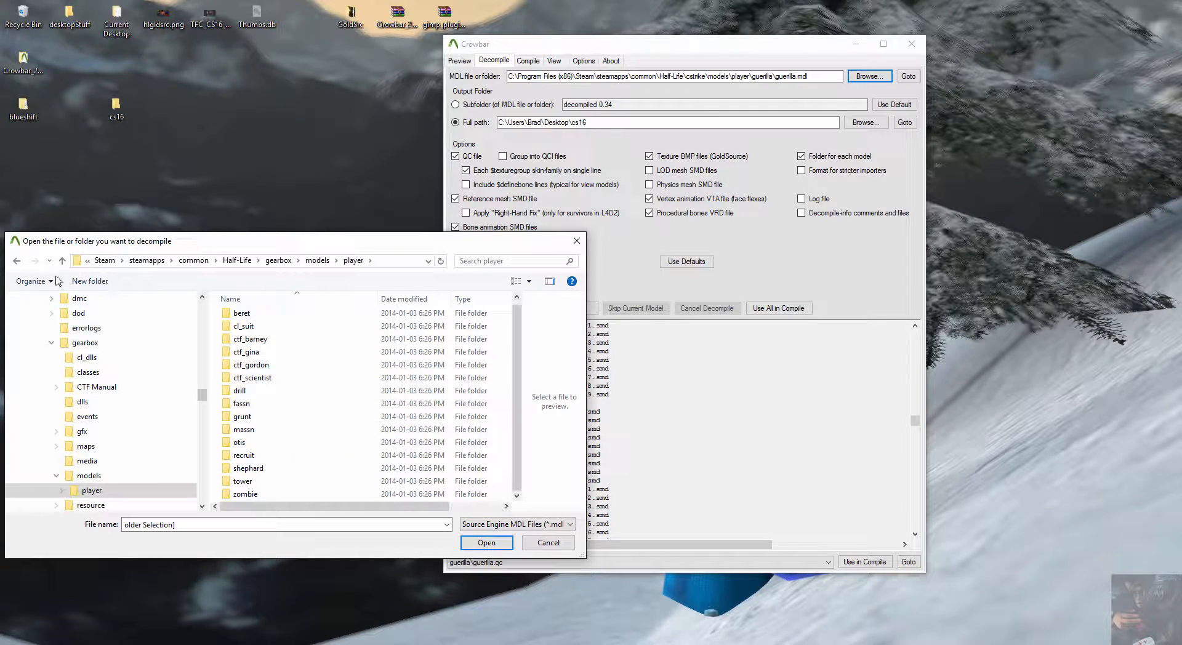
Return to the Half-Life folder and look over the remaining game folders, including ricochet and tfc
{"action": "left_click", "coordinate": [16, 261]}
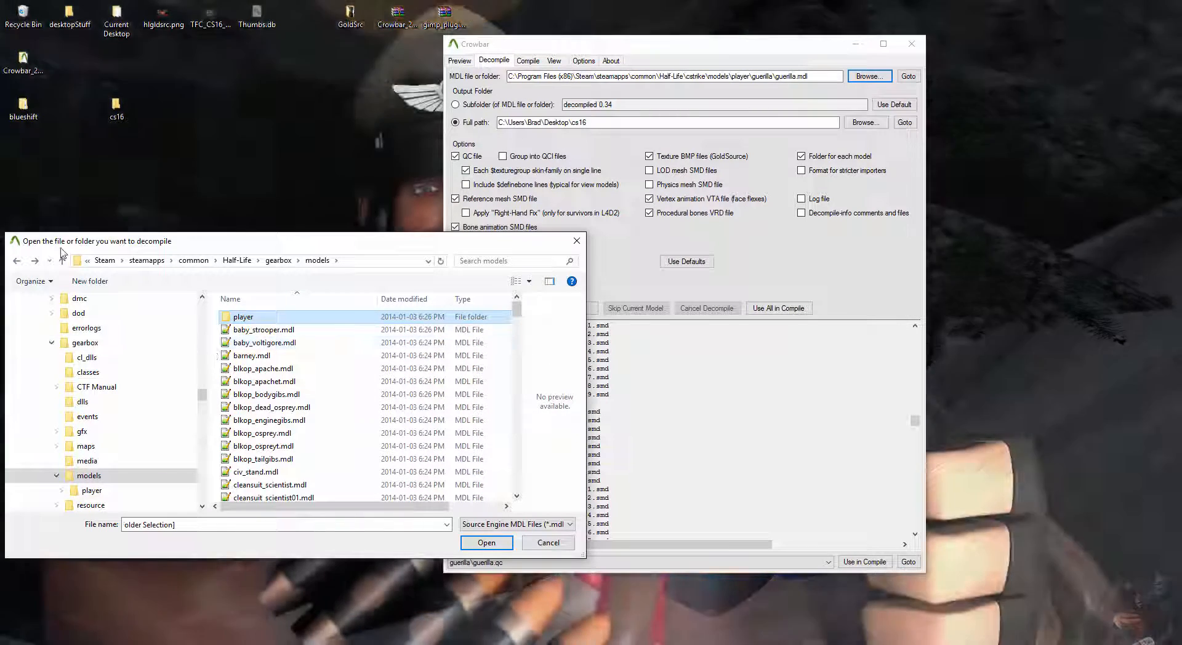
{"action": "left_click", "coordinate": [15, 261]}
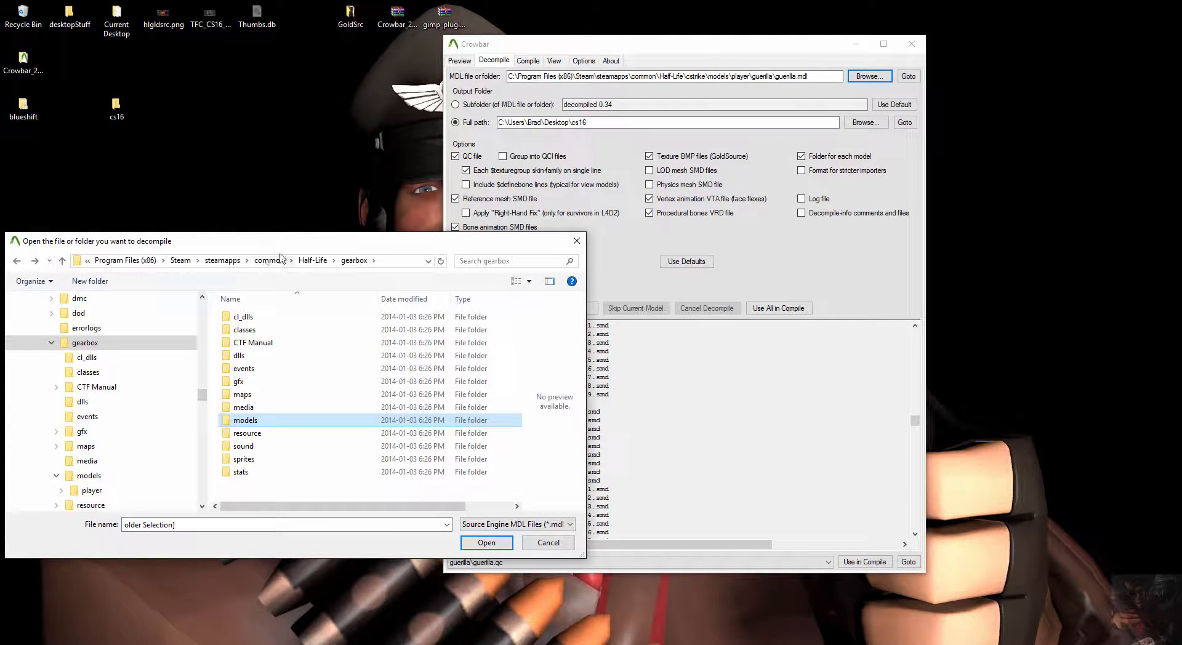
{"action": "left_click", "coordinate": [313, 260]}
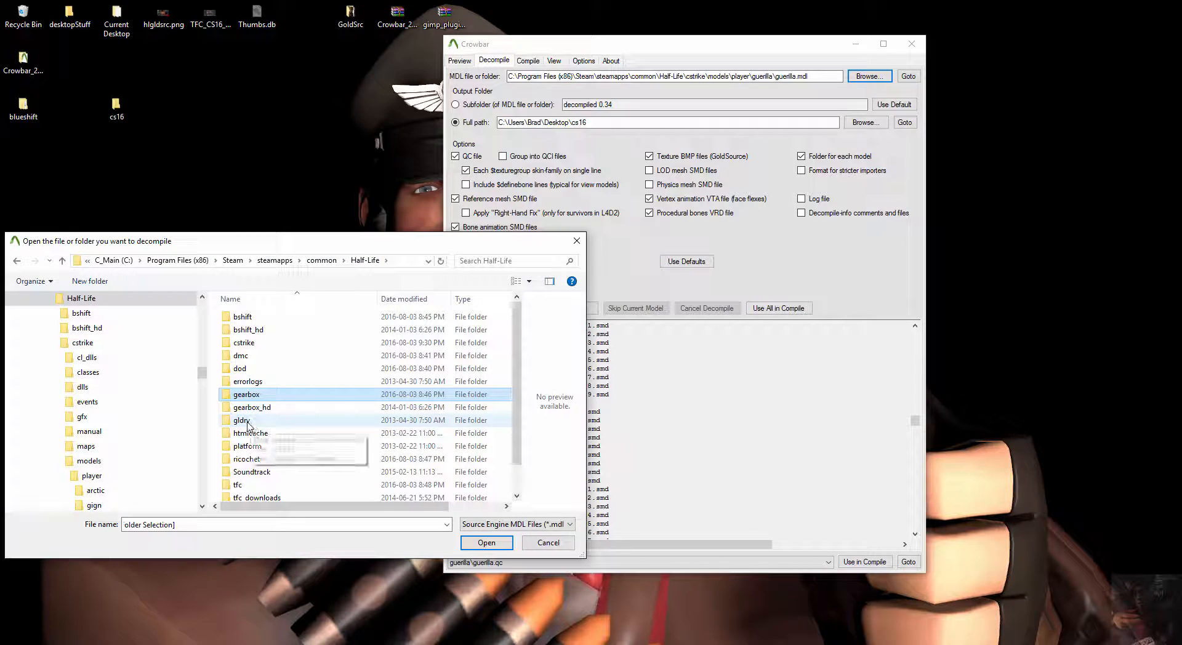
{"action": "scroll", "coordinate": [250, 435], "scroll_direction": "down", "scroll_amount": 1}
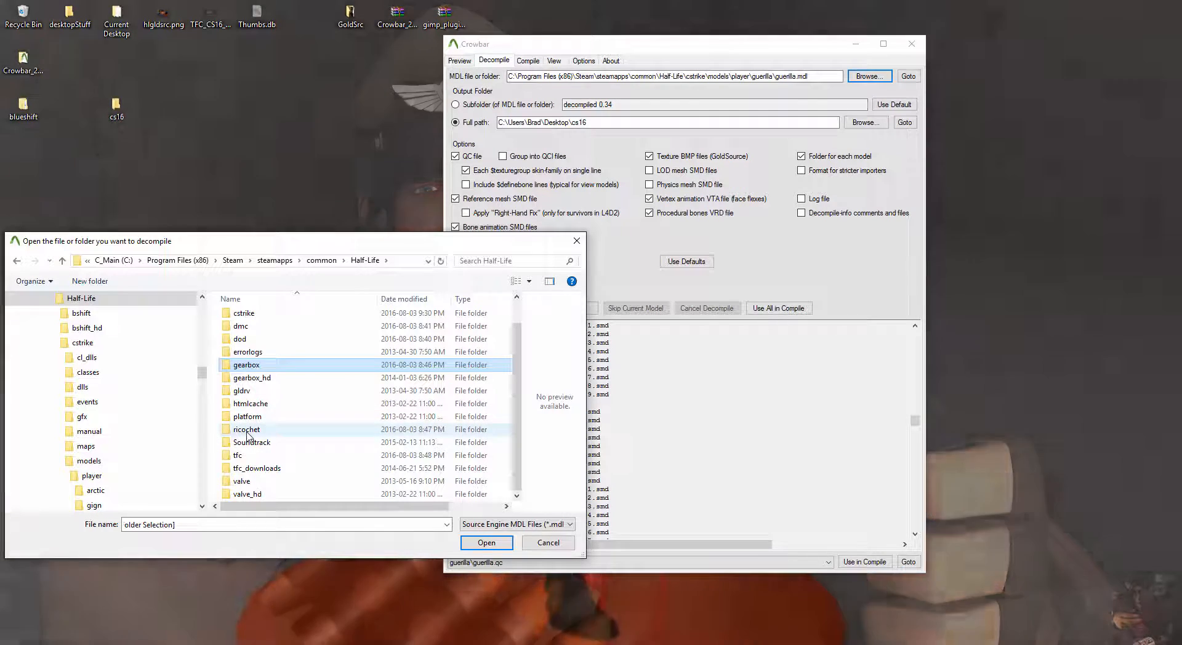
{"action": "left_click", "coordinate": [247, 429]}
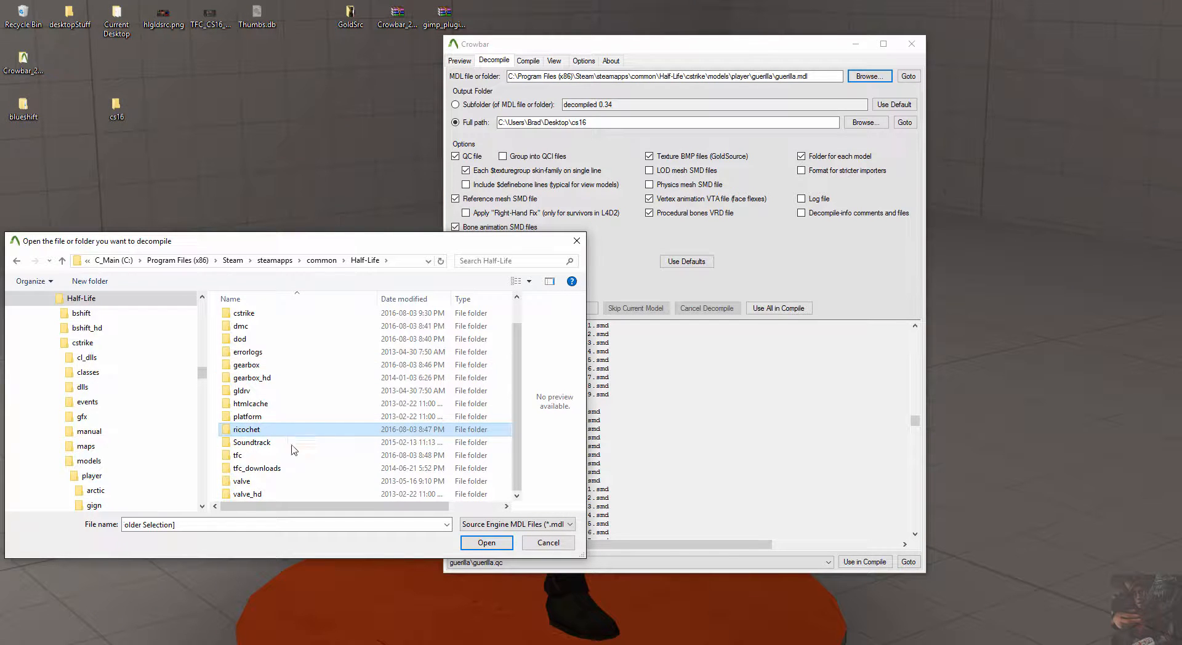
{"action": "left_click", "coordinate": [255, 456]}
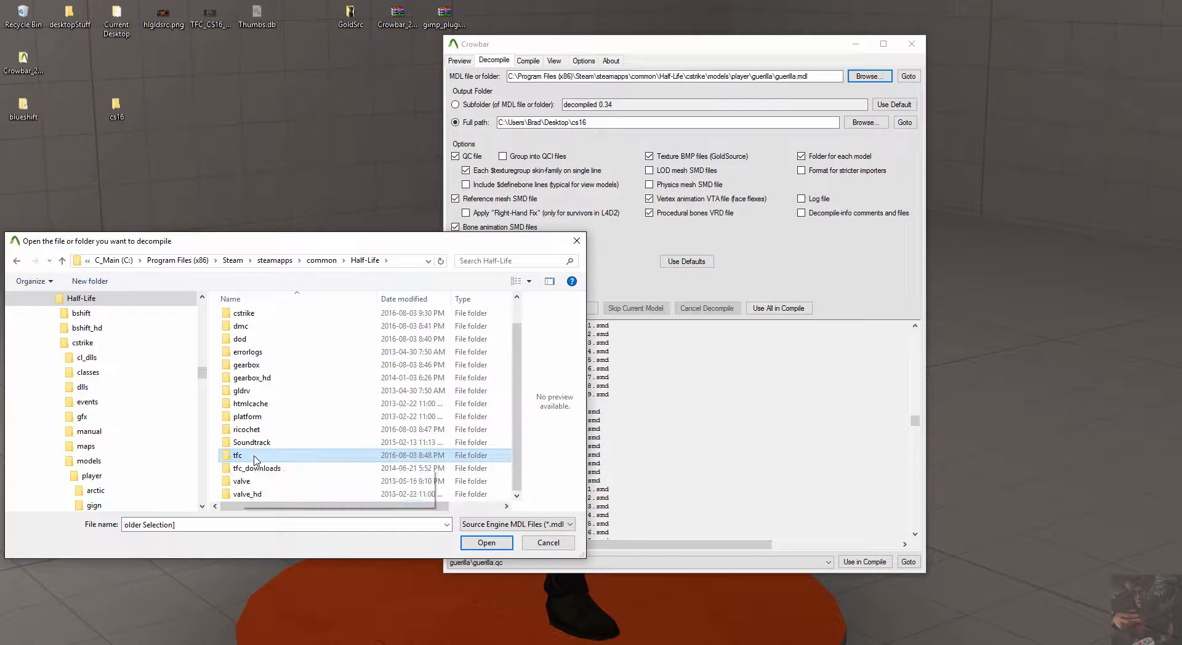
Choose sniper.mdl from the tfc game's models\player\sniper folder as the MDL file to decompile
{"action": "double_click", "coordinate": [256, 456]}
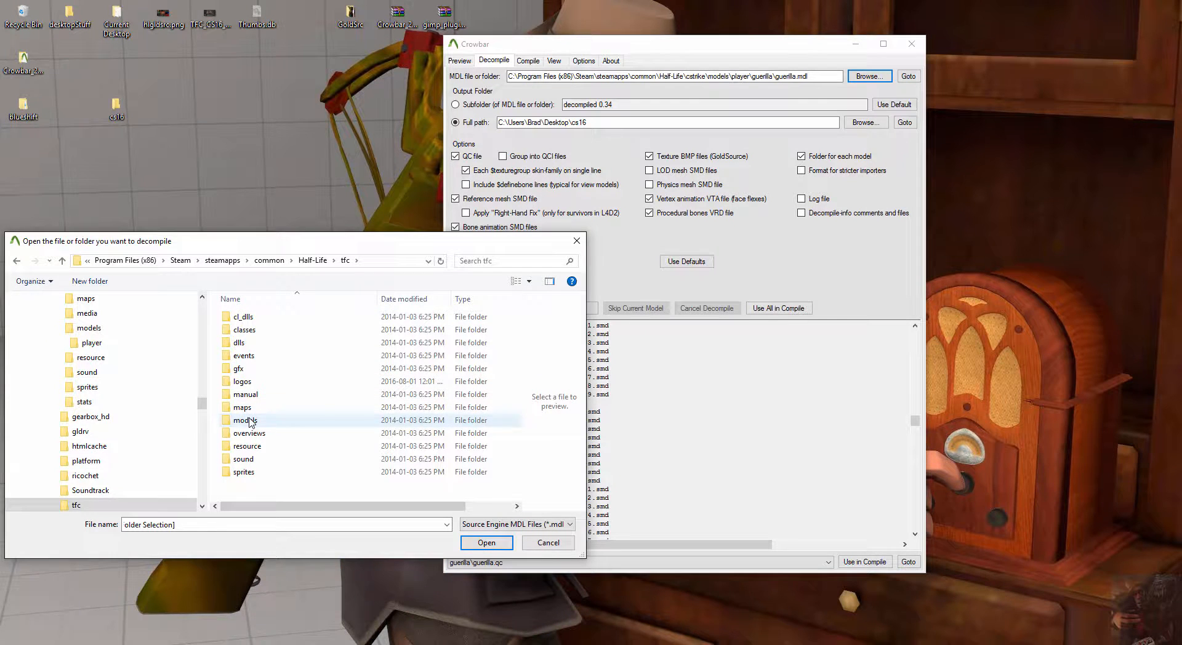
{"action": "double_click", "coordinate": [245, 420]}
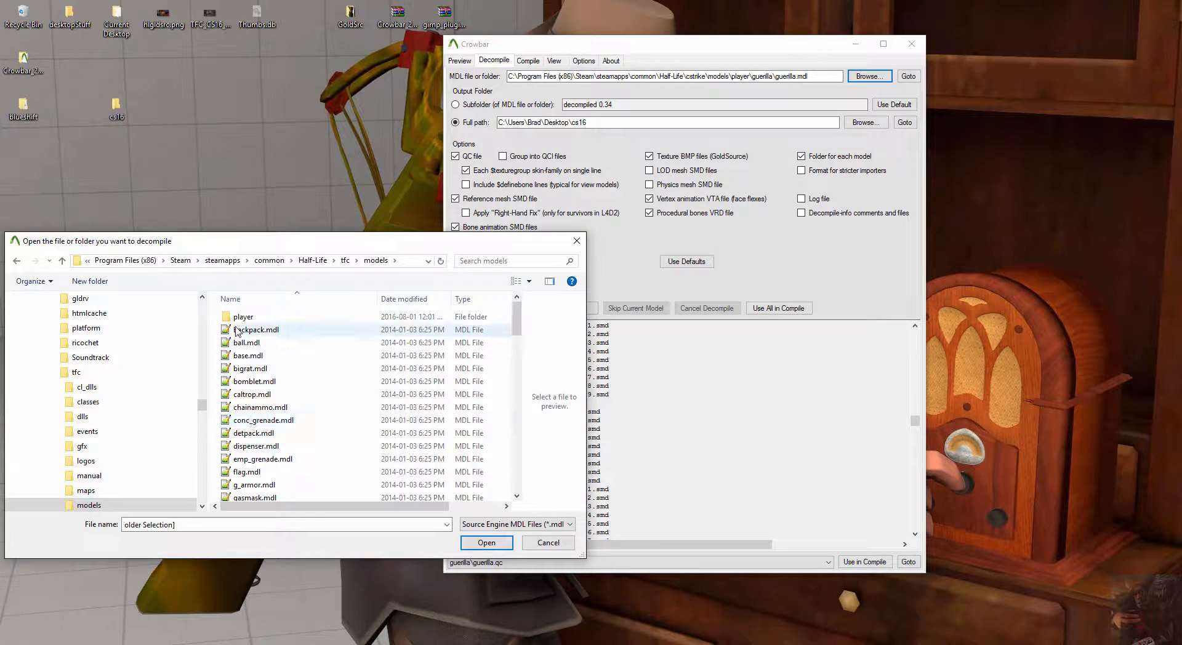
{"action": "left_click", "coordinate": [243, 317]}
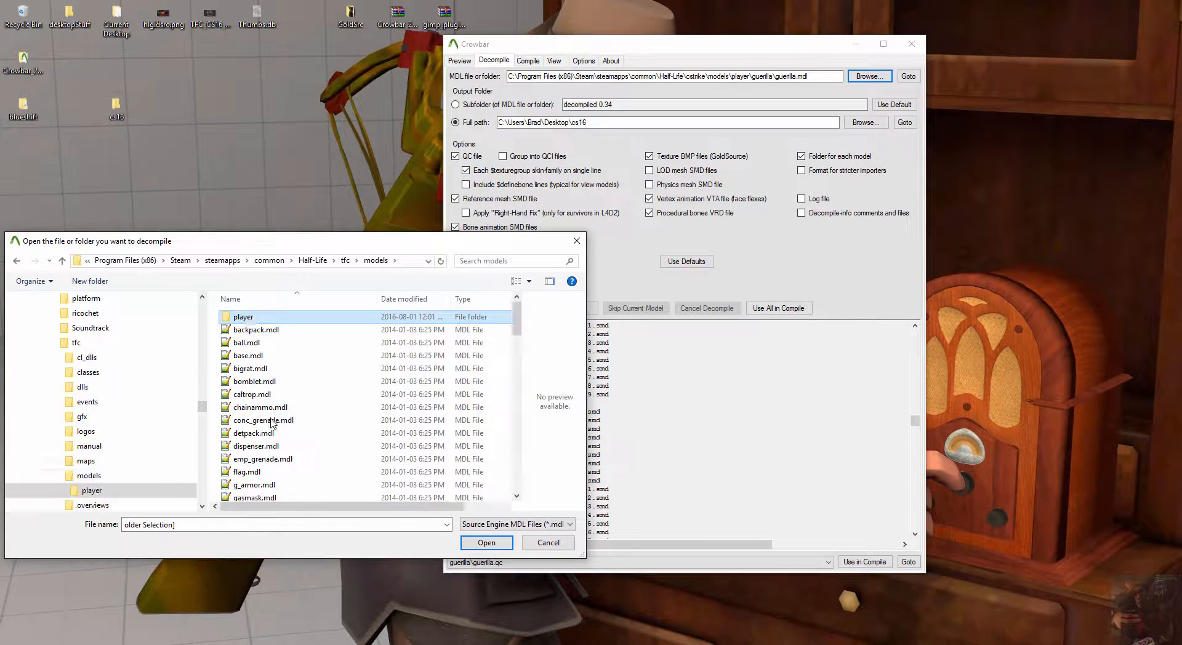
{"action": "key", "text": "Return"}
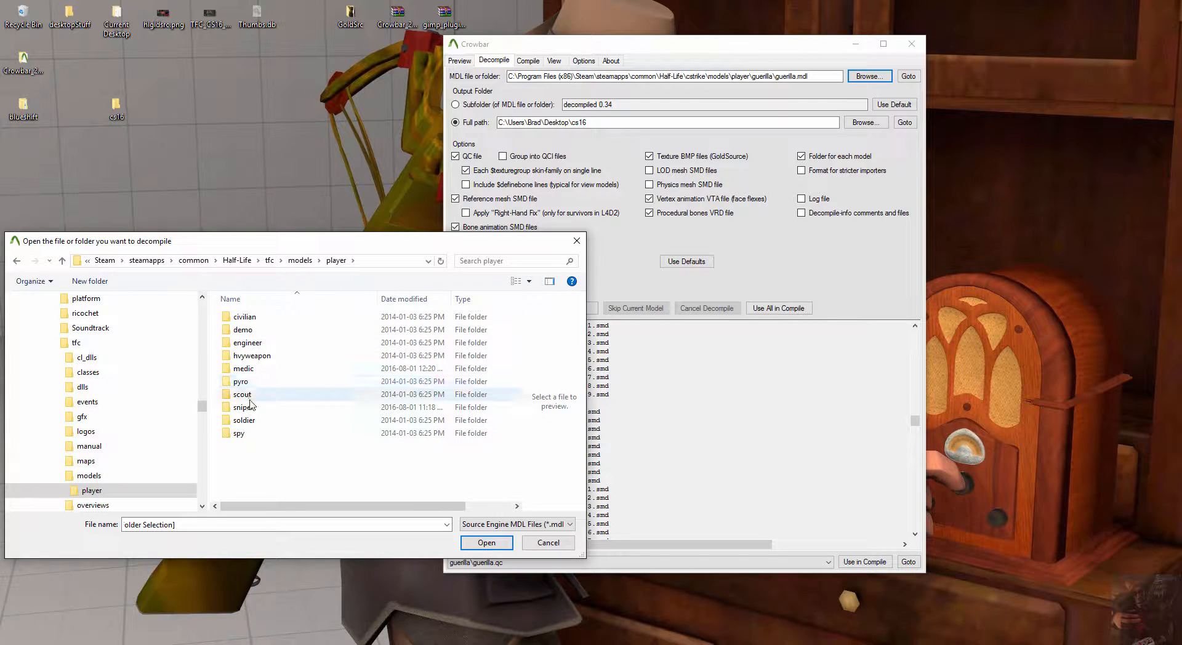
{"action": "left_click", "coordinate": [243, 406]}
{"action": "key", "text": "Return"}
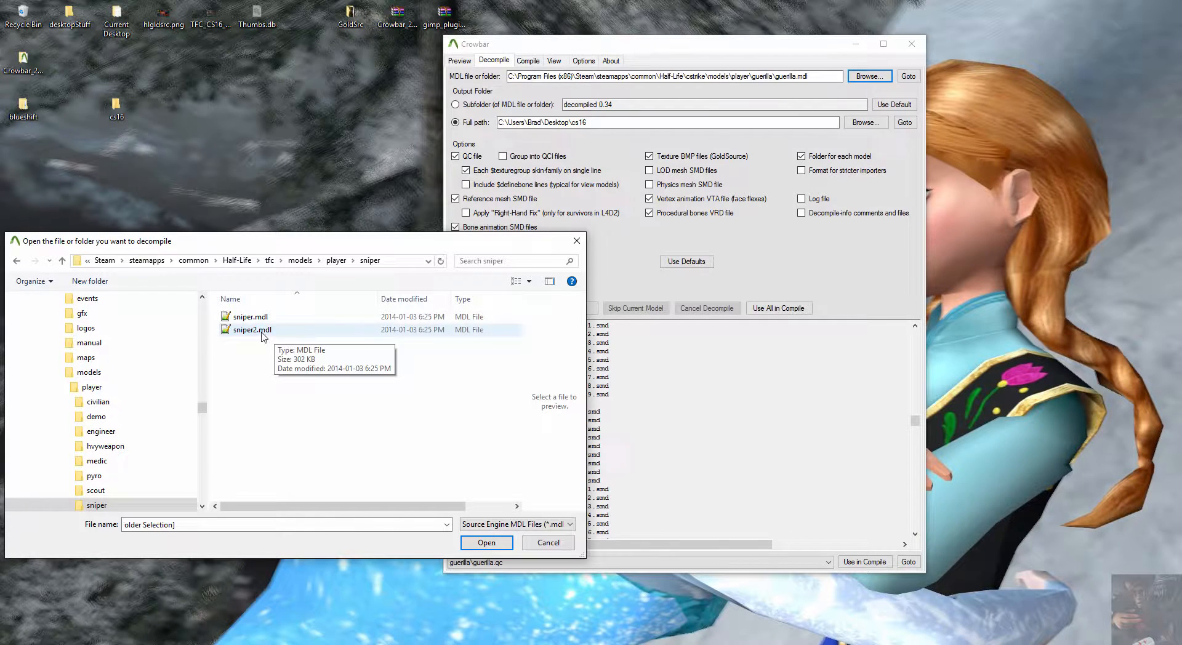
{"action": "left_click", "coordinate": [251, 319]}
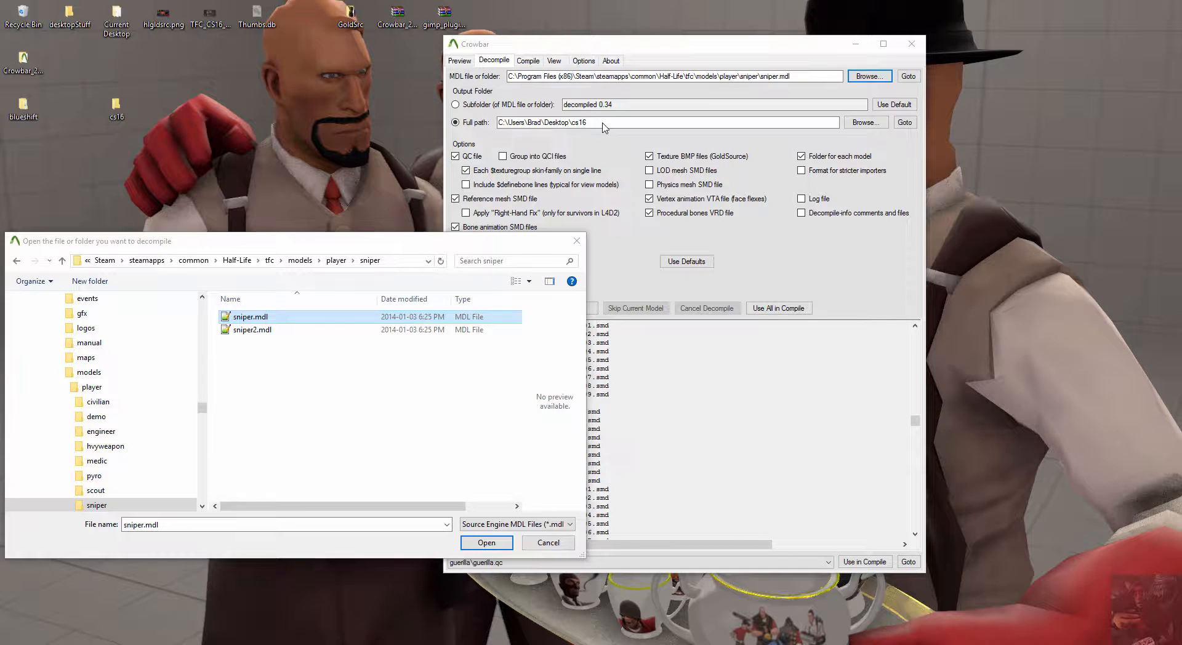
{"action": "left_click", "coordinate": [488, 542]}
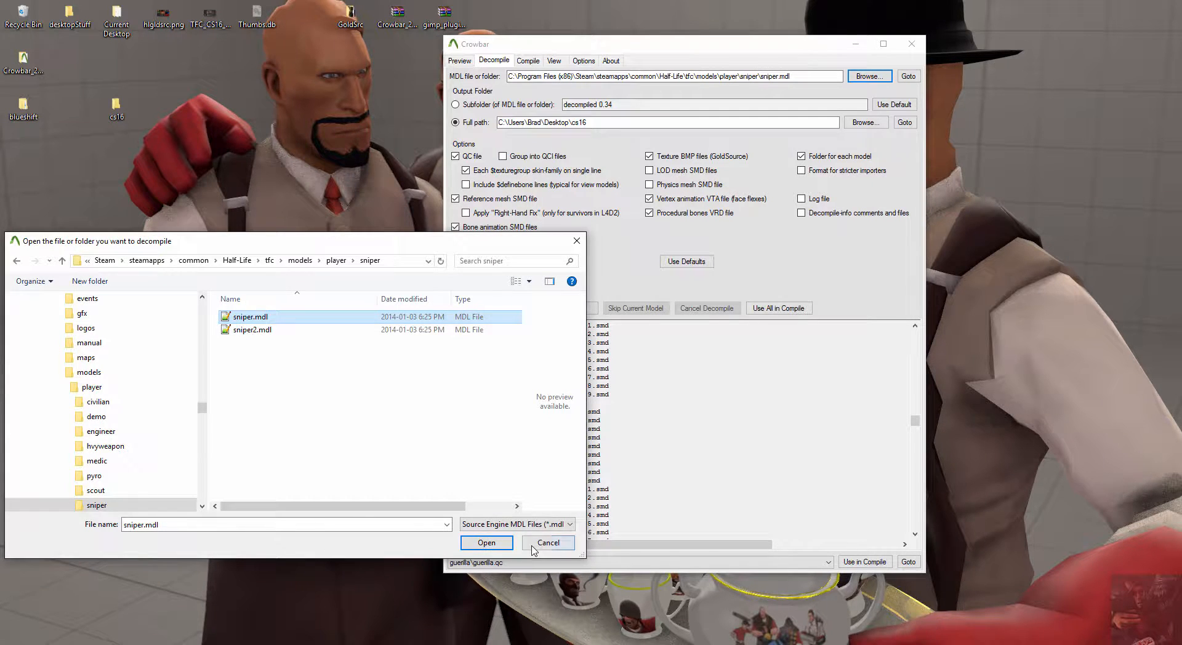
Replace cs16 with tfc at the end of the output folder's full path
{"action": "double_click", "coordinate": [599, 125]}
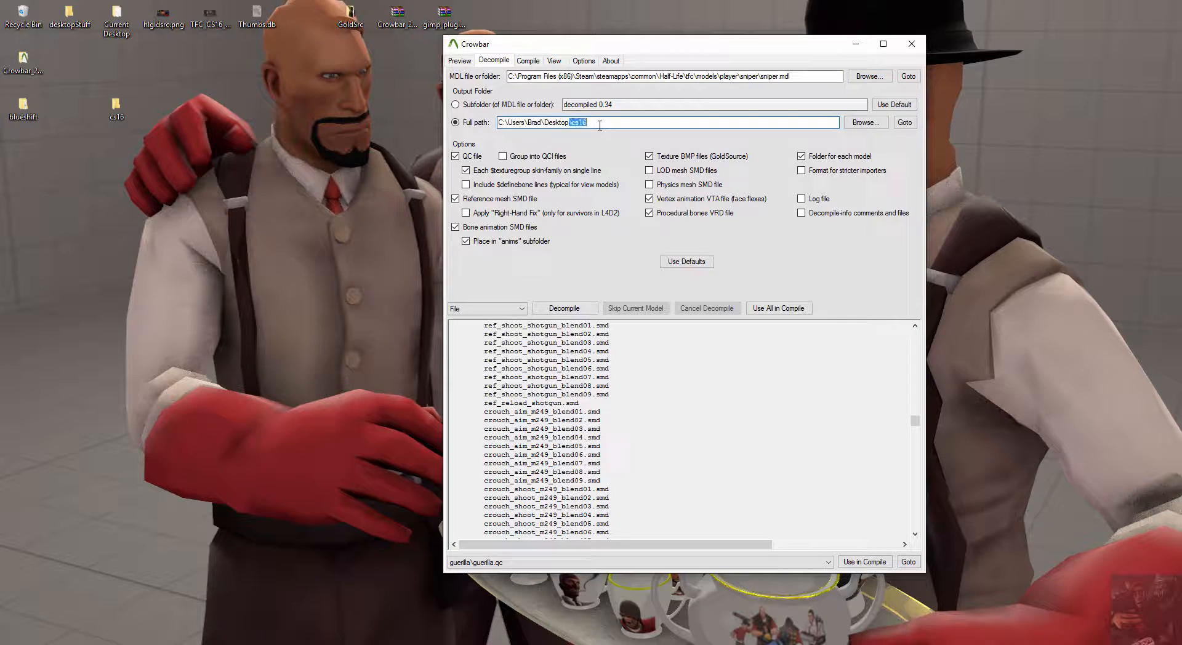
{"action": "key", "text": "BackSpace"}
{"action": "type", "text": "tfc"}
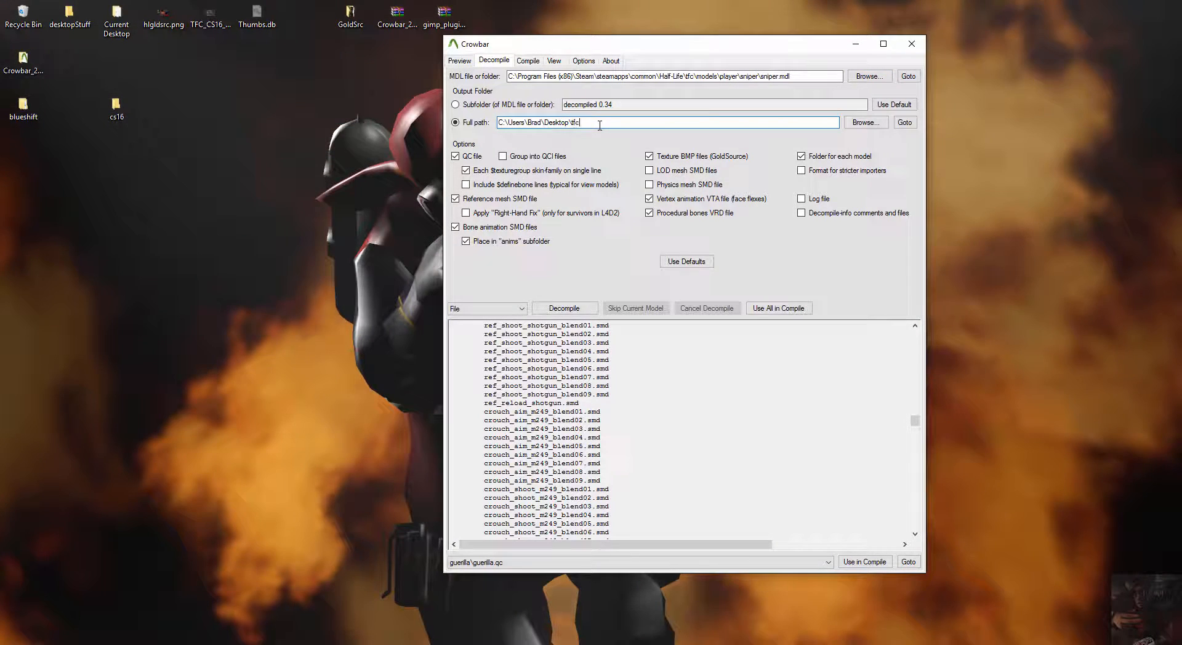
{"action": "left_click", "coordinate": [871, 126]}
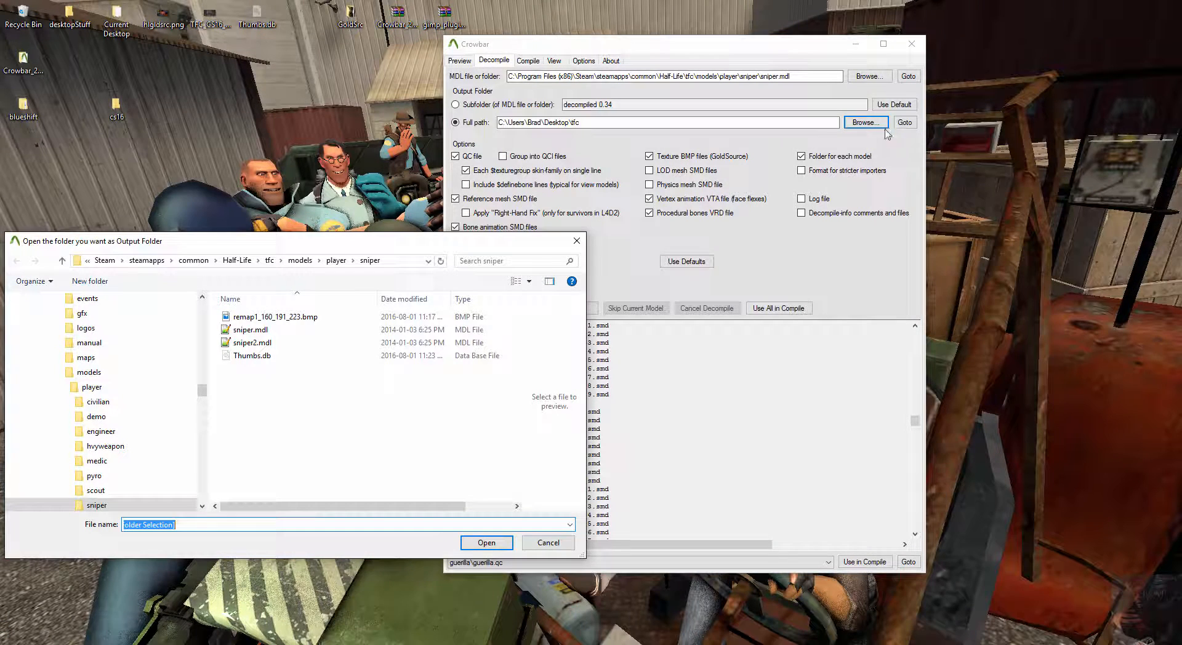
{"action": "left_click", "coordinate": [550, 542]}
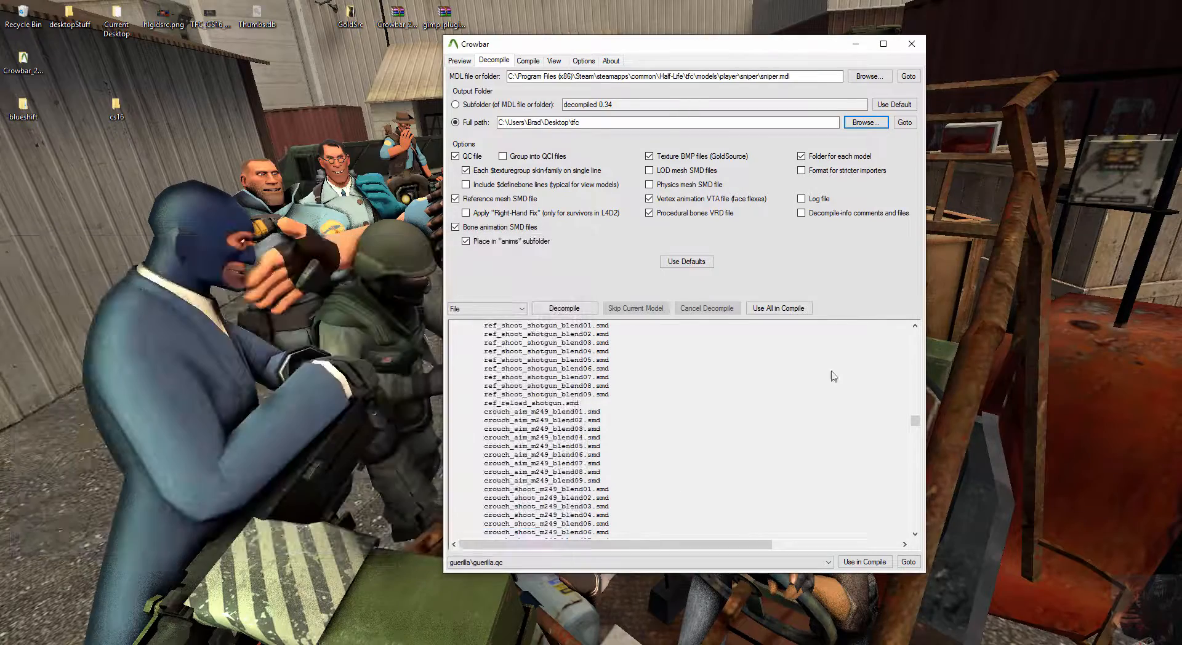
Create a new folder named tfc on the desktop while browsing for the output folder
{"action": "left_click", "coordinate": [866, 122]}
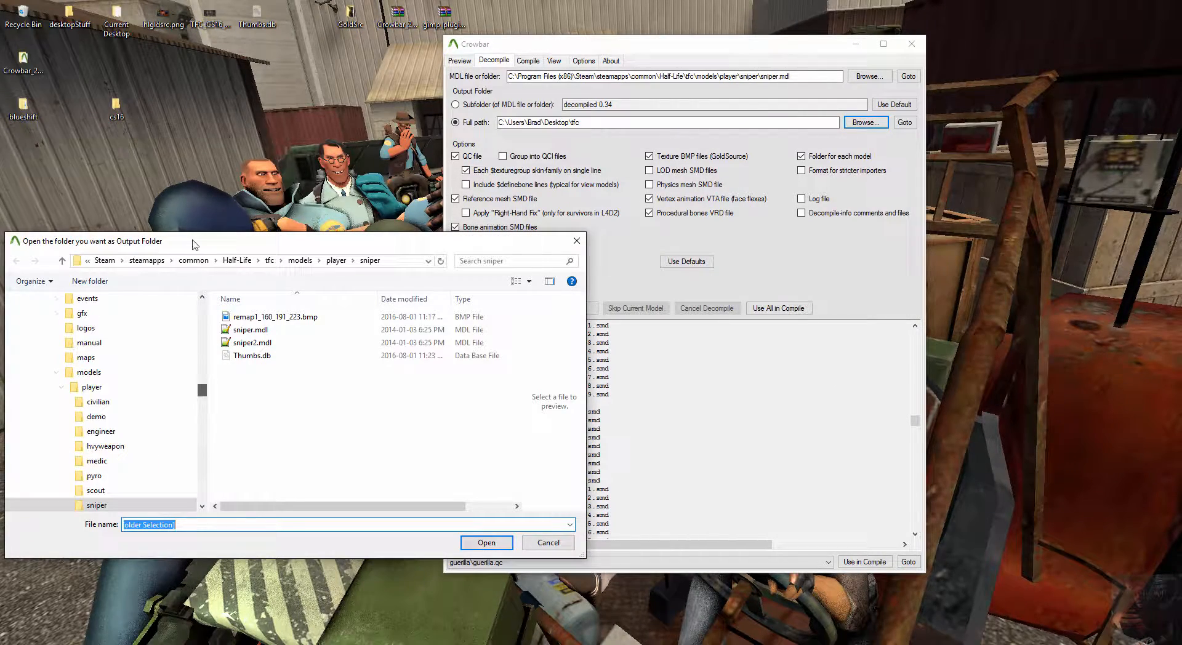
{"action": "scroll", "coordinate": [190, 302], "scroll_direction": "up", "scroll_amount": 20}
{"action": "left_click", "coordinate": [79, 317]}
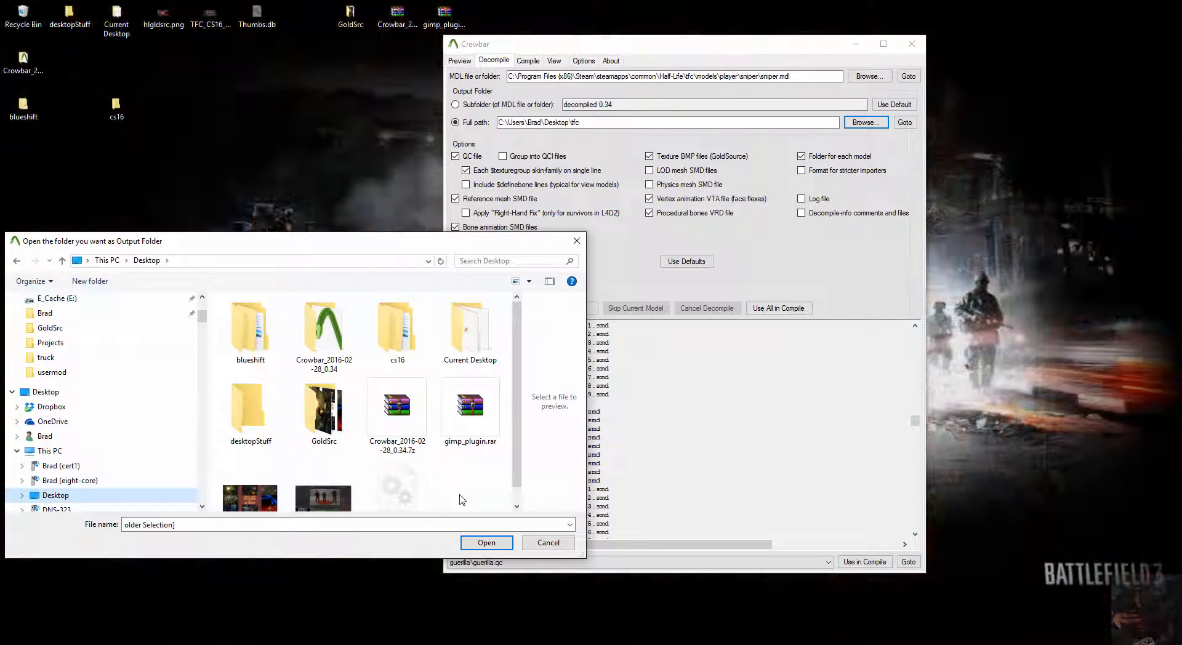
{"action": "right_click", "coordinate": [460, 495]}
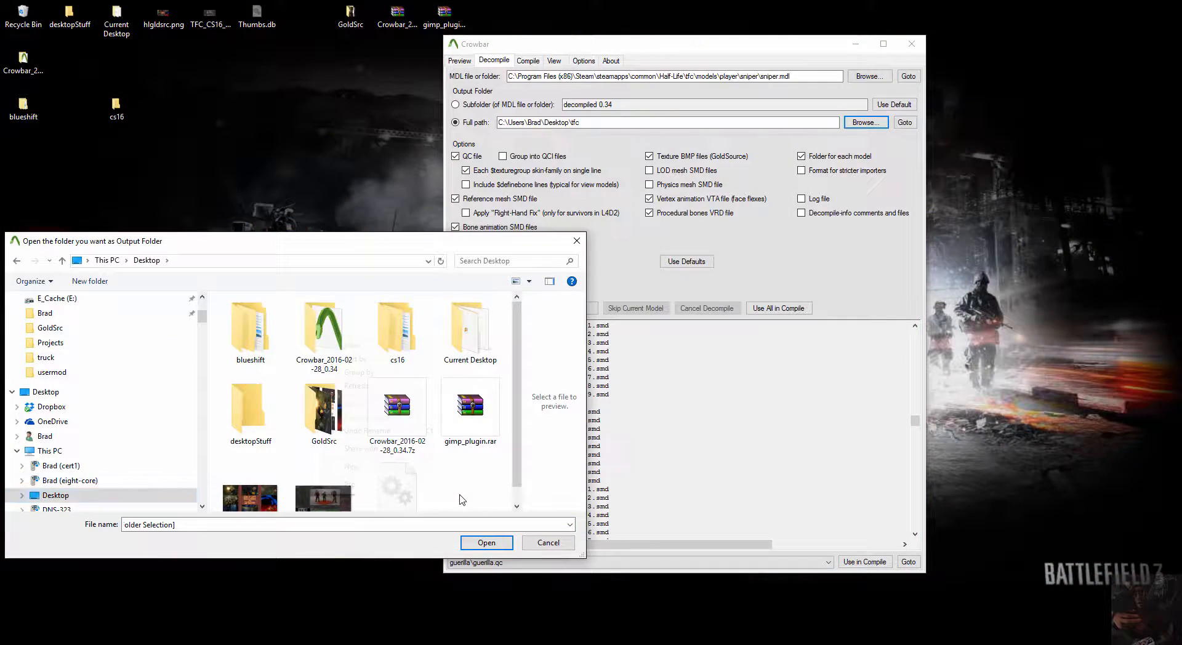
{"action": "mouse_move", "coordinate": [369, 467]}
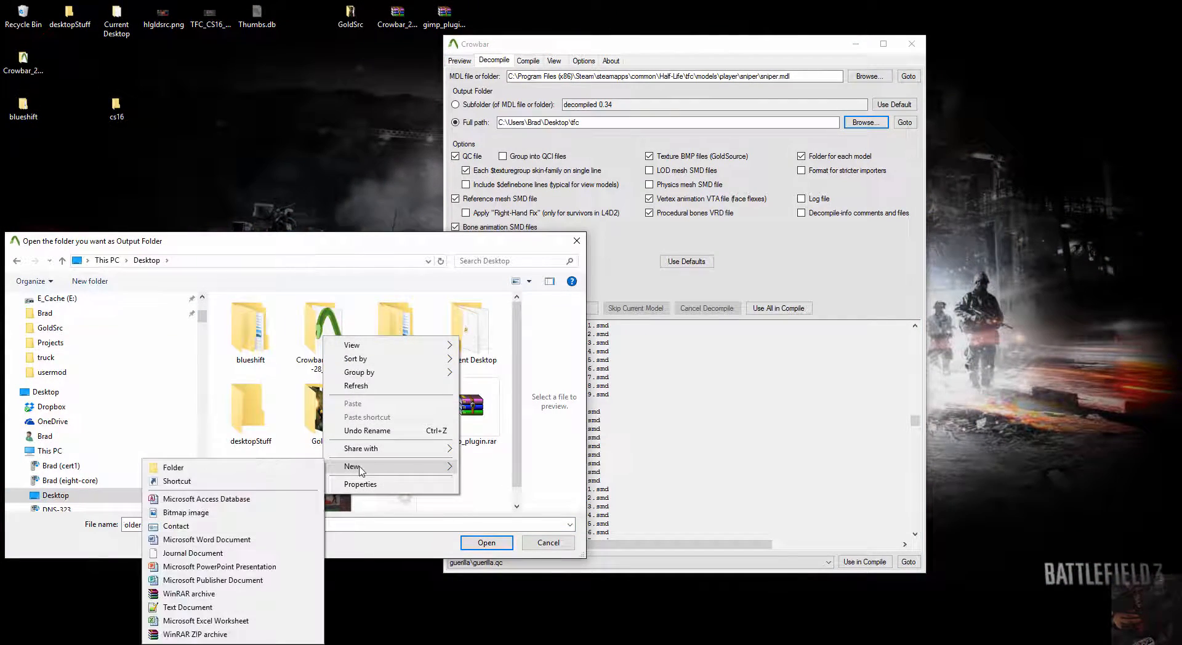
{"action": "left_click", "coordinate": [234, 469]}
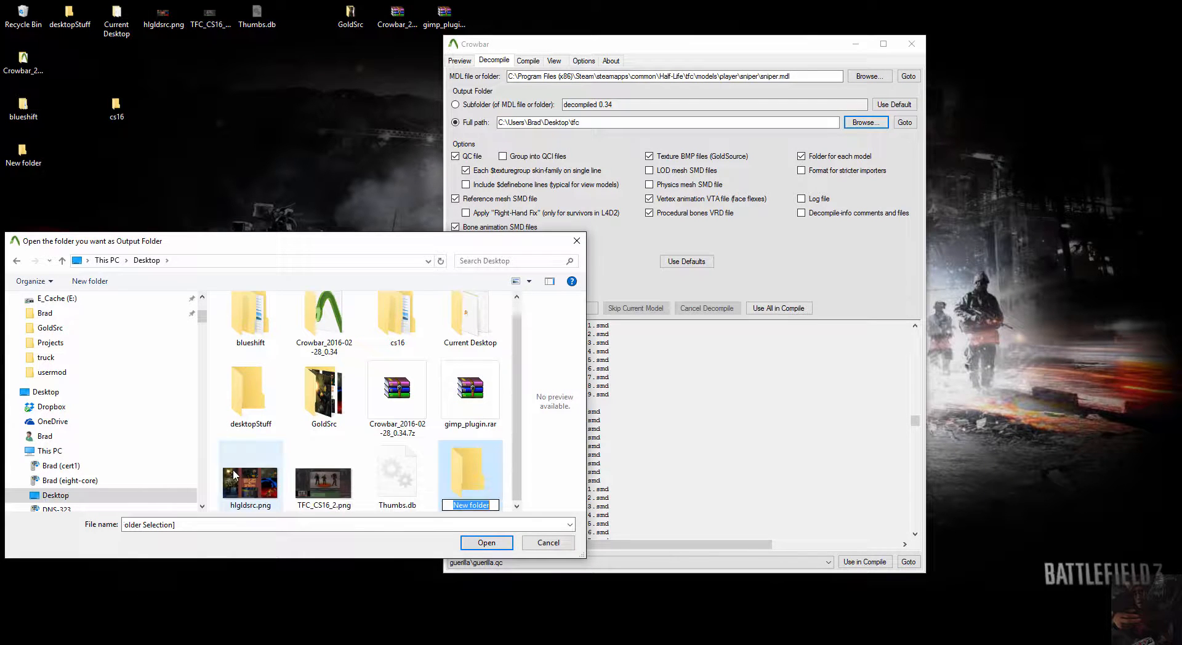
{"action": "type", "text": "tfc"}
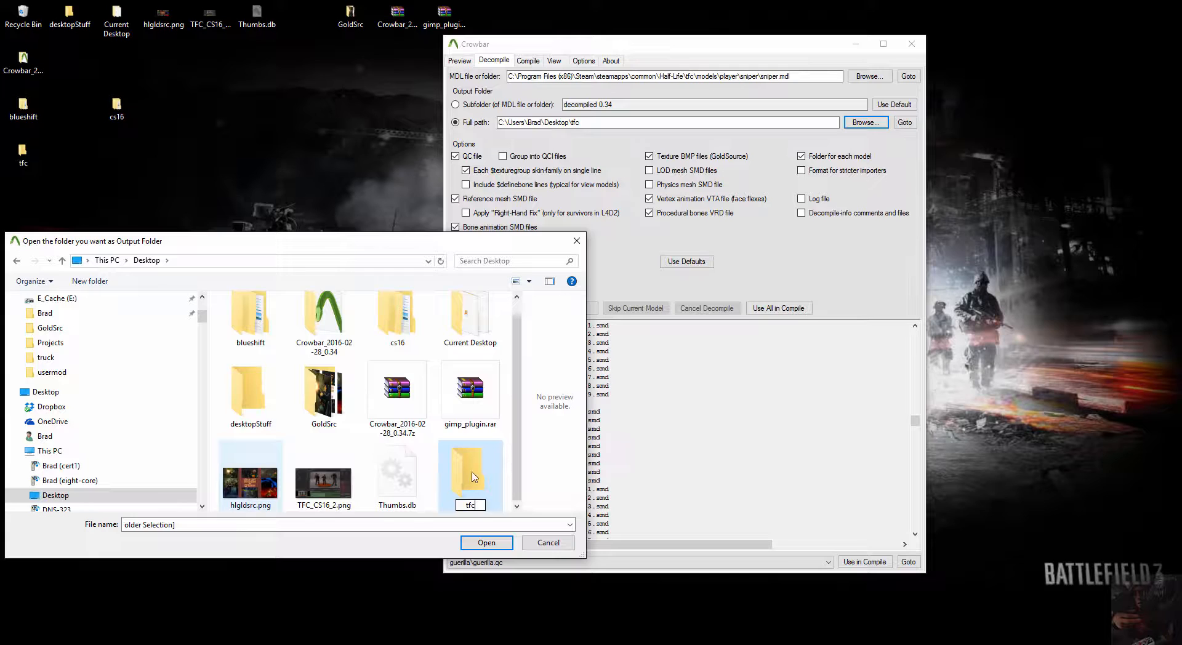
{"action": "key", "text": "Return"}
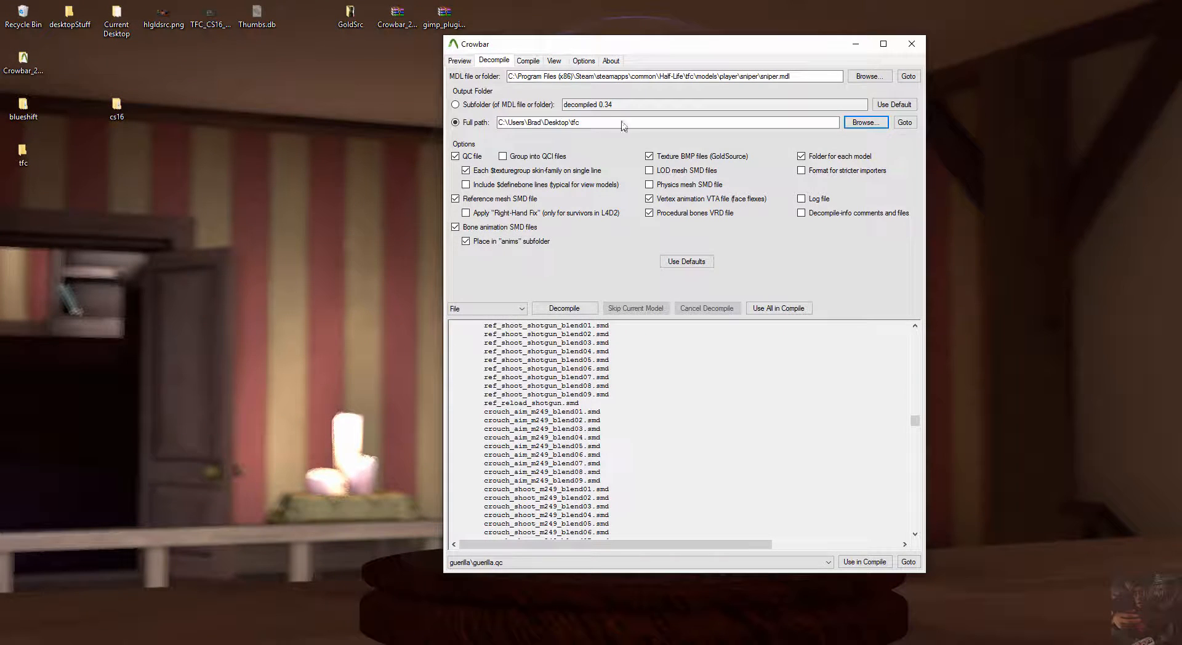
Set the desktop's tfc folder as the output folder and decompile the sniper model
{"action": "left_click", "coordinate": [864, 122]}
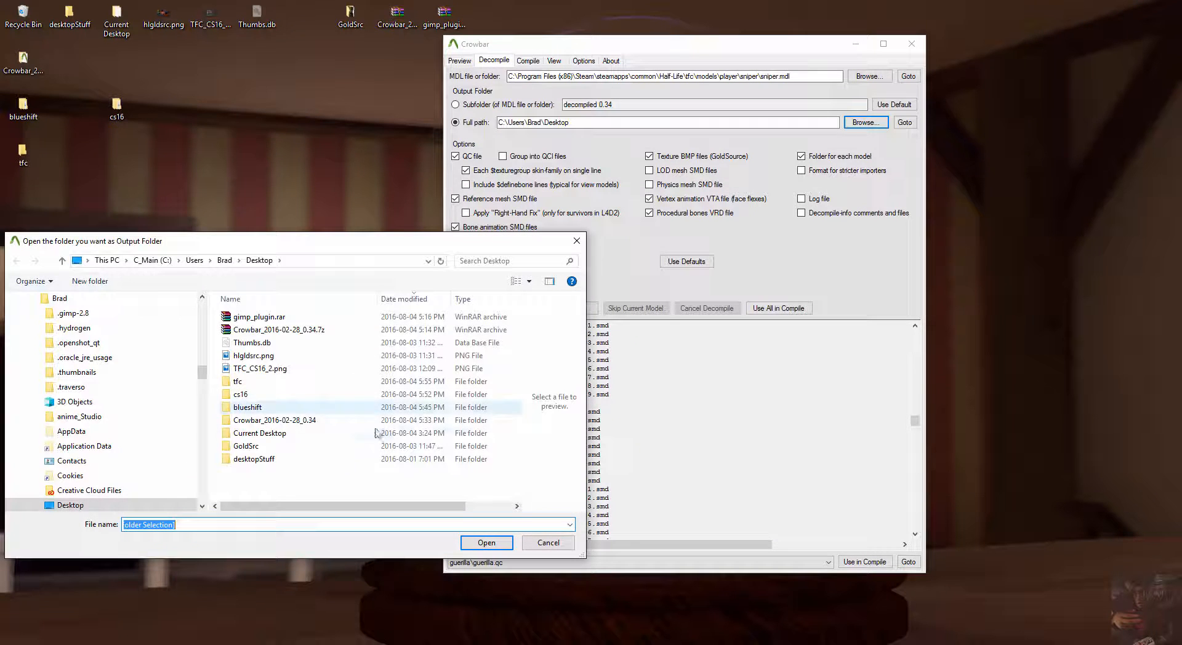
{"action": "double_click", "coordinate": [249, 382]}
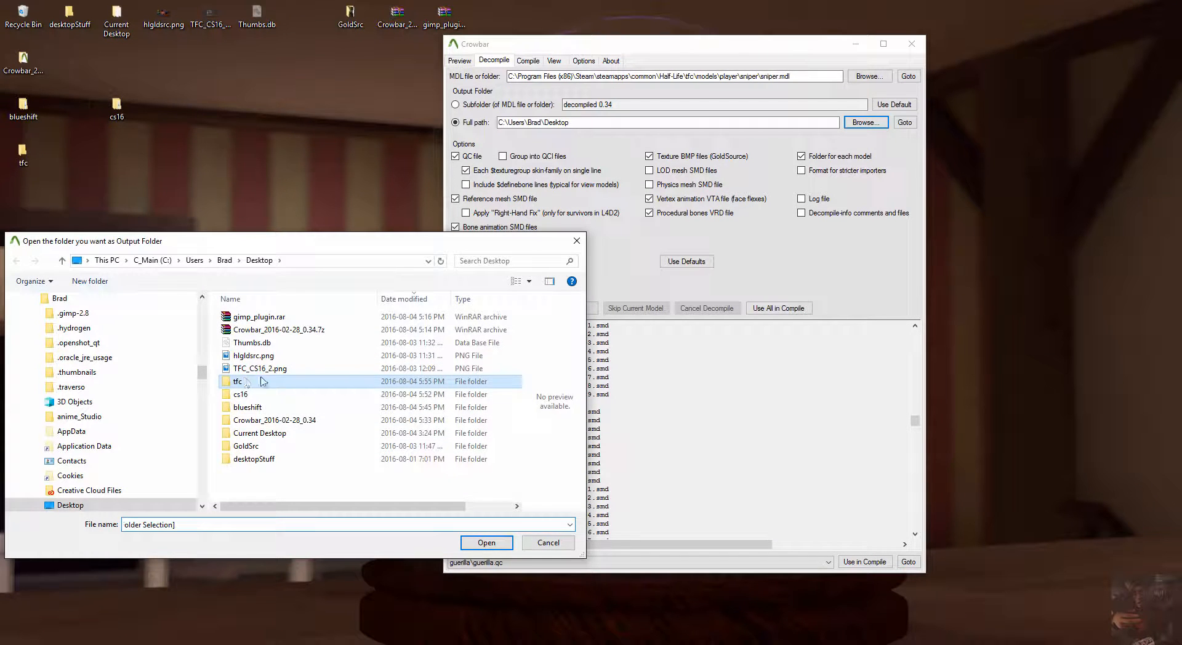
{"action": "left_click", "coordinate": [486, 542]}
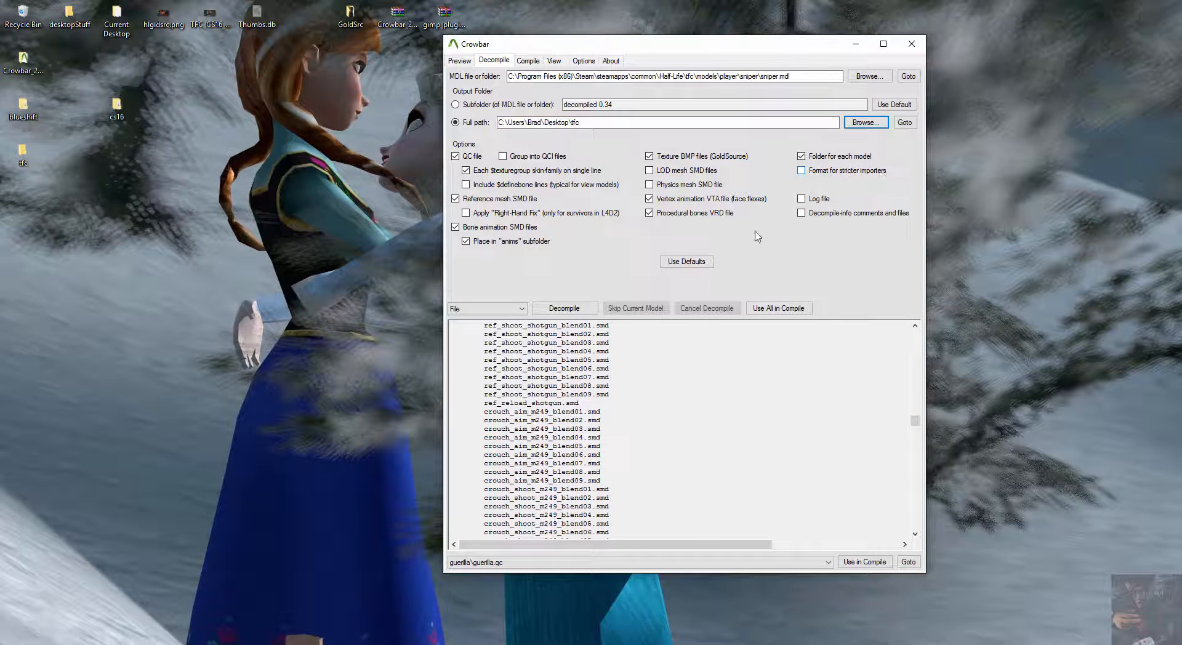
{"action": "left_click", "coordinate": [561, 307]}
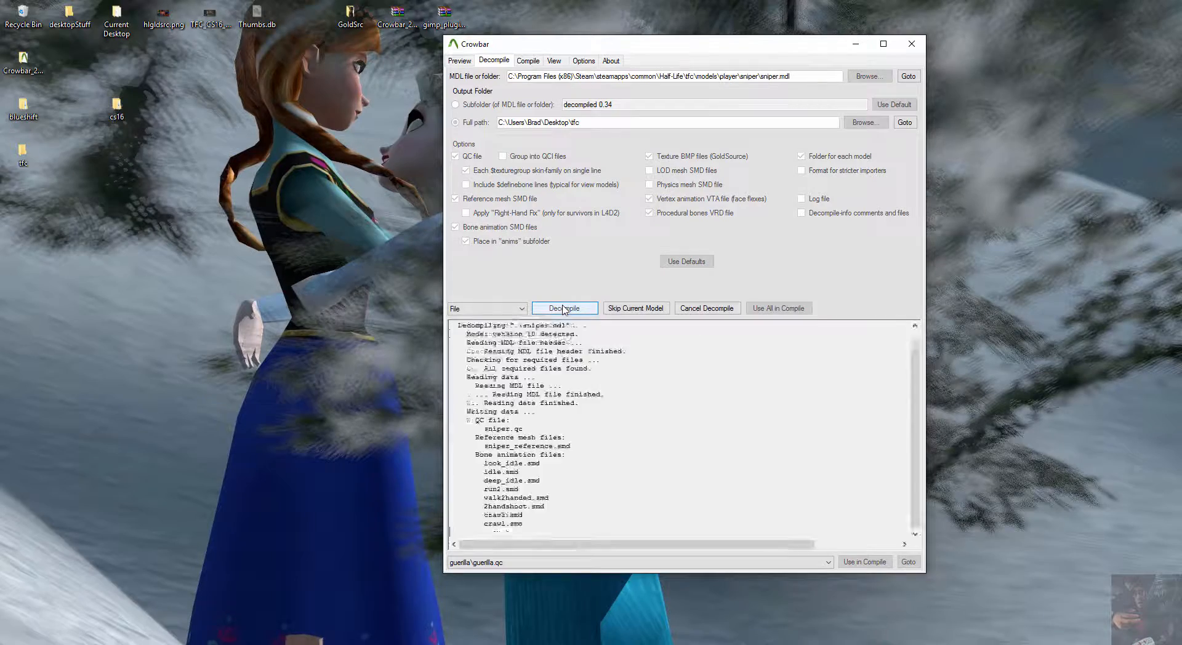